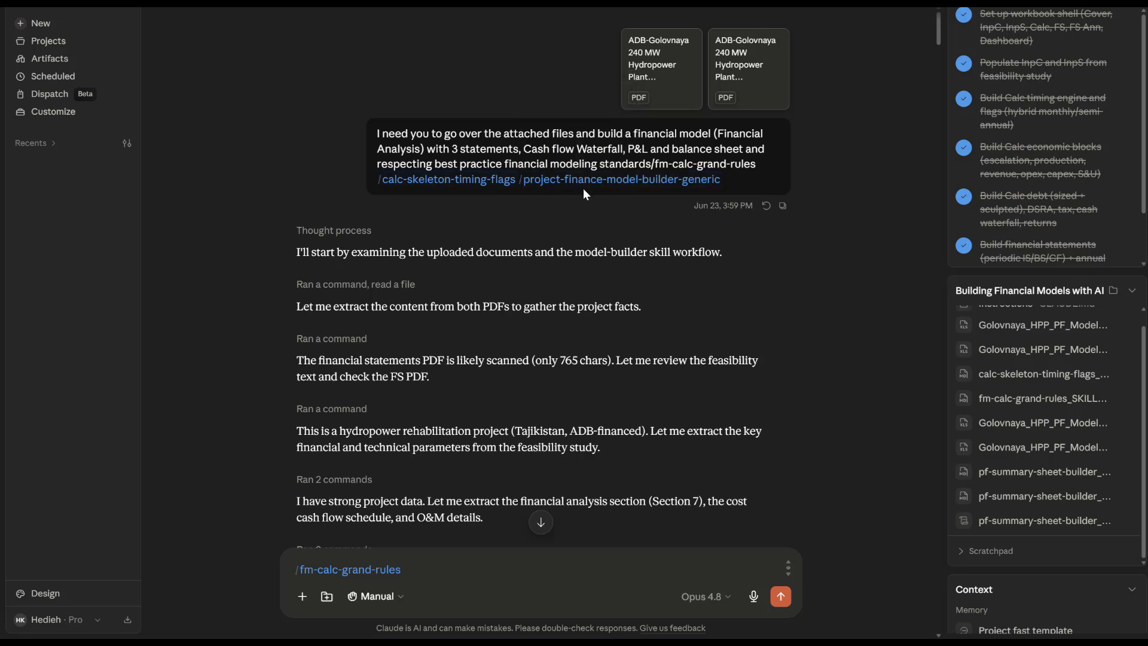
Step: Open the project-finance-model-builder-generic skill from the prompt and review the phases of its Core Workflow
{"action": "mouse_move", "coordinate": [588, 189]}
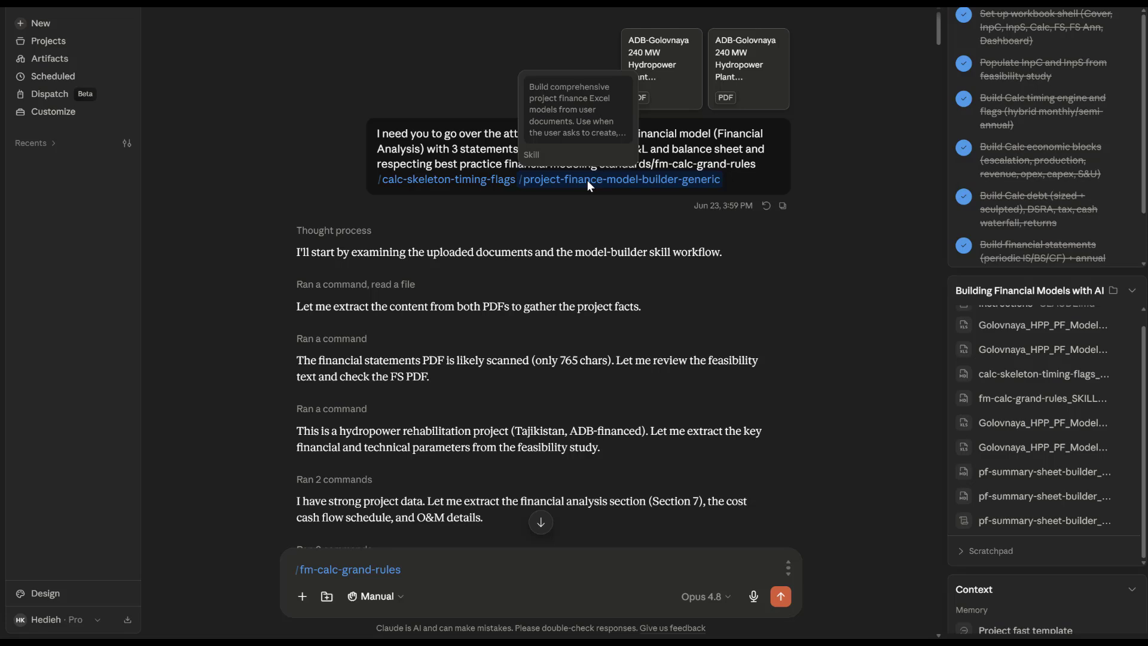
{"action": "left_click", "coordinate": [588, 181]}
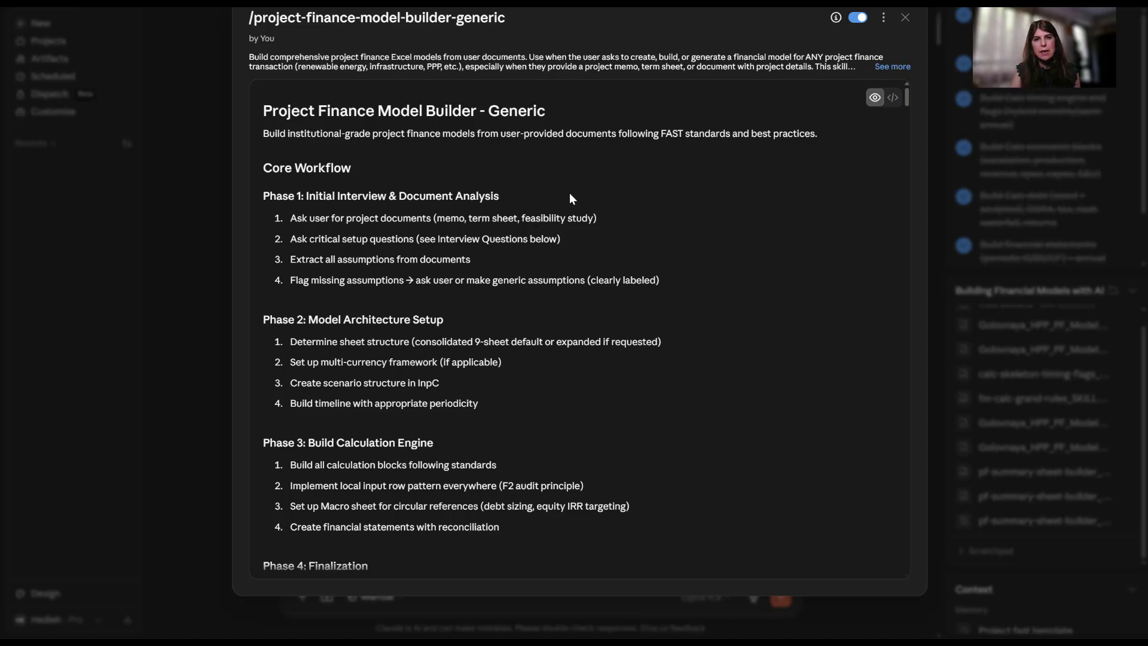
{"action": "scroll", "coordinate": [530, 210], "scroll_direction": "down", "scroll_amount": 3}
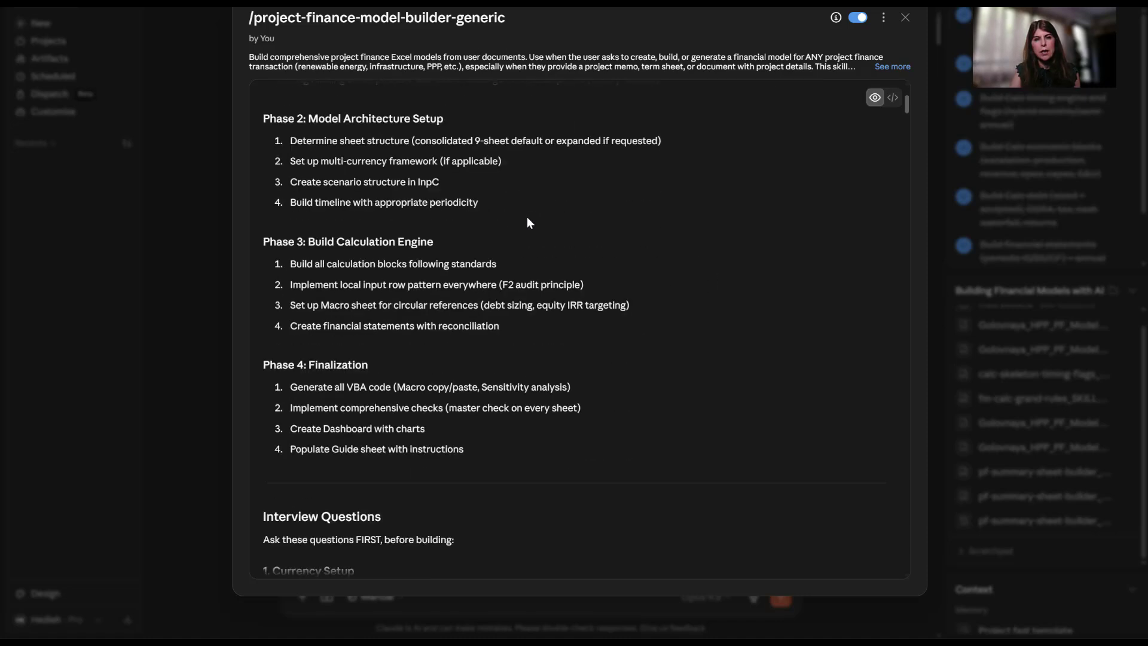
{"action": "scroll", "coordinate": [528, 223], "scroll_direction": "up", "scroll_amount": 3}
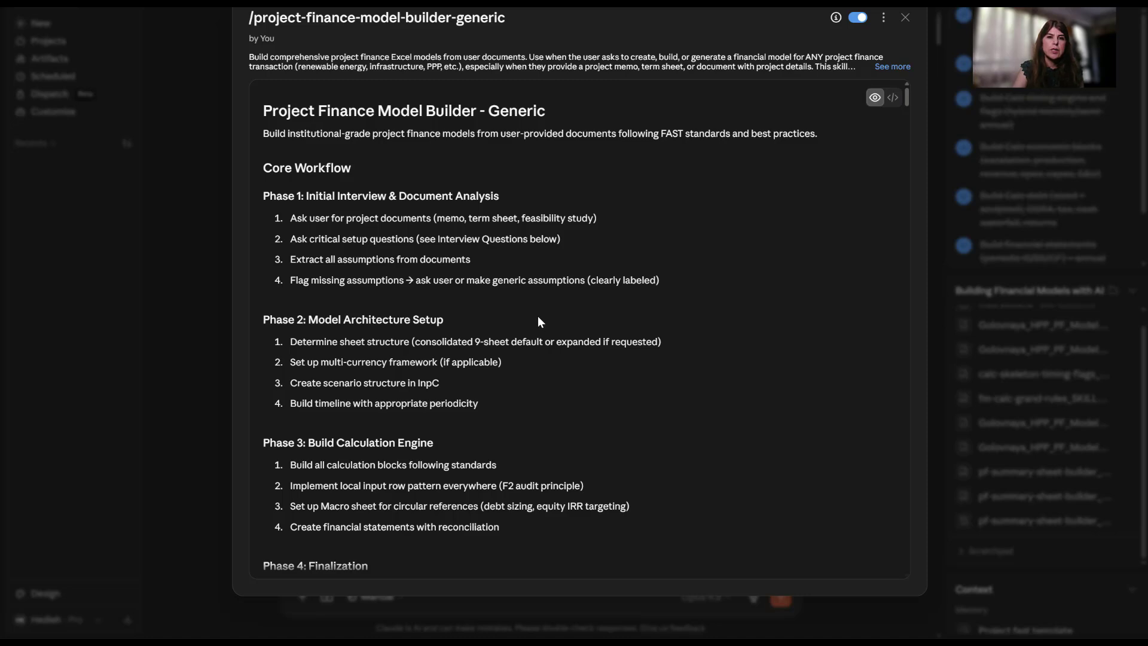
{"action": "scroll", "coordinate": [537, 315], "scroll_direction": "down", "scroll_amount": 2}
{"action": "scroll", "coordinate": [537, 315], "scroll_direction": "up", "scroll_amount": 2}
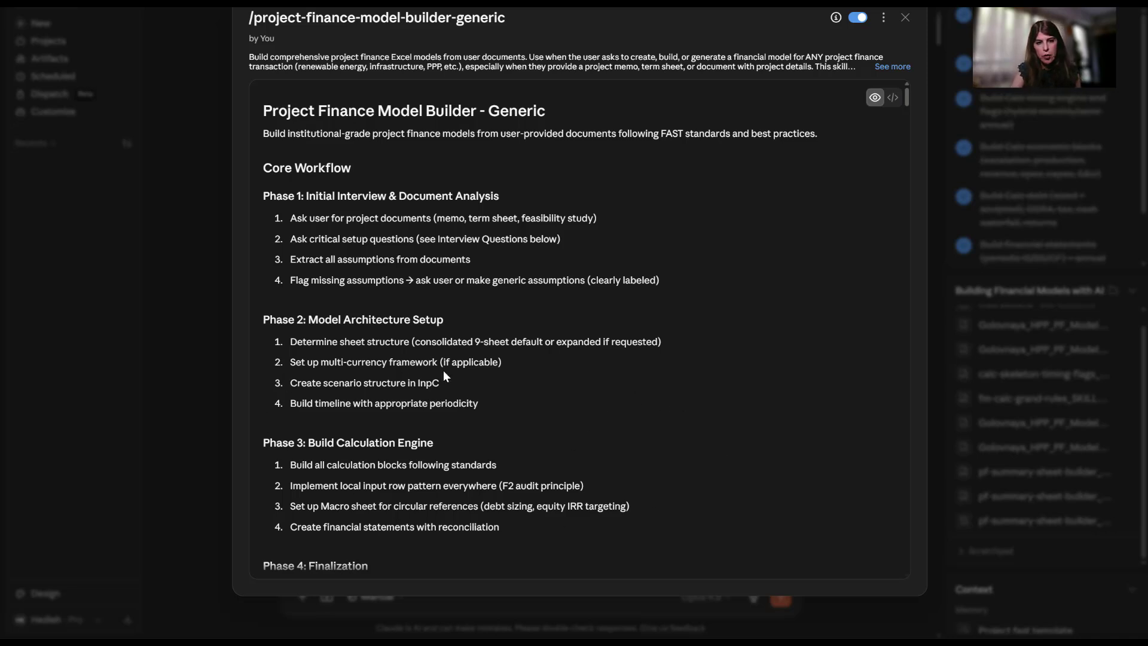
Step: Read the skill's Interview Questions on currency setup, timeline periodicity, project type, sheet structure and number of debt tranches
{"action": "scroll", "coordinate": [448, 369], "scroll_direction": "down", "scroll_amount": 1}
{"action": "scroll", "coordinate": [447, 368], "scroll_direction": "down", "scroll_amount": 7}
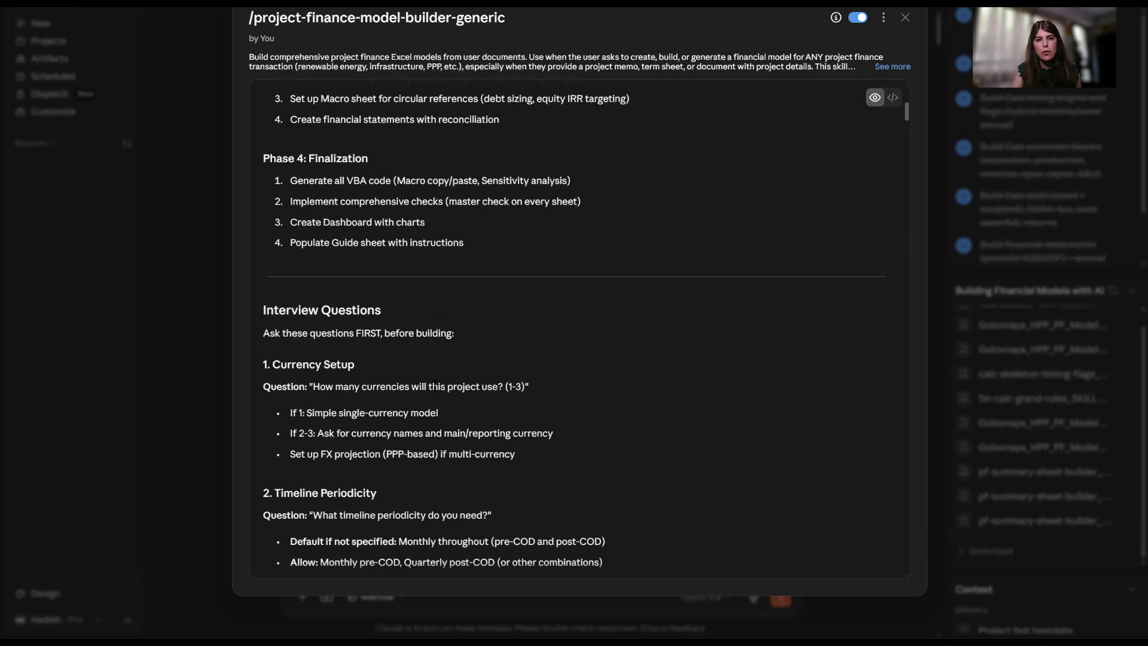
{"action": "scroll", "coordinate": [461, 383], "scroll_direction": "down", "scroll_amount": 1}
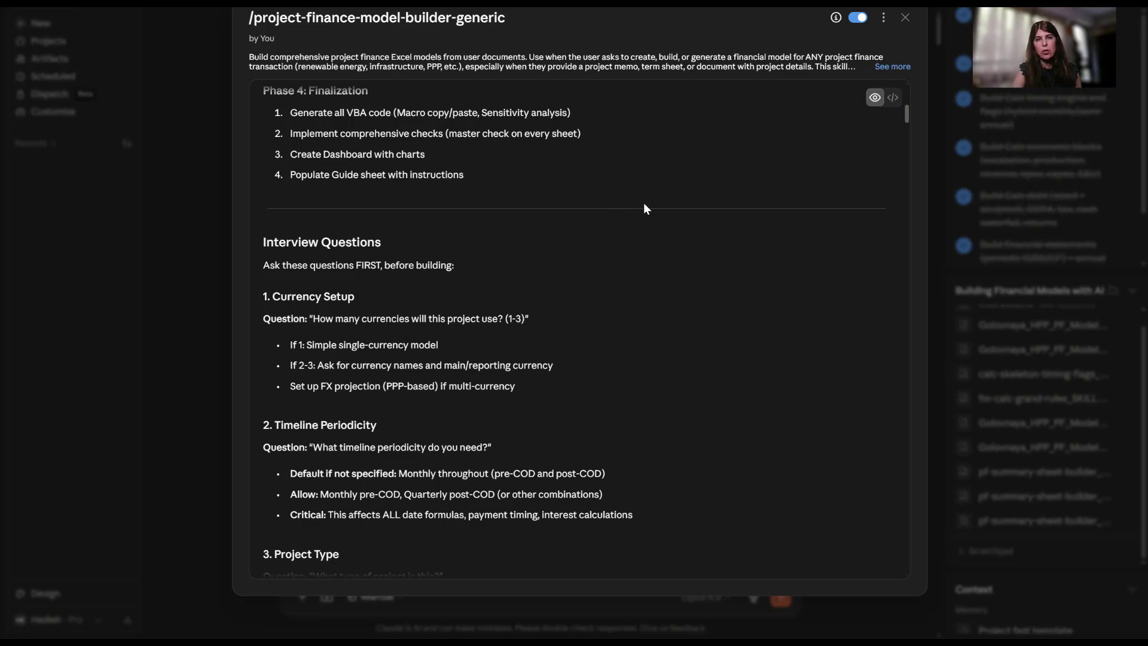
{"action": "scroll", "coordinate": [371, 389], "scroll_direction": "down", "scroll_amount": 3}
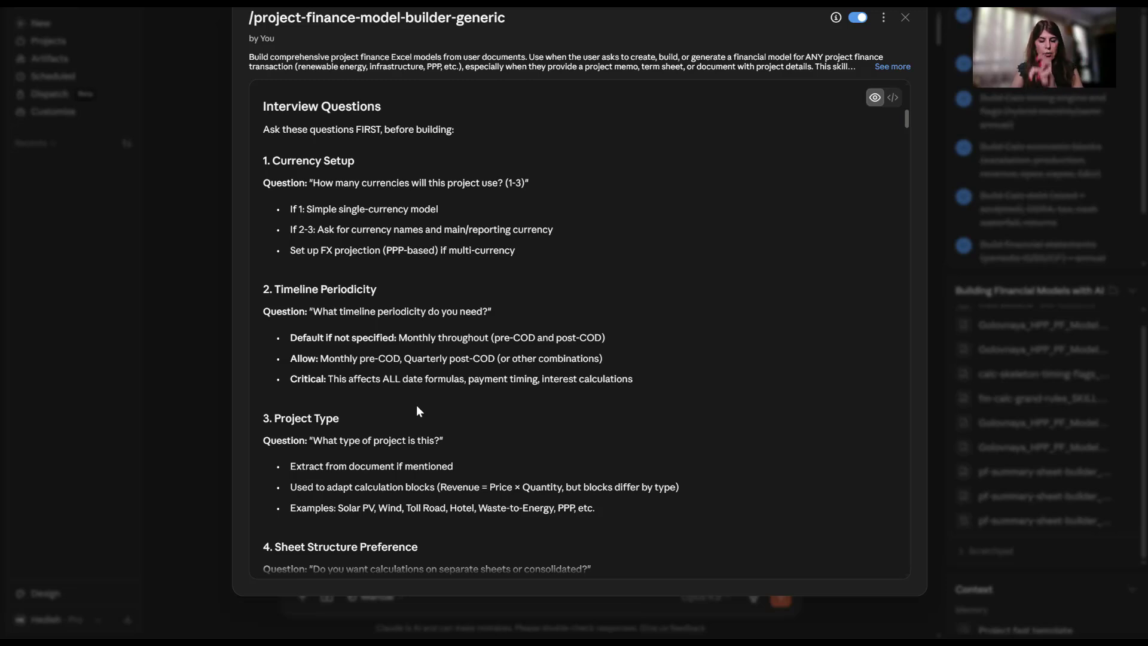
{"action": "scroll", "coordinate": [417, 406], "scroll_direction": "down", "scroll_amount": 3}
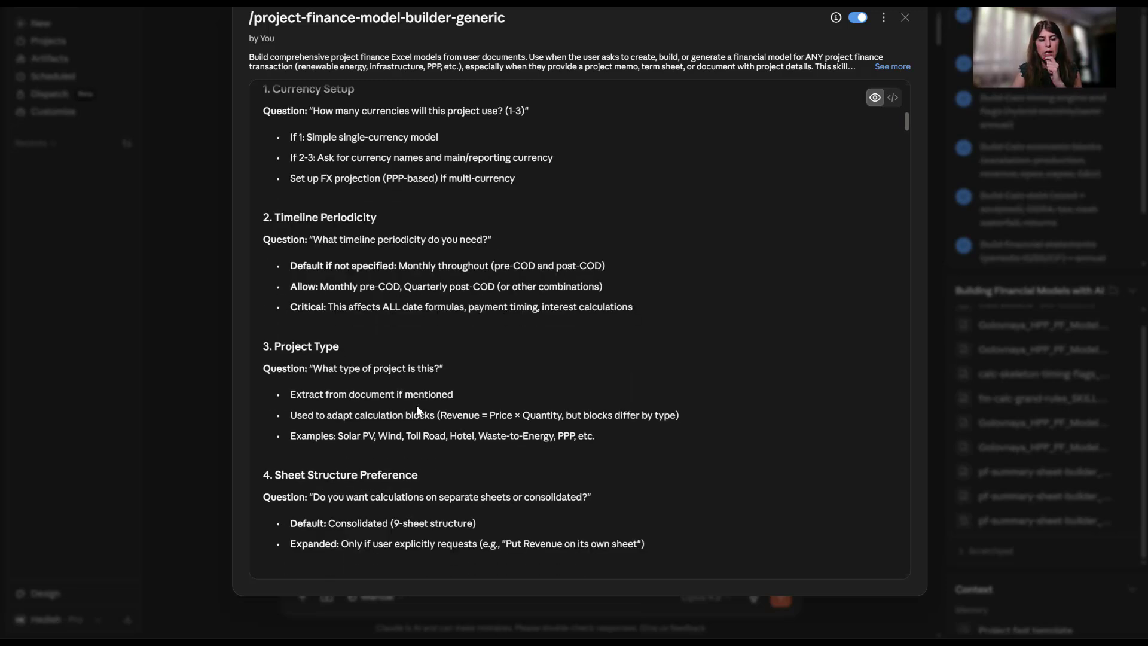
{"action": "scroll", "coordinate": [416, 407], "scroll_direction": "down", "scroll_amount": 3}
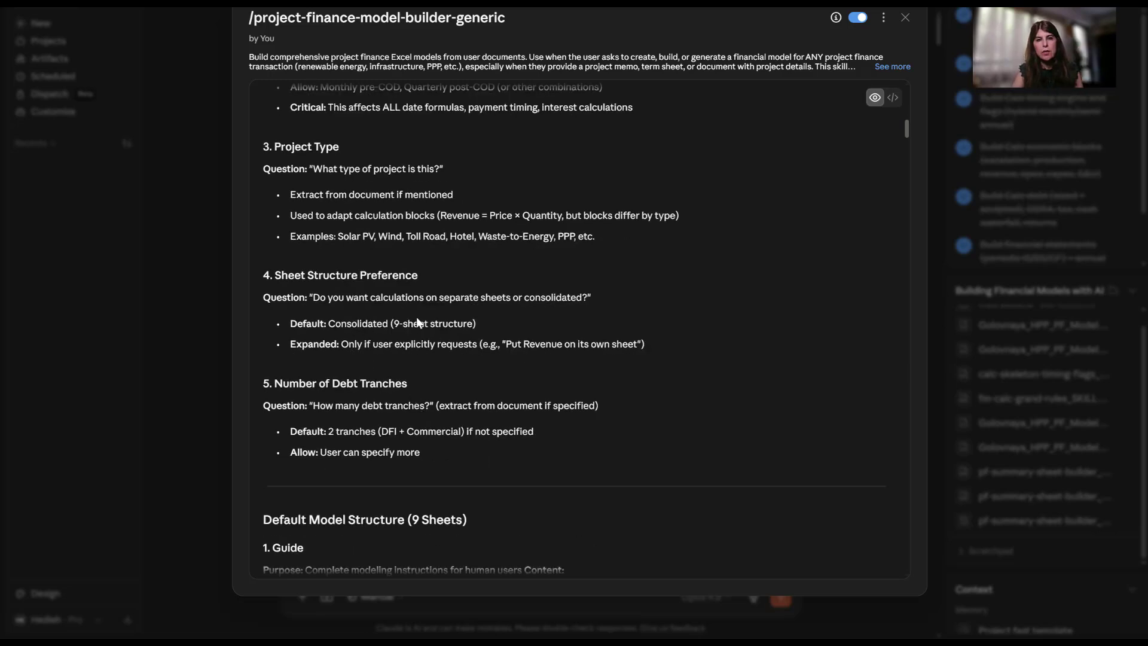
{"action": "scroll", "coordinate": [432, 375], "scroll_direction": "down", "scroll_amount": 2}
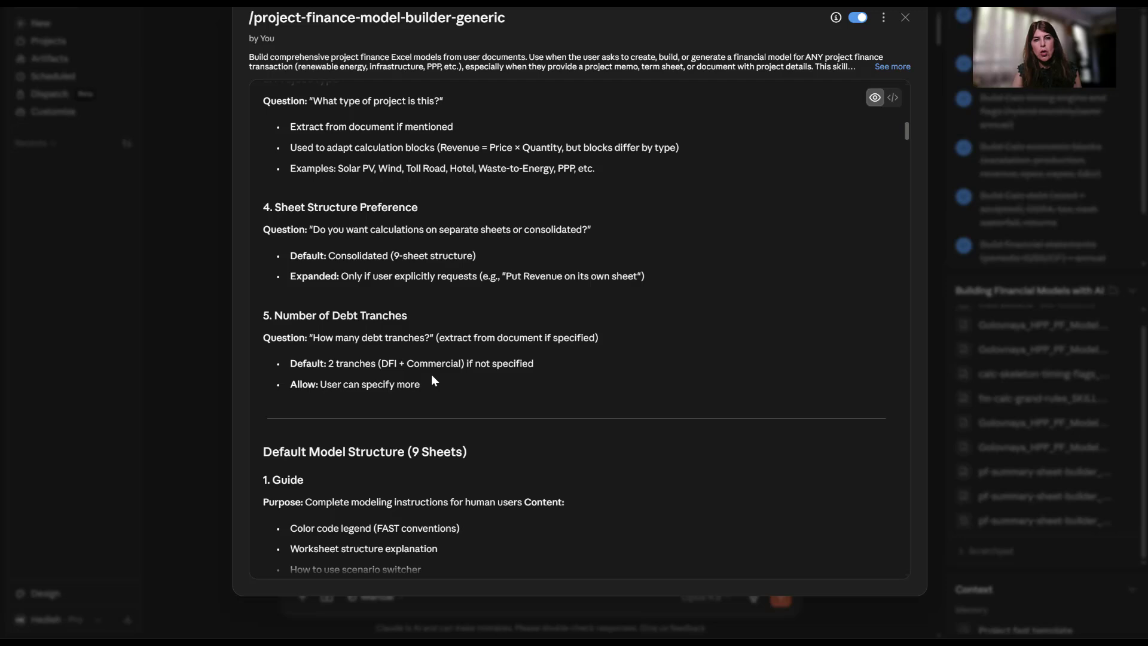
{"action": "scroll", "coordinate": [432, 380], "scroll_direction": "down", "scroll_amount": 2}
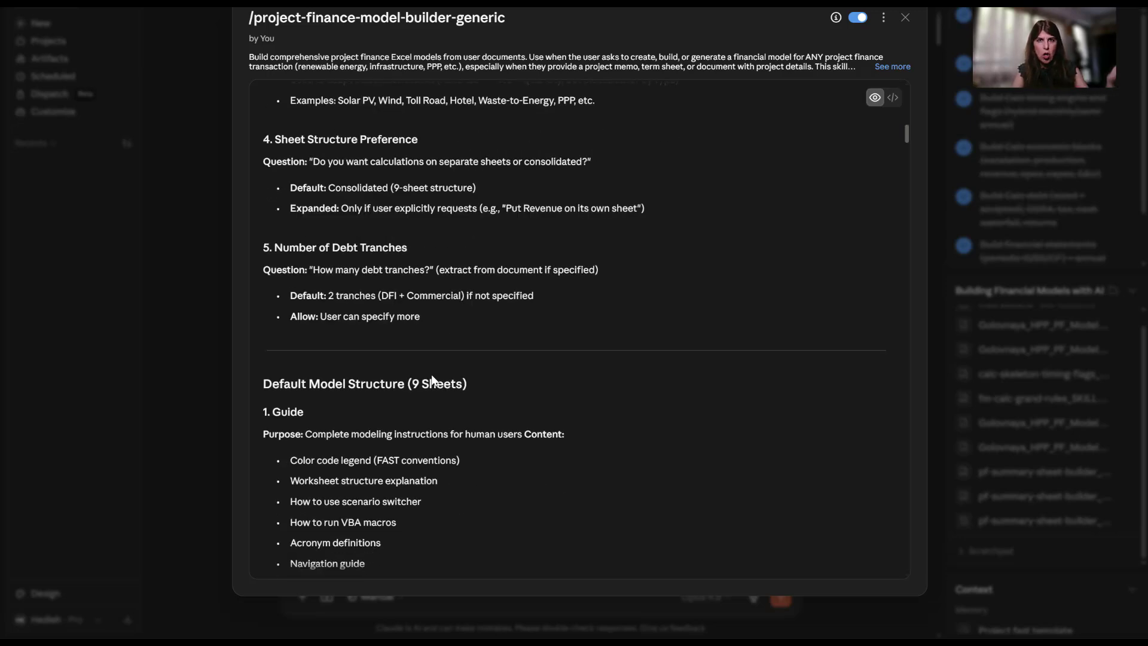
Step: Examine the Default Model Structure section's descriptions of the Guide, Log, Q&A, InpC and InpS sheets
{"action": "scroll", "coordinate": [432, 380], "scroll_direction": "down", "scroll_amount": 4}
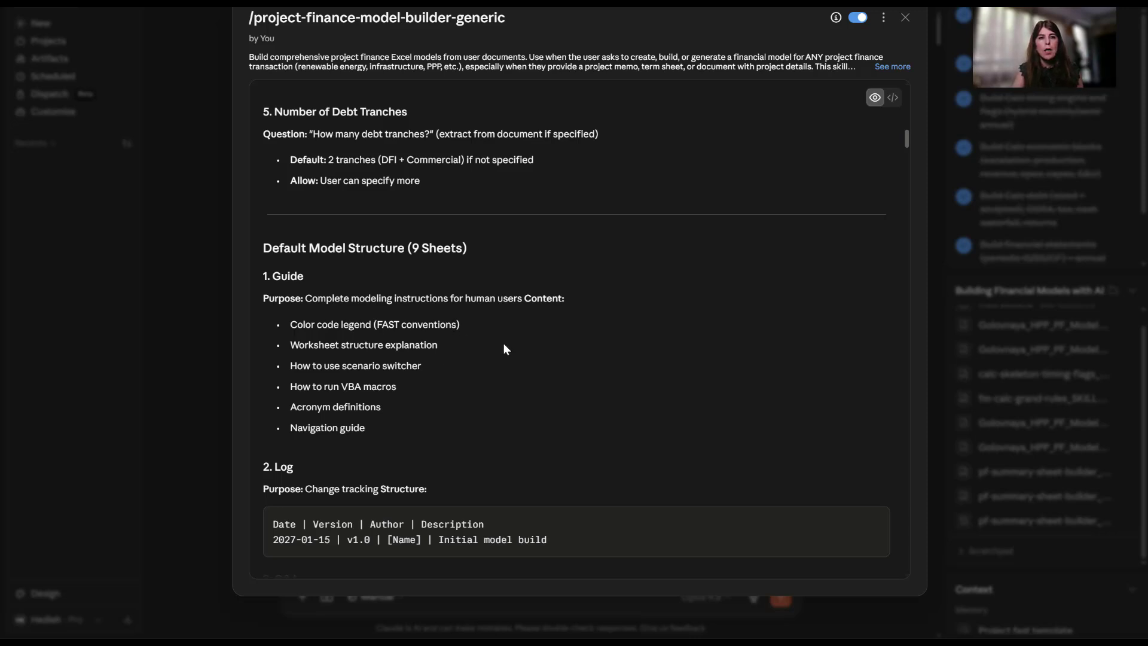
{"action": "scroll", "coordinate": [503, 347], "scroll_direction": "down", "scroll_amount": 2}
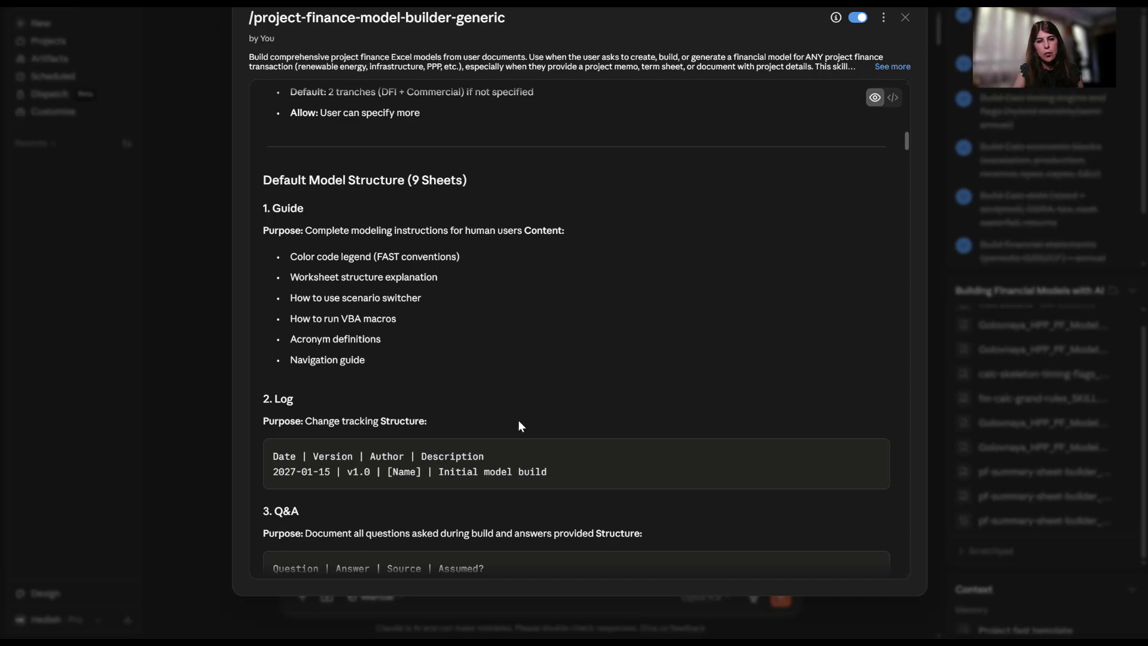
{"action": "scroll", "coordinate": [479, 251], "scroll_direction": "down", "scroll_amount": 2}
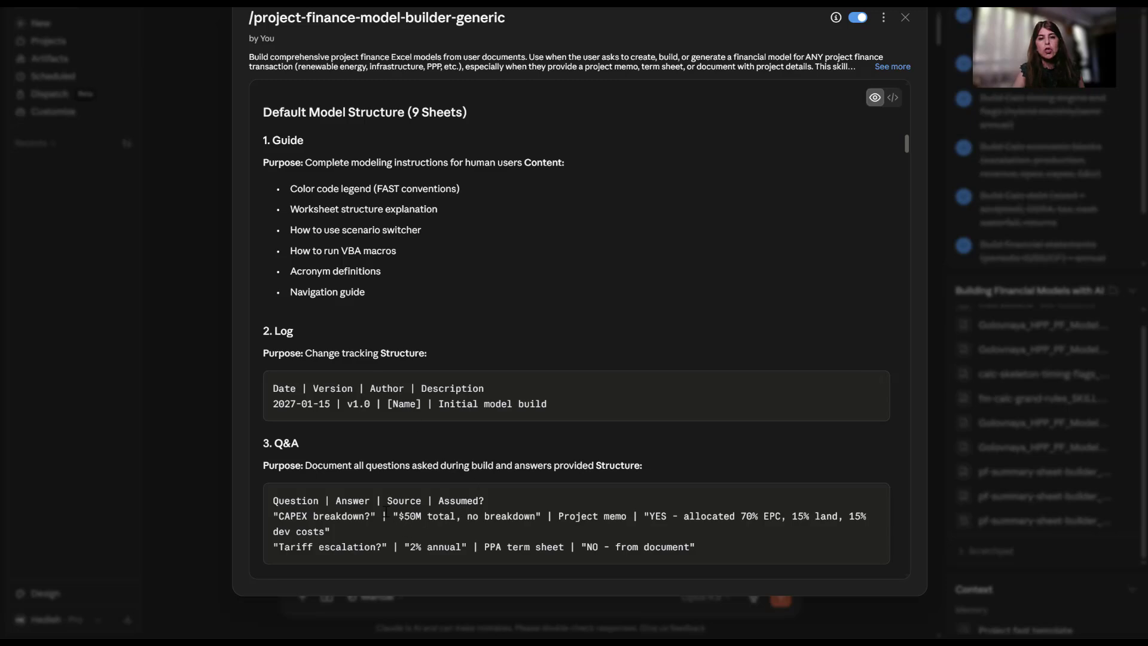
{"action": "scroll", "coordinate": [405, 446], "scroll_direction": "down", "scroll_amount": 5}
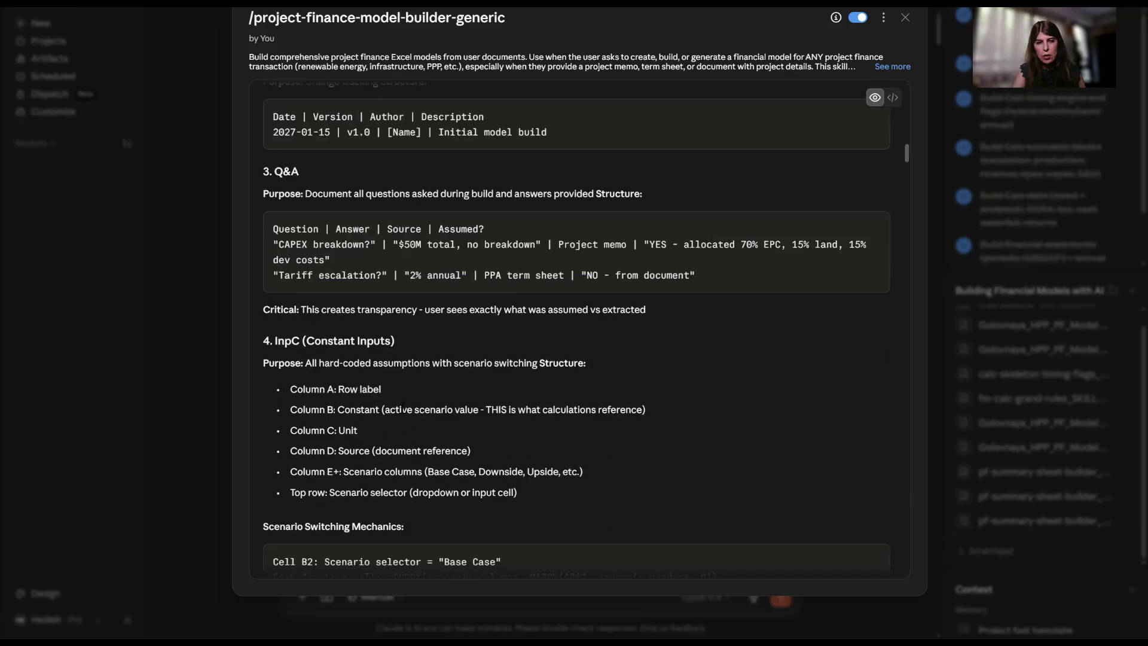
{"action": "scroll", "coordinate": [403, 409], "scroll_direction": "down", "scroll_amount": 1}
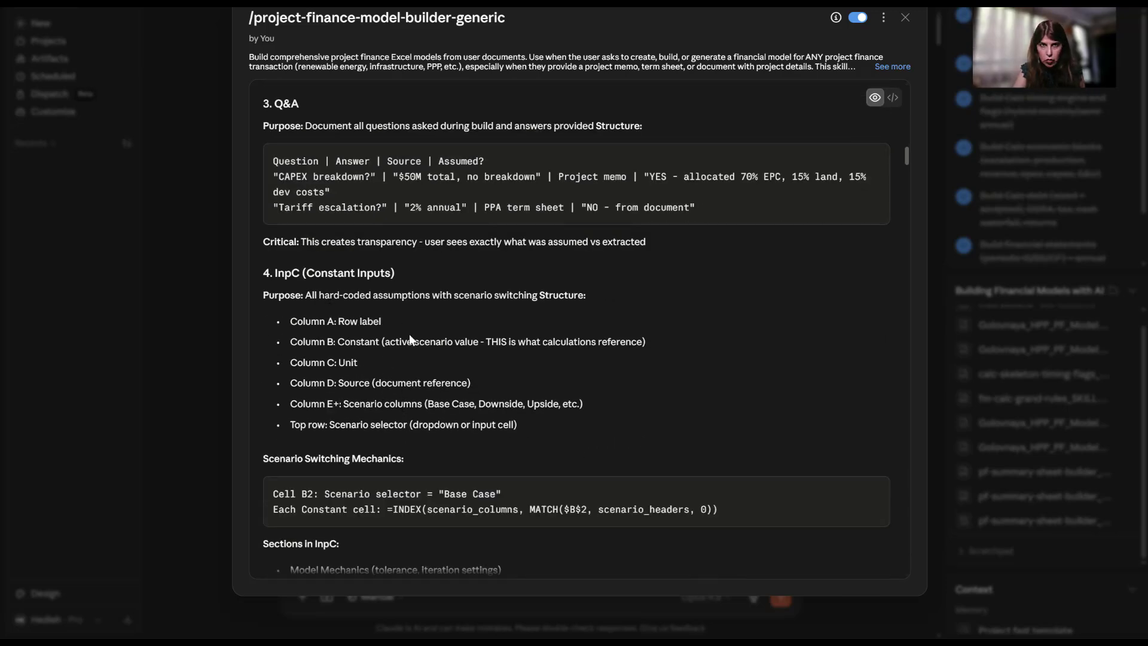
{"action": "scroll", "coordinate": [411, 338], "scroll_direction": "down", "scroll_amount": 1}
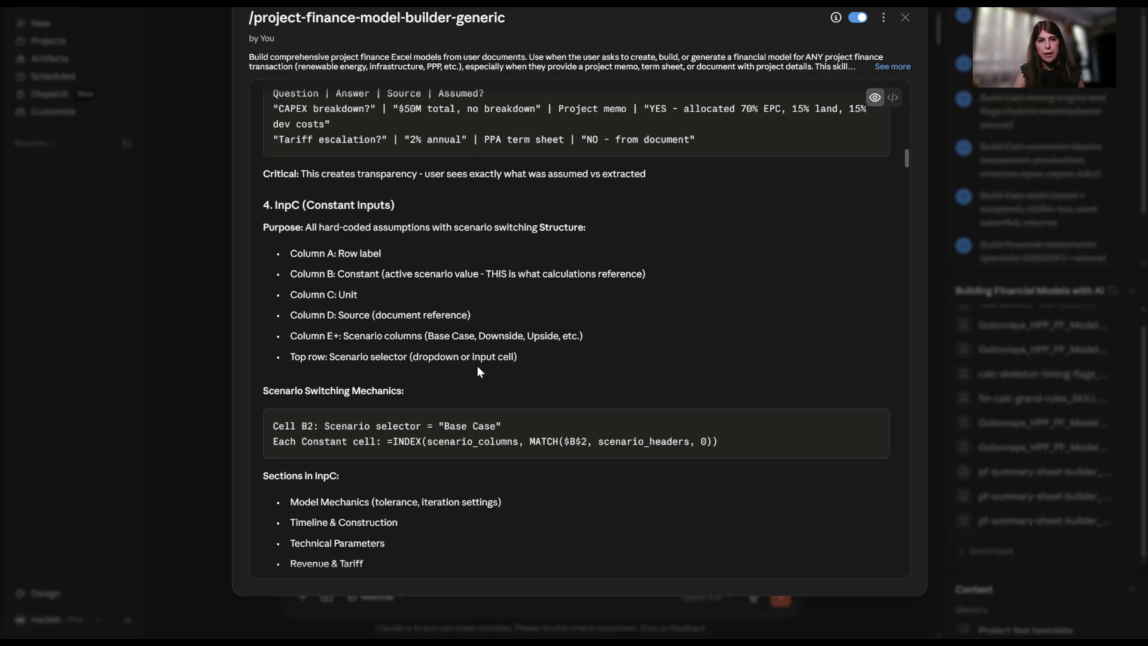
{"action": "scroll", "coordinate": [440, 335], "scroll_direction": "down", "scroll_amount": 1}
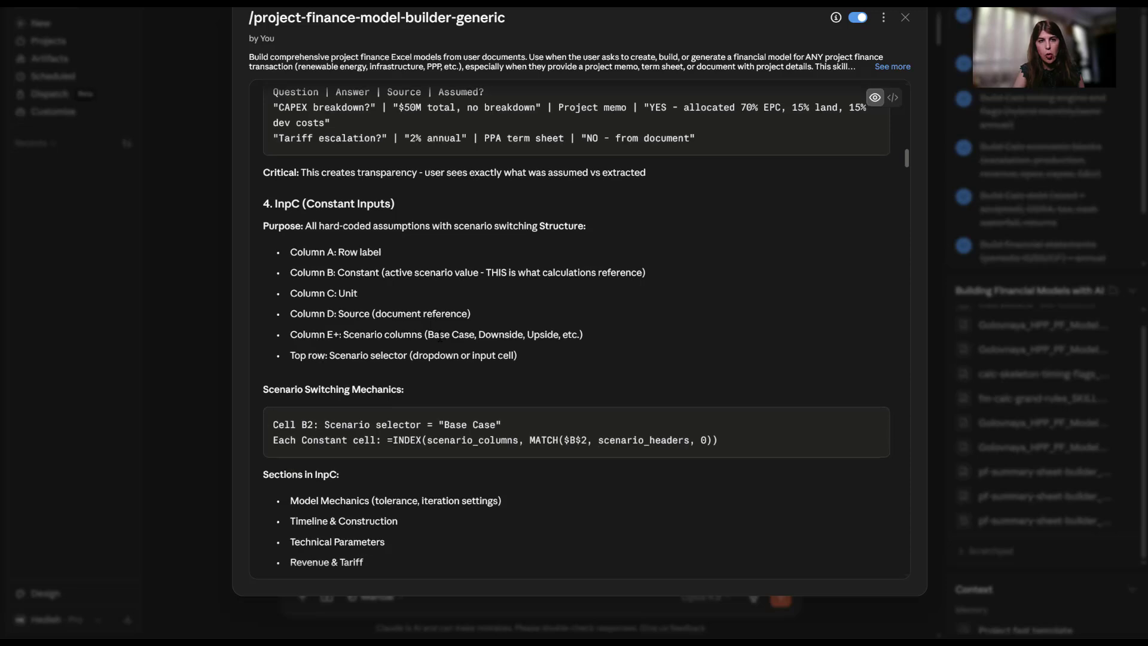
{"action": "scroll", "coordinate": [439, 338], "scroll_direction": "down", "scroll_amount": 7}
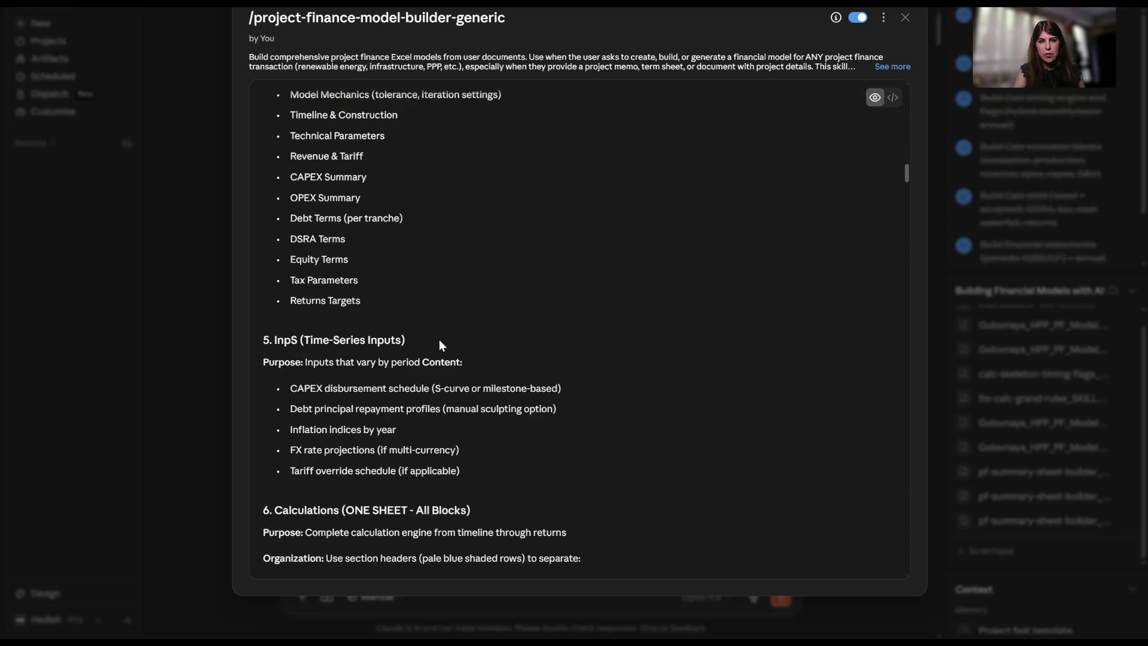
{"action": "scroll", "coordinate": [439, 339], "scroll_direction": "down", "scroll_amount": 1}
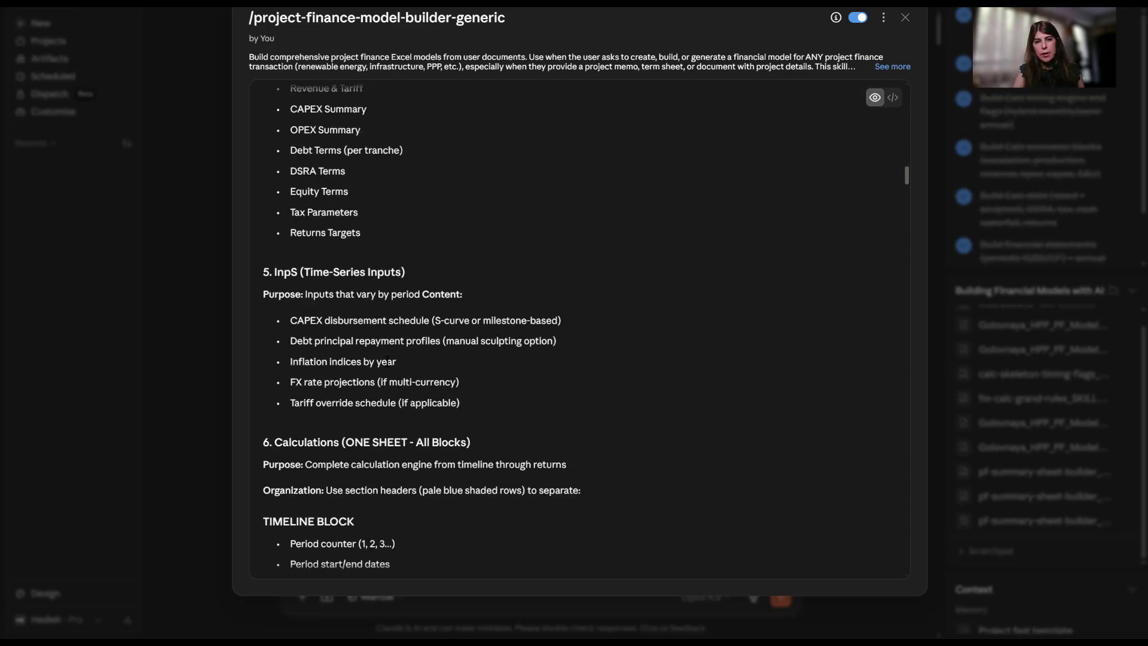
{"action": "scroll", "coordinate": [387, 360], "scroll_direction": "down", "scroll_amount": 1}
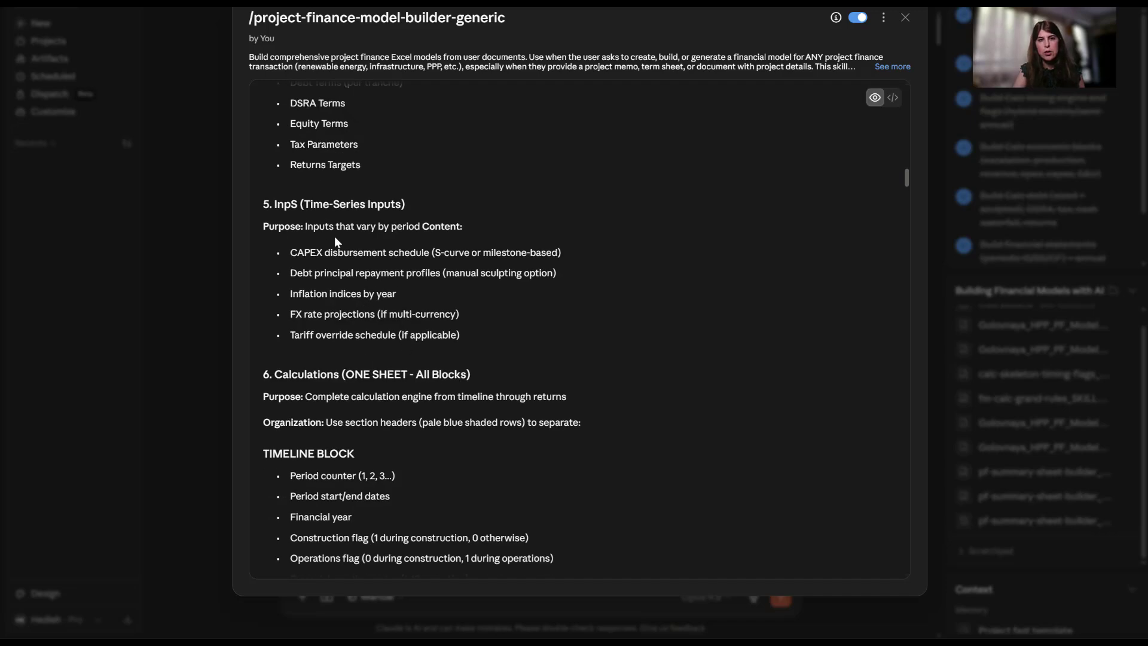
Step: Review the Calculations sheet specification from the timeline block through the technical, revenue, CAPEX, OPEX, debt, DSRA and tax blocks
{"action": "scroll", "coordinate": [312, 241], "scroll_direction": "down", "scroll_amount": 2}
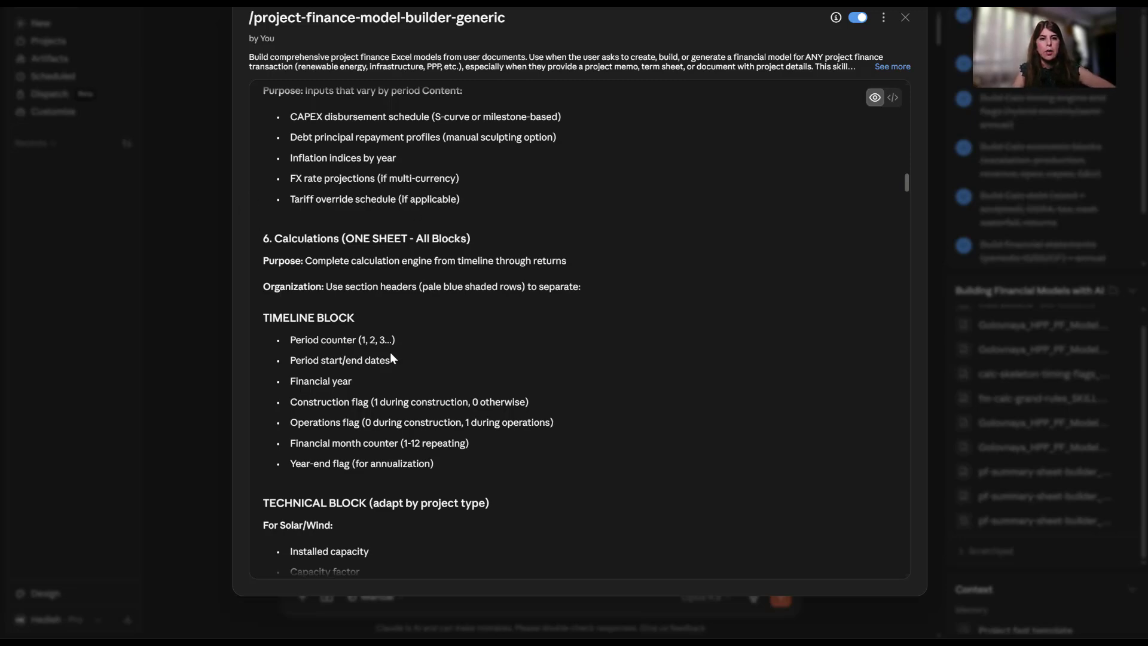
{"action": "scroll", "coordinate": [393, 353], "scroll_direction": "down", "scroll_amount": 5}
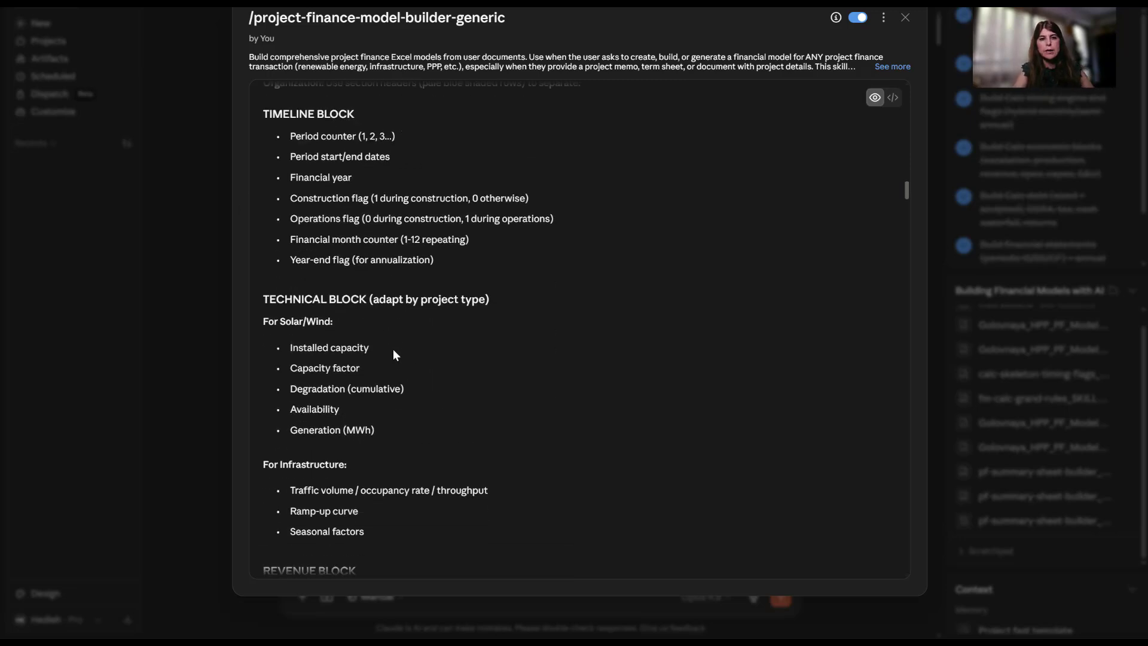
{"action": "scroll", "coordinate": [394, 350], "scroll_direction": "down", "scroll_amount": 8}
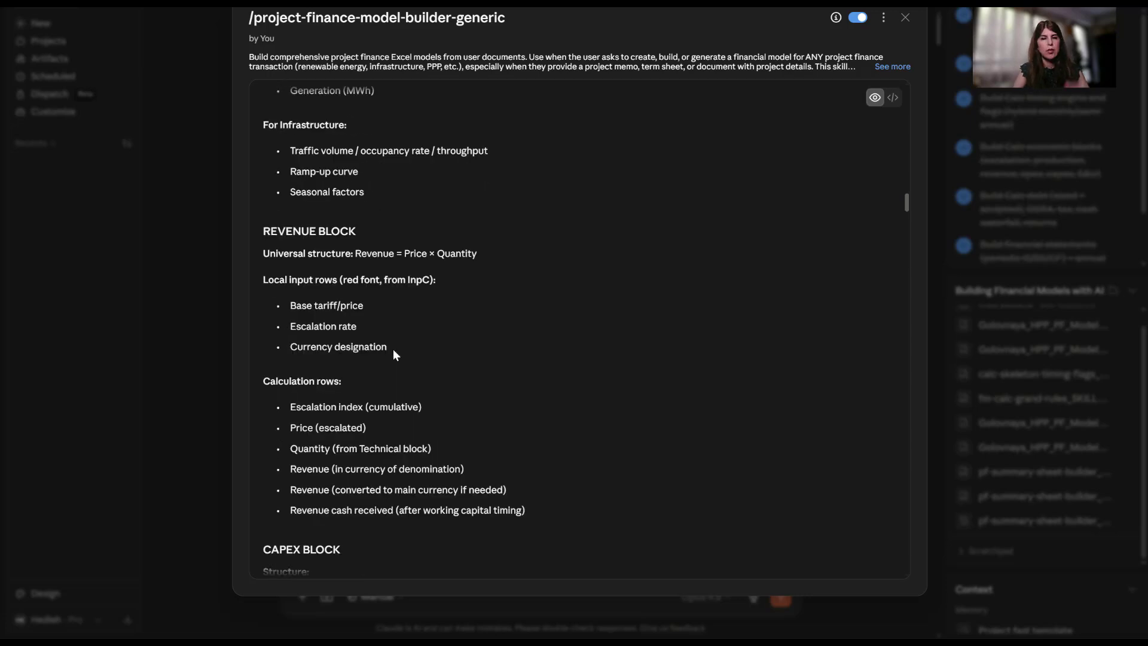
{"action": "scroll", "coordinate": [393, 354], "scroll_direction": "down", "scroll_amount": 10}
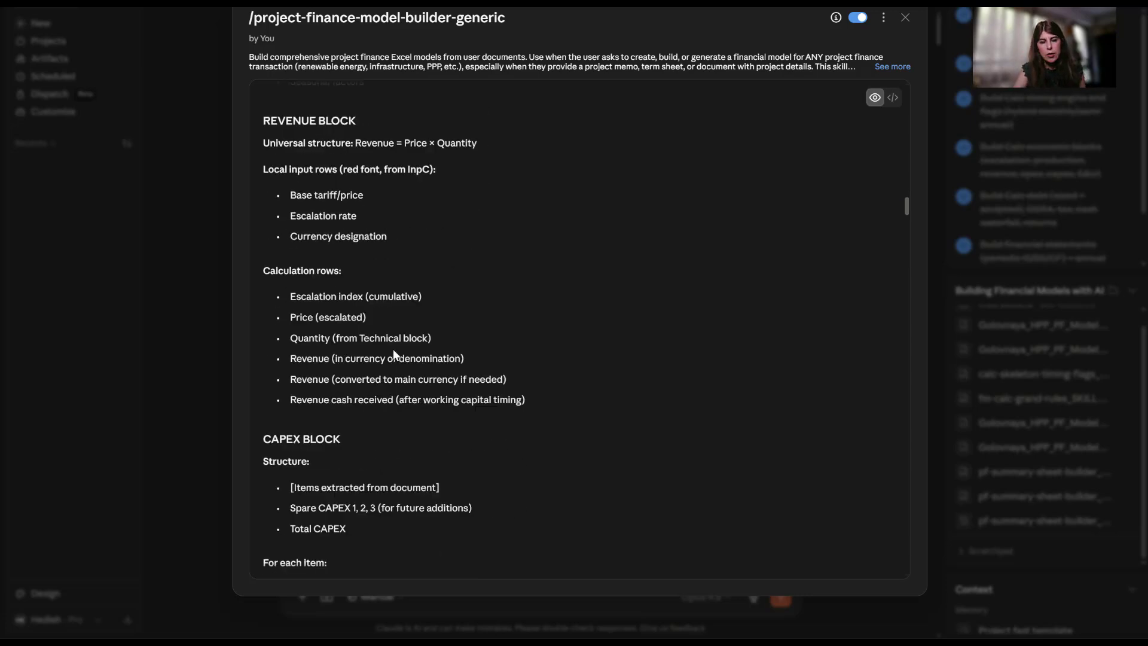
{"action": "scroll", "coordinate": [394, 354], "scroll_direction": "down", "scroll_amount": 5}
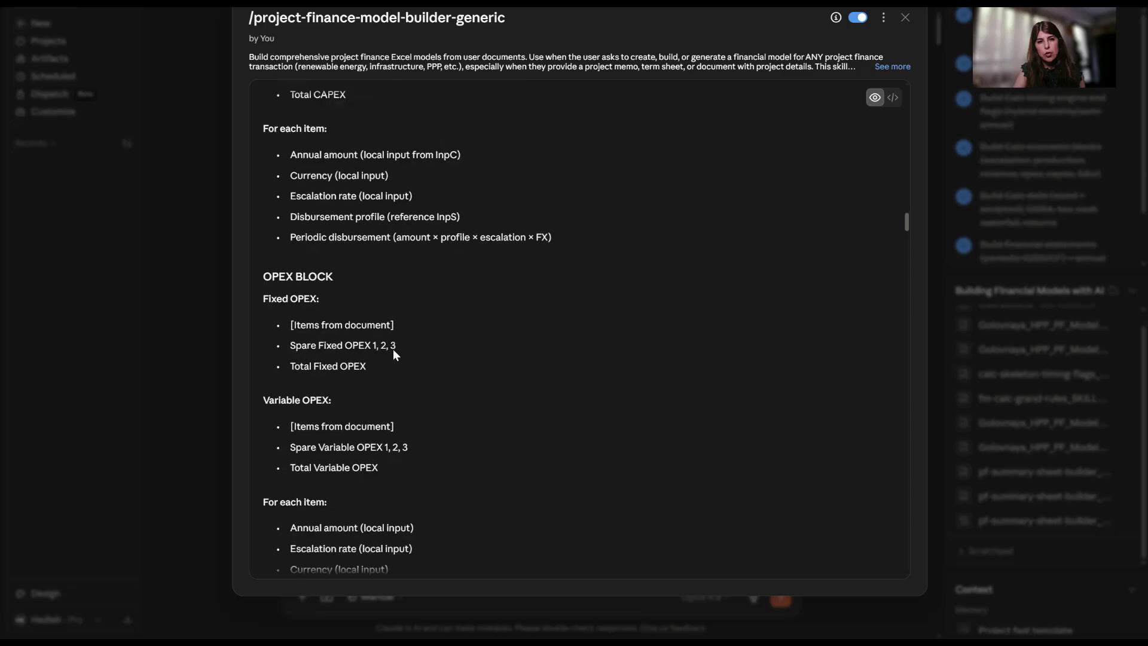
{"action": "scroll", "coordinate": [393, 350], "scroll_direction": "down", "scroll_amount": 9}
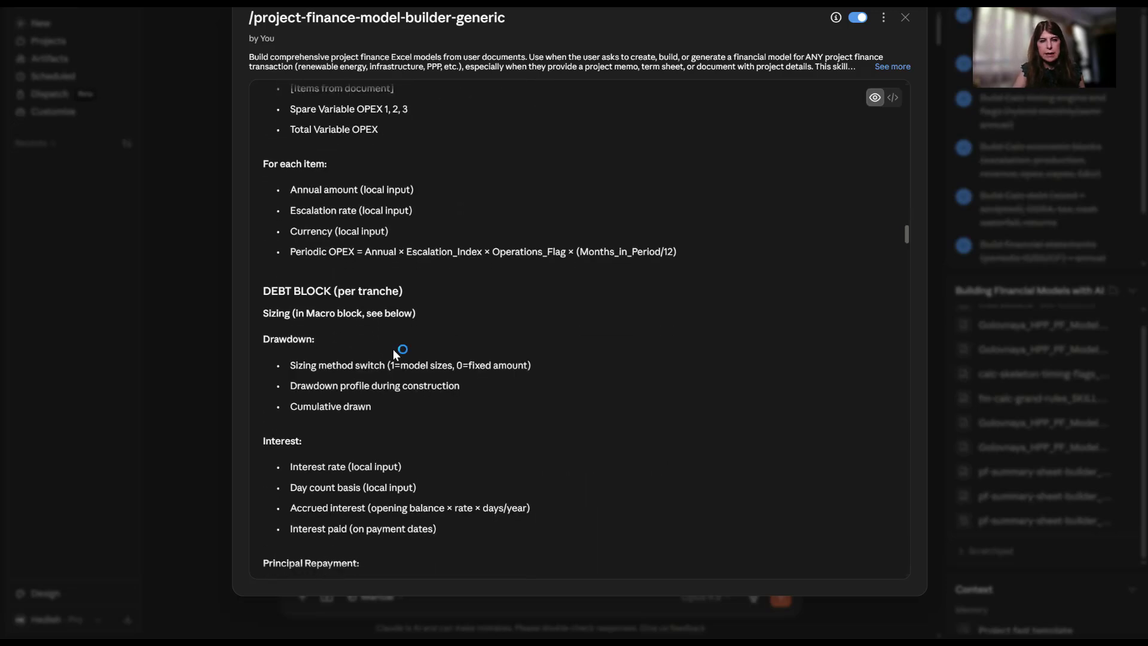
{"action": "scroll", "coordinate": [393, 351], "scroll_direction": "down", "scroll_amount": 8}
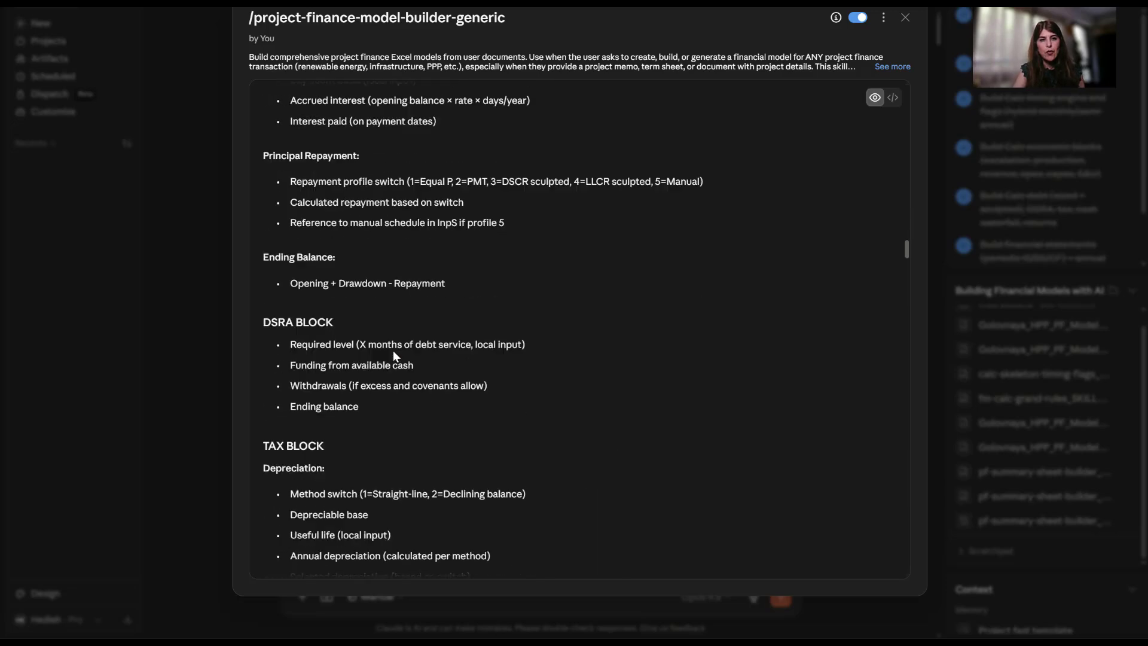
{"action": "scroll", "coordinate": [393, 350], "scroll_direction": "down", "scroll_amount": 8}
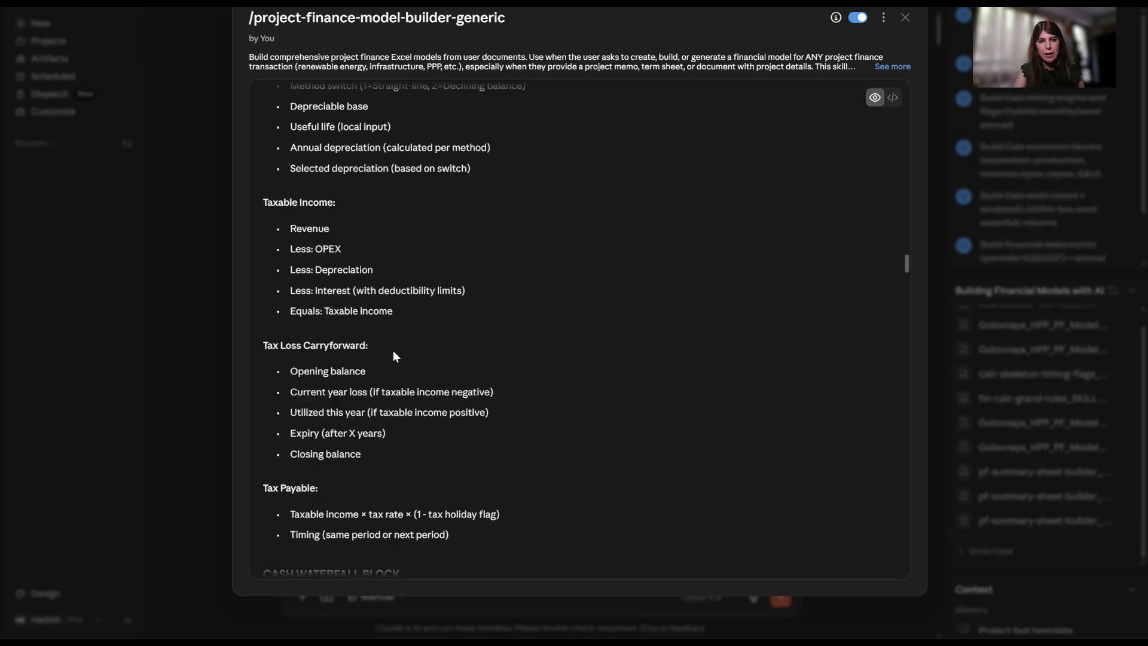
Step: Read the cash waterfall block's priority order and the macro block's copy and paste modules for circular reference resolution
{"action": "scroll", "coordinate": [393, 350], "scroll_direction": "down", "scroll_amount": 2}
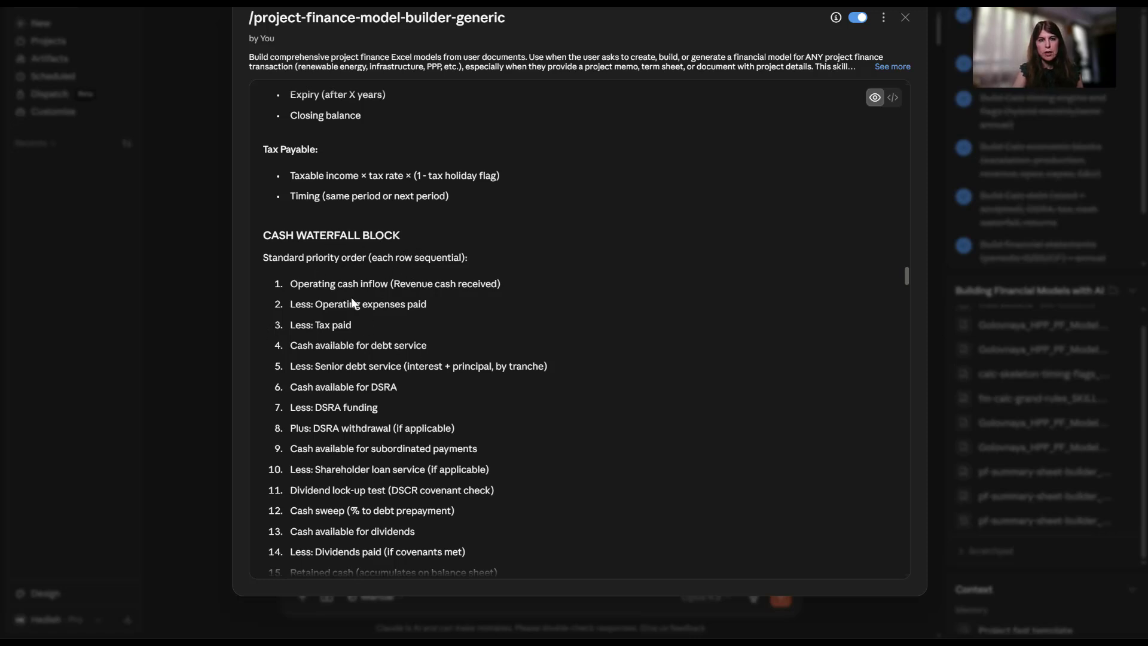
{"action": "scroll", "coordinate": [419, 362], "scroll_direction": "down", "scroll_amount": 2}
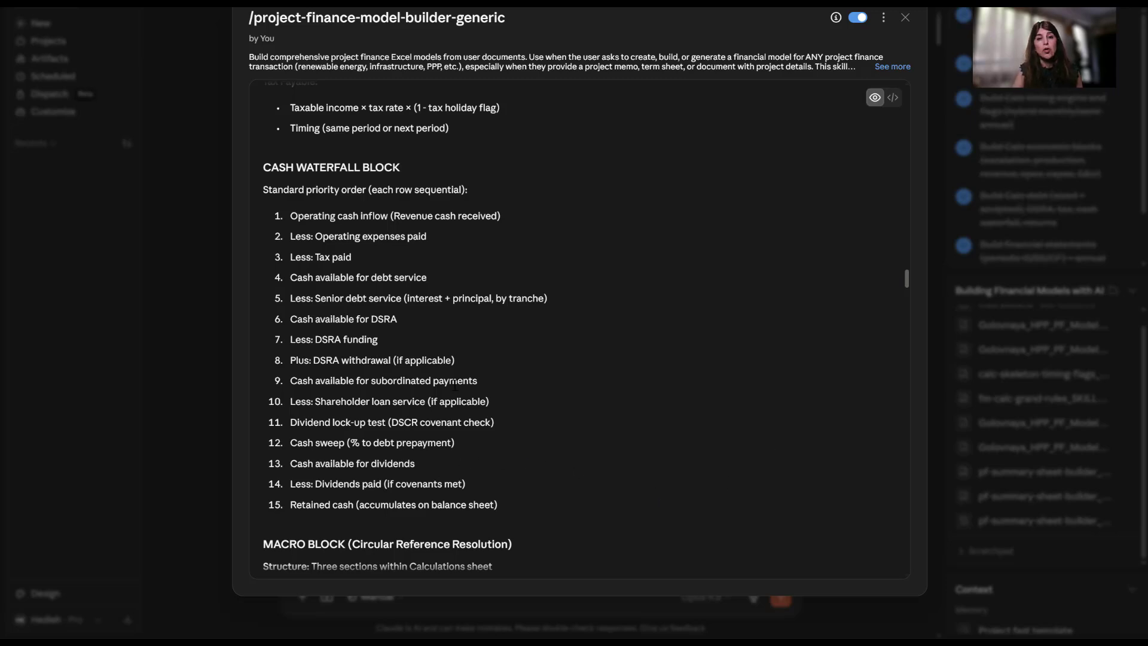
{"action": "scroll", "coordinate": [454, 417], "scroll_direction": "down", "scroll_amount": 3}
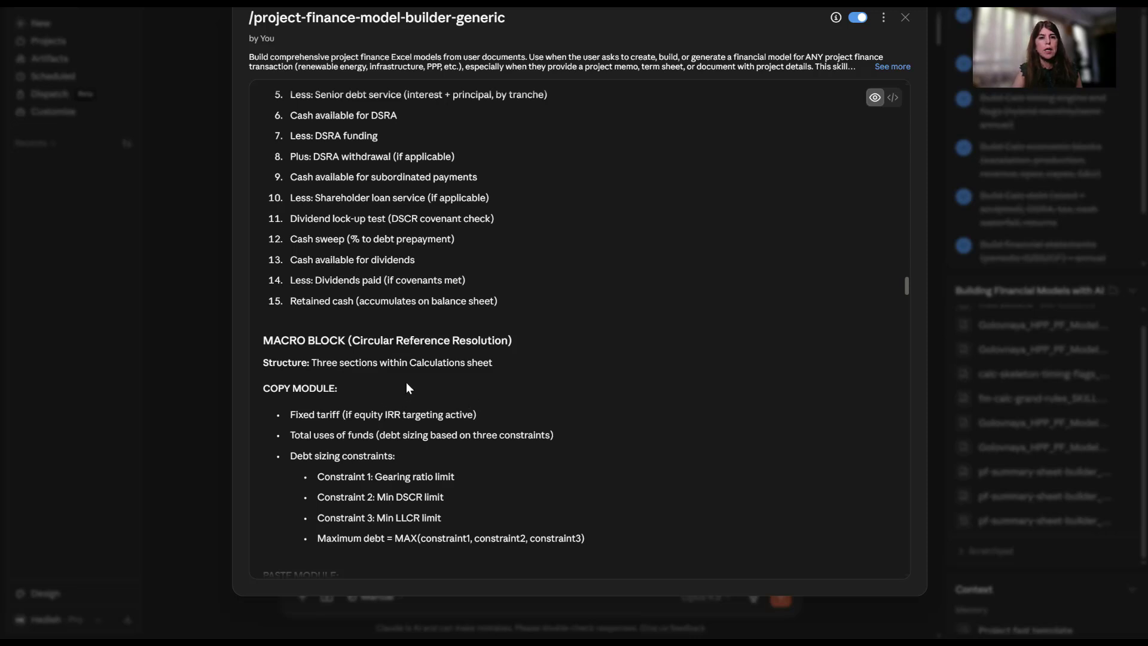
{"action": "scroll", "coordinate": [407, 383], "scroll_direction": "down", "scroll_amount": 1}
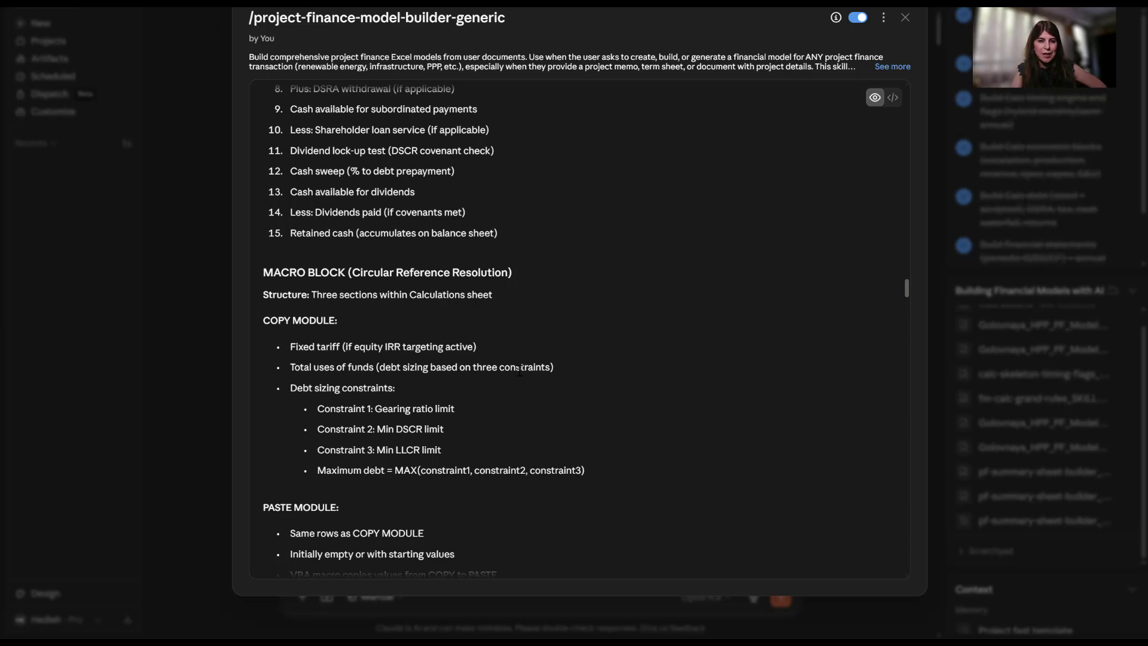
{"action": "scroll", "coordinate": [520, 370], "scroll_direction": "down", "scroll_amount": 2}
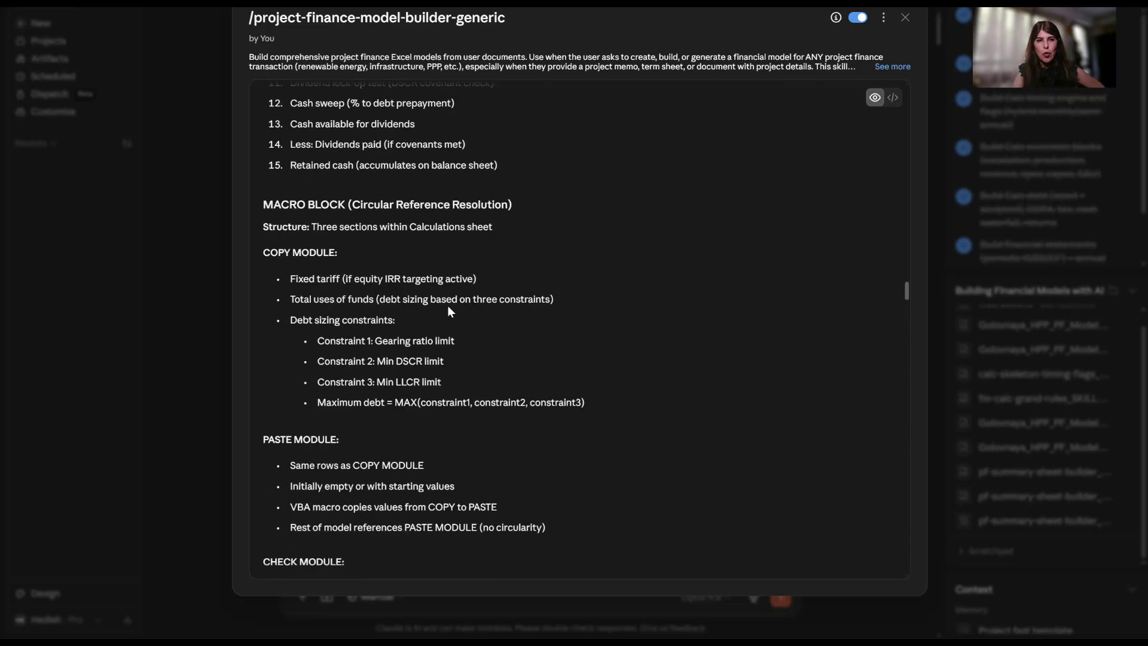
Step: Read the skill's CHECK MODULE rules and the Returns block's equity, project, debt and tax-adjusted return metrics
{"action": "scroll", "coordinate": [493, 361], "scroll_direction": "down", "scroll_amount": 4}
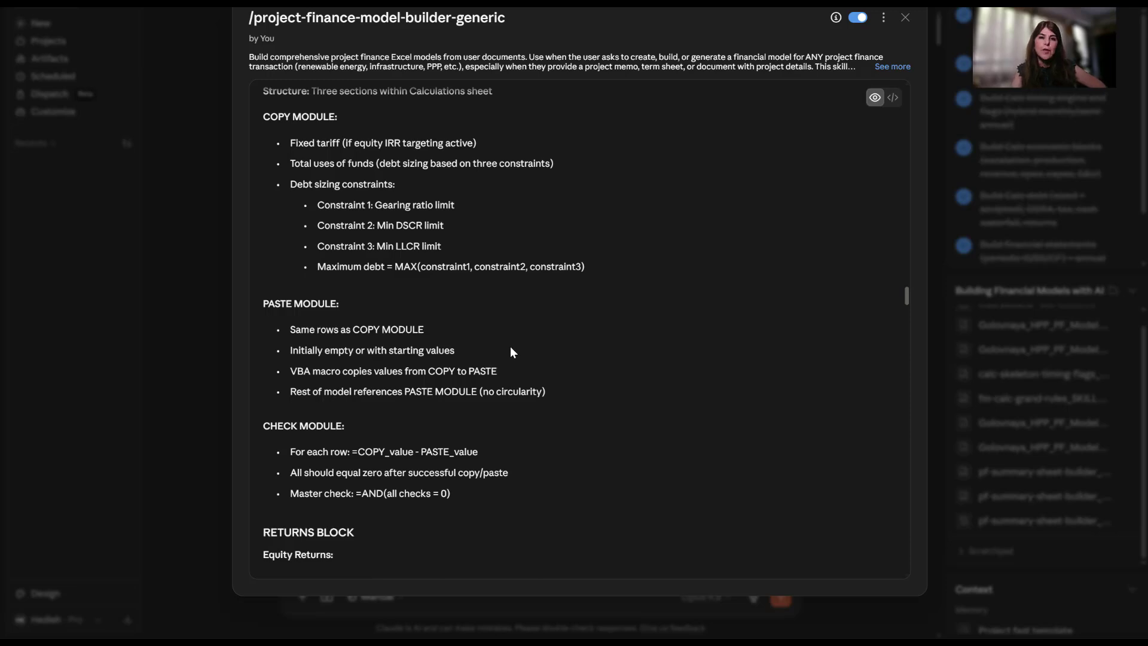
{"action": "scroll", "coordinate": [530, 338], "scroll_direction": "down", "scroll_amount": 10}
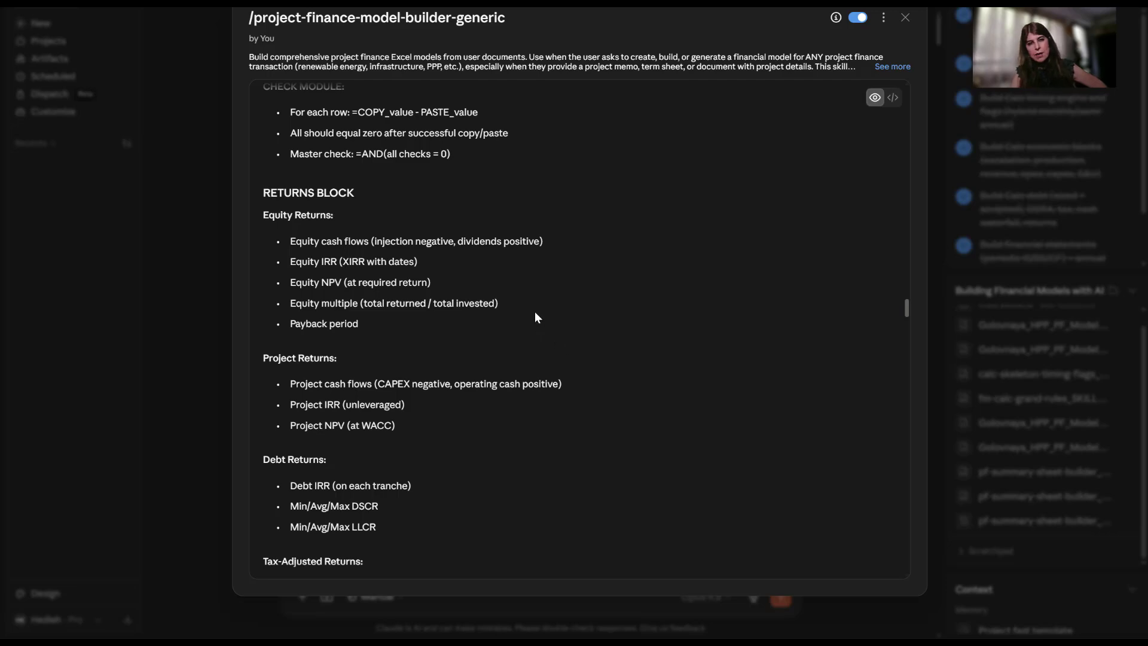
{"action": "scroll", "coordinate": [491, 275], "scroll_direction": "down", "scroll_amount": 2}
{"action": "scroll", "coordinate": [526, 335], "scroll_direction": "down", "scroll_amount": 14}
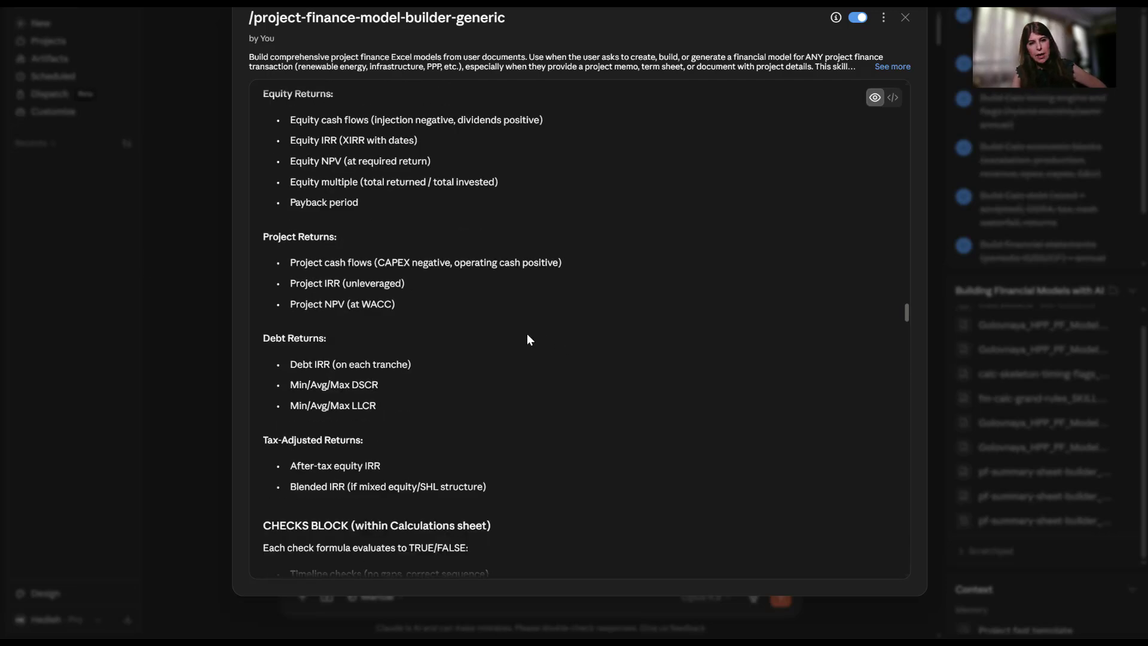
Step: Review the skill's specifications for the Periodic FS, Annual FS and Dashboard sheets
{"action": "scroll", "coordinate": [526, 341], "scroll_direction": "down", "scroll_amount": 7}
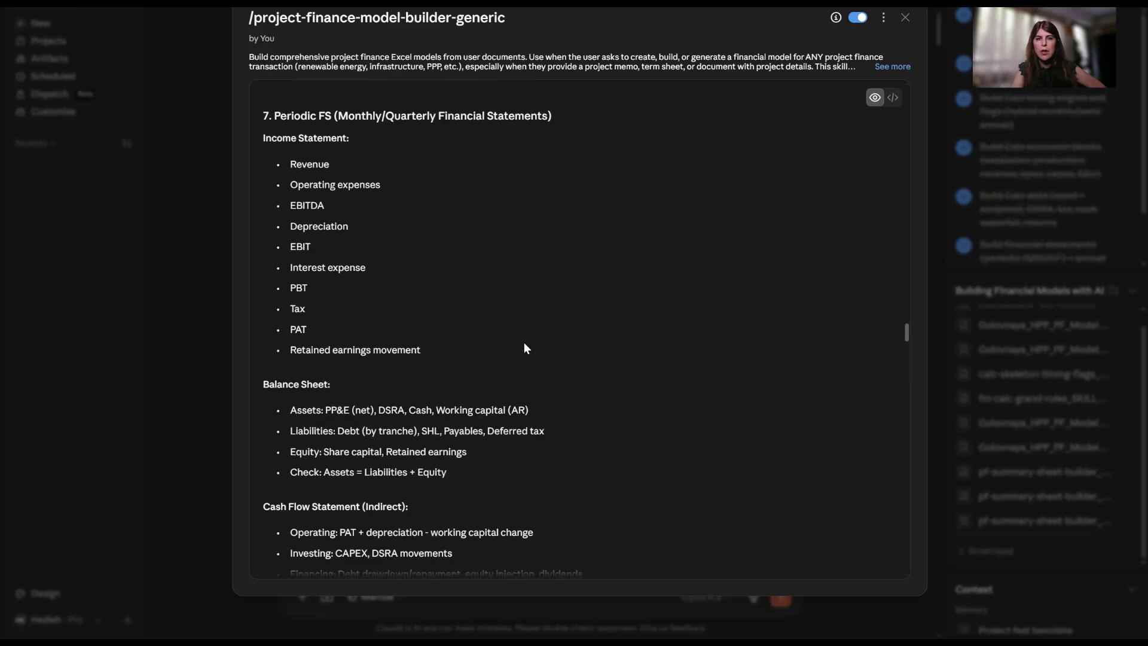
{"action": "scroll", "coordinate": [527, 348], "scroll_direction": "down", "scroll_amount": 2}
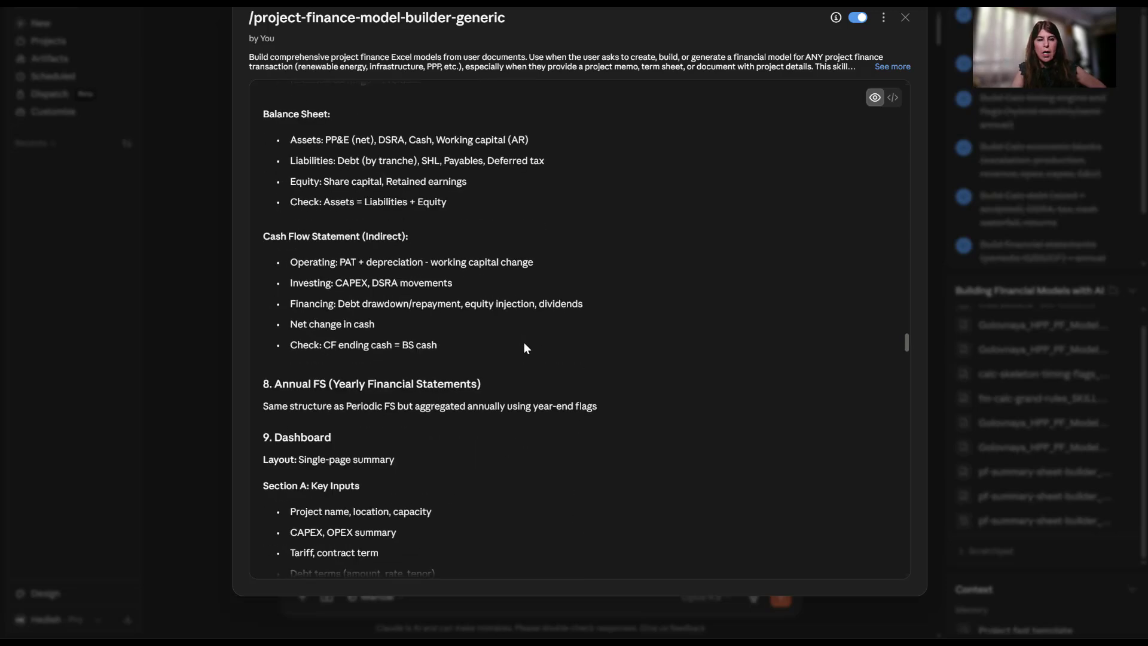
{"action": "scroll", "coordinate": [525, 346], "scroll_direction": "down", "scroll_amount": 2}
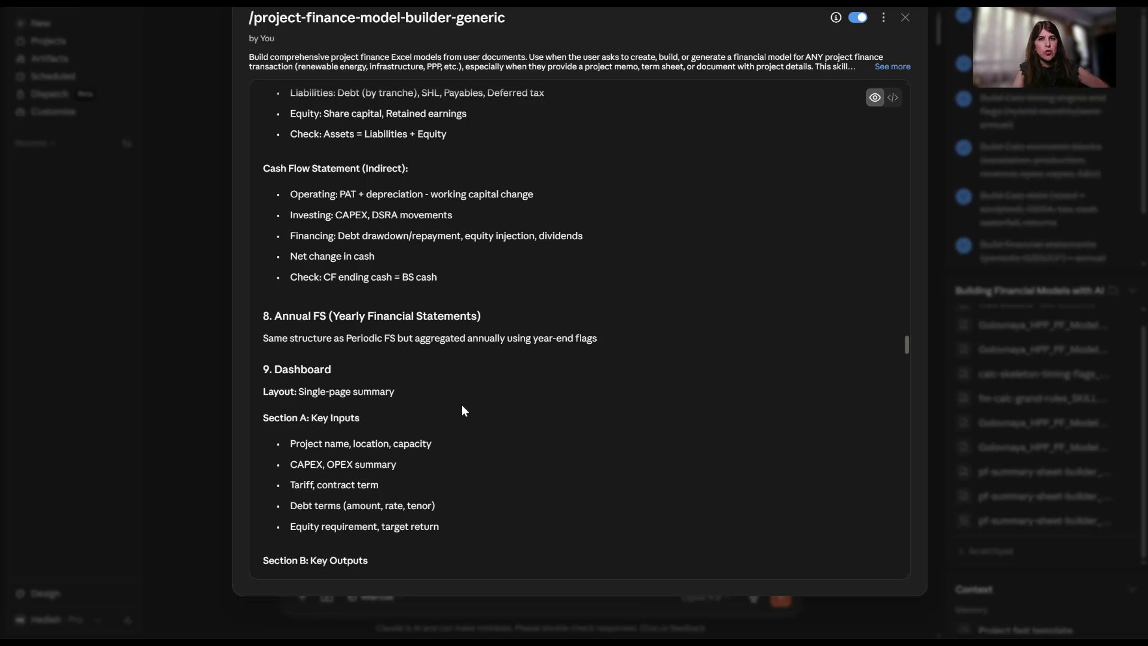
{"action": "scroll", "coordinate": [402, 402], "scroll_direction": "down", "scroll_amount": 6}
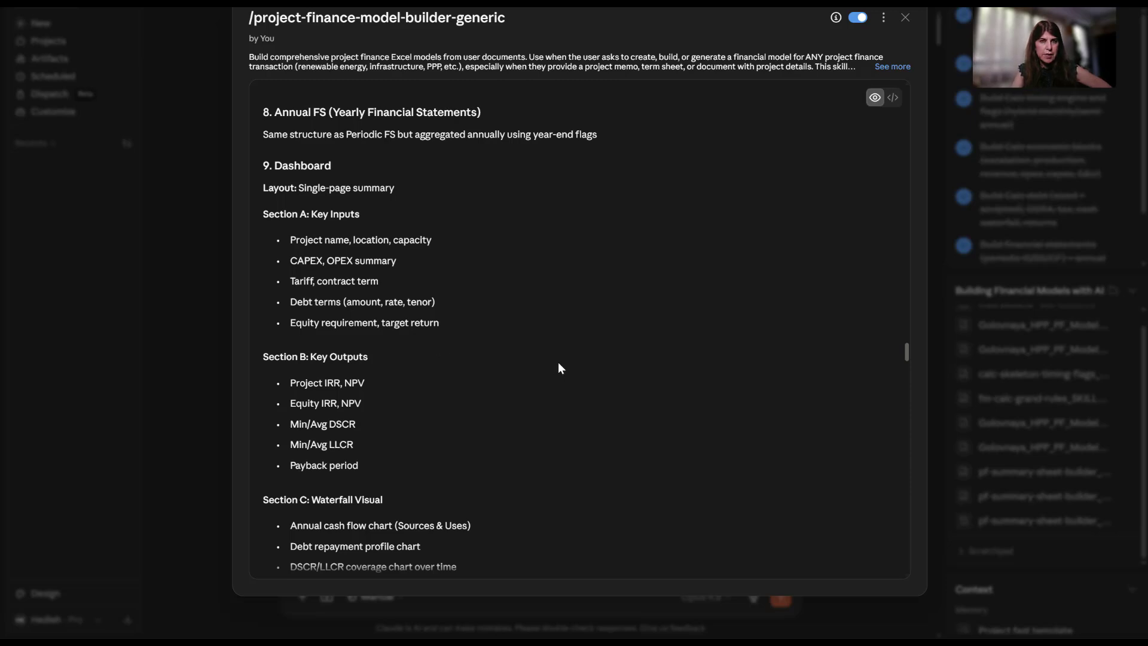
Step: Examine the Critical Modeling Standards on the F2 audit principle, color conventions, formula discipline and number formatting
{"action": "scroll", "coordinate": [464, 296], "scroll_direction": "down", "scroll_amount": 12}
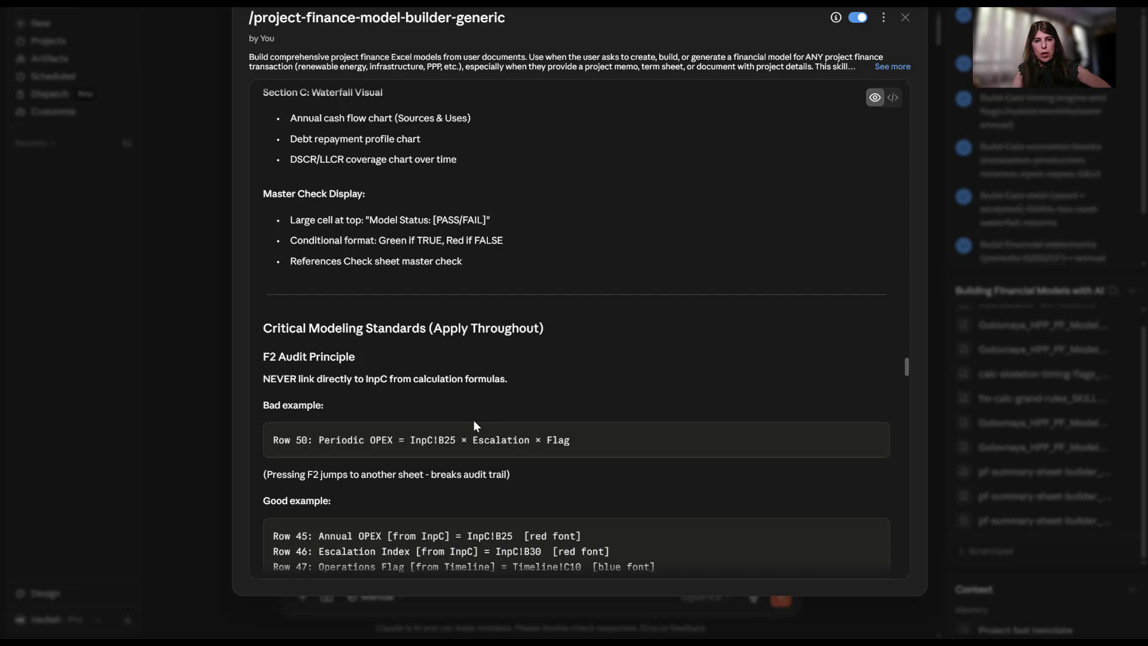
{"action": "scroll", "coordinate": [489, 421], "scroll_direction": "down", "scroll_amount": 6}
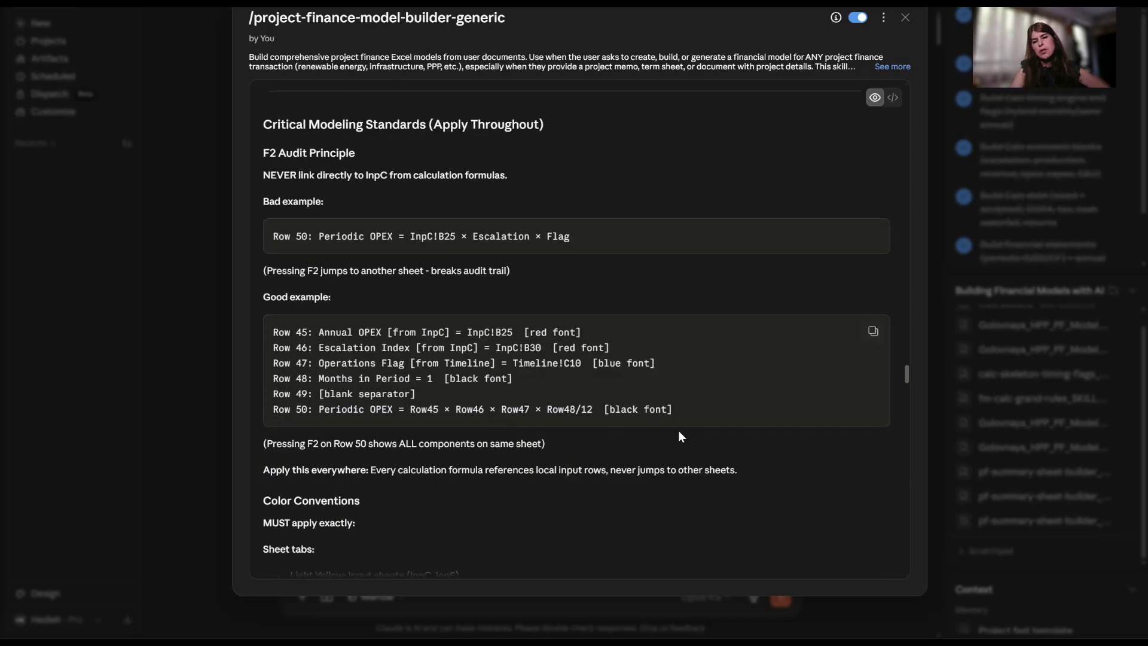
{"action": "scroll", "coordinate": [561, 407], "scroll_direction": "down", "scroll_amount": 10}
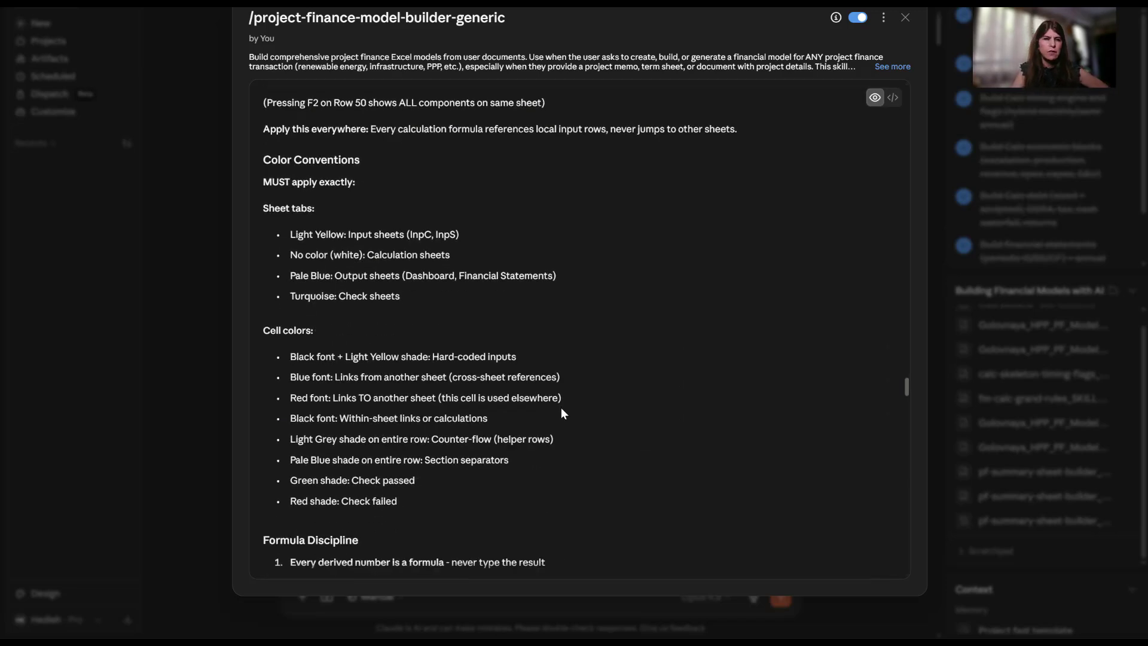
{"action": "scroll", "coordinate": [561, 414], "scroll_direction": "down", "scroll_amount": 2}
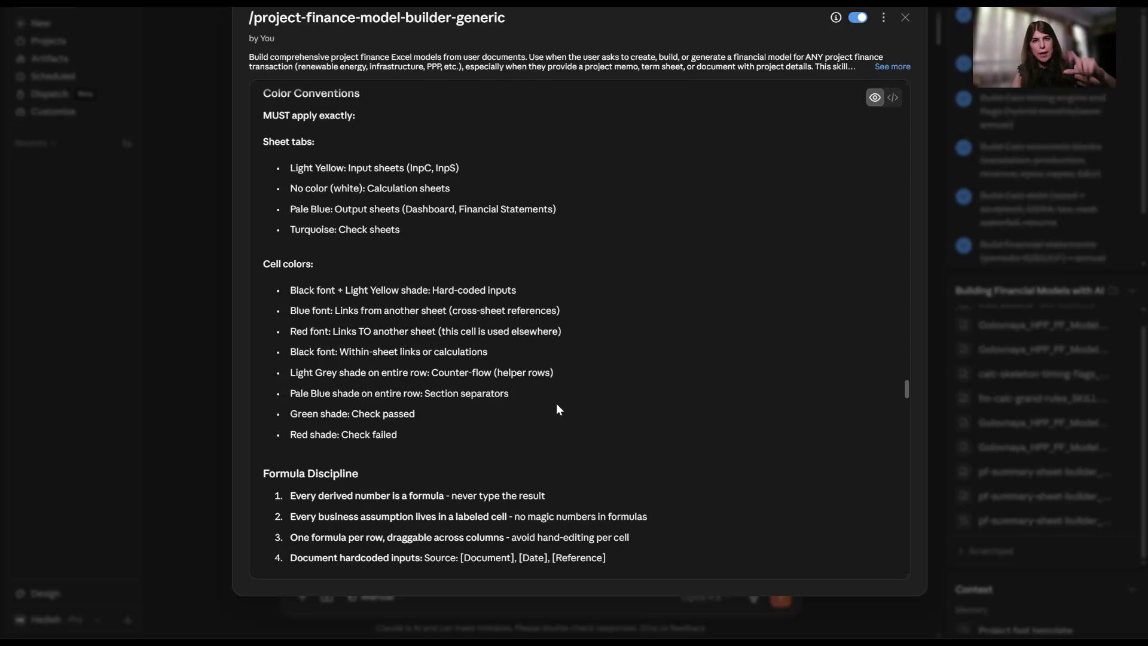
{"action": "scroll", "coordinate": [554, 390], "scroll_direction": "down", "scroll_amount": 6}
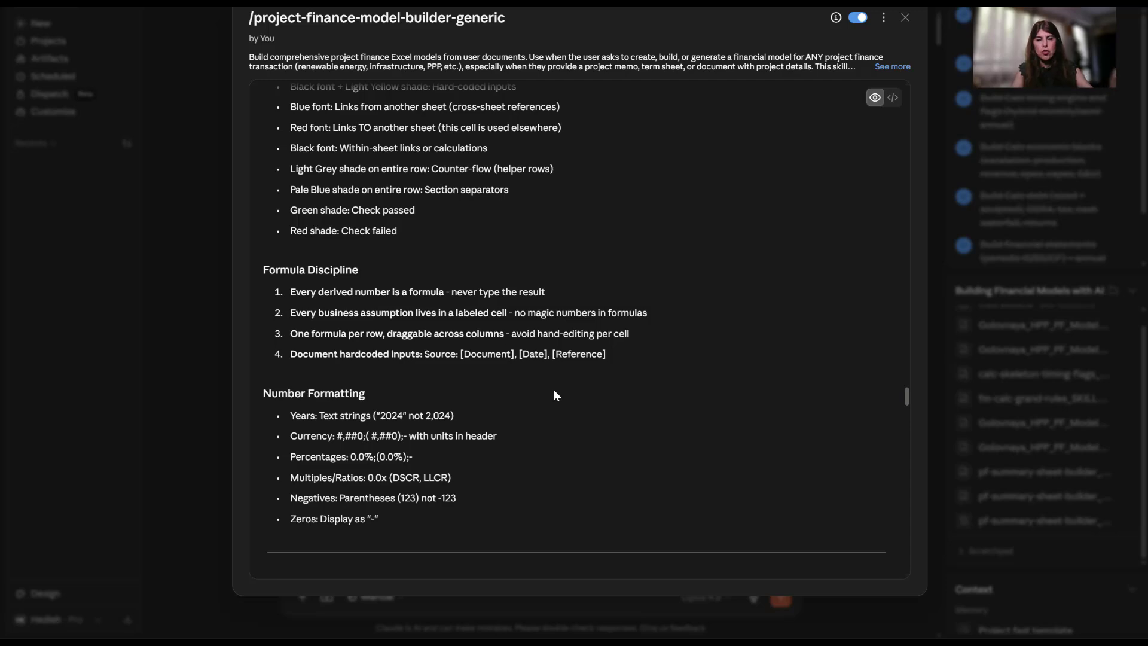
Step: Skim the Multi-Currency Implementation and debt sizing sections of the model builder skill, and close its description
{"action": "scroll", "coordinate": [539, 385], "scroll_direction": "down", "scroll_amount": 10}
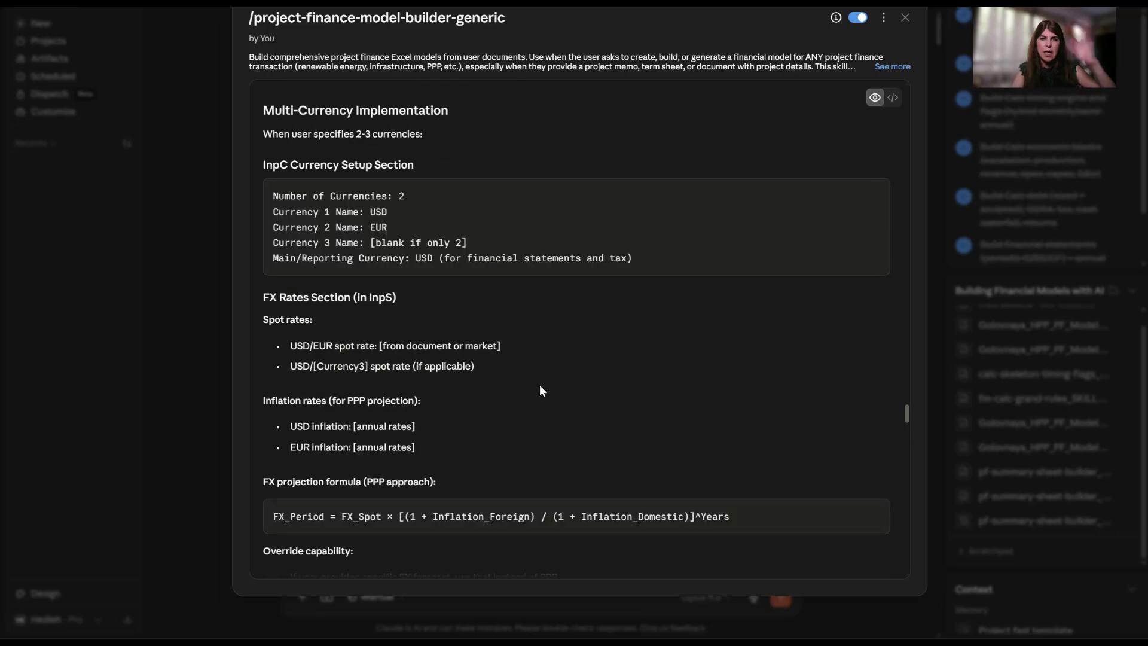
{"action": "scroll", "coordinate": [539, 385], "scroll_direction": "down", "scroll_amount": 18}
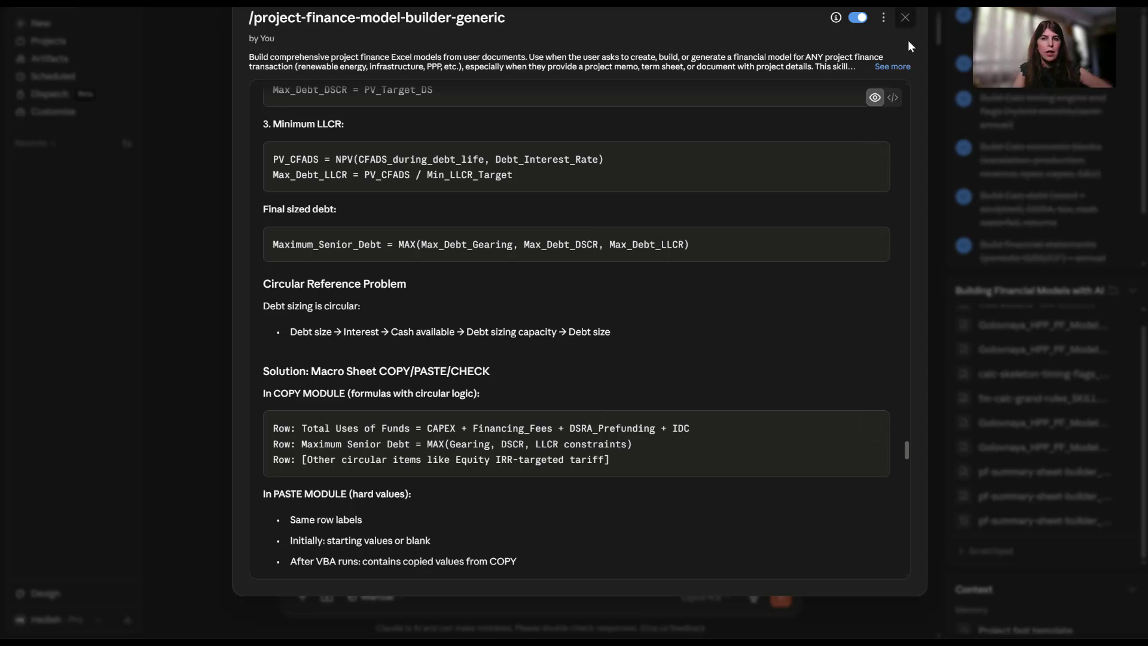
{"action": "left_click", "coordinate": [906, 19]}
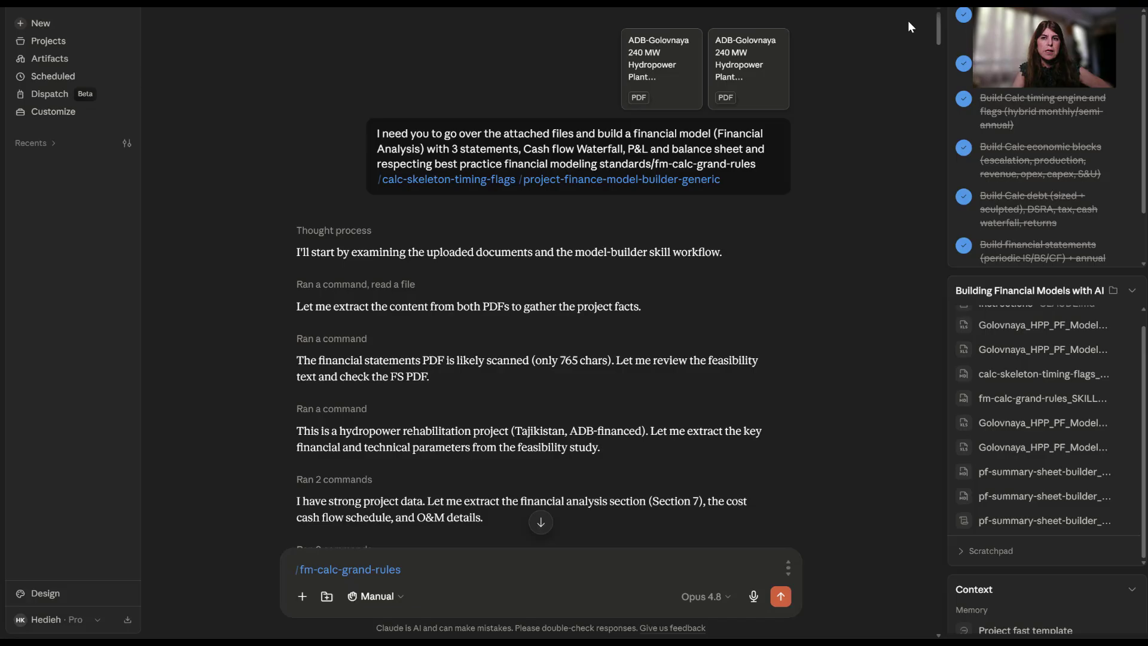
Step: Open the calc-skeleton-timing-flags skill and read from its purpose and column-role map through the timing inputs to the universal formulas
{"action": "left_click", "coordinate": [462, 191]}
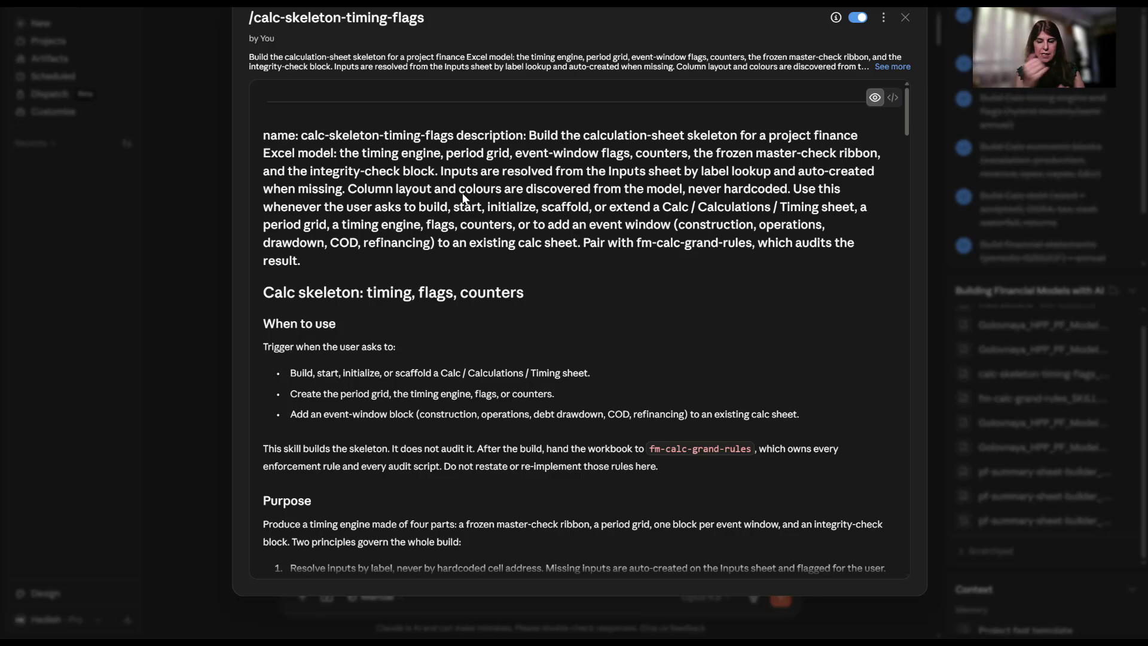
{"action": "scroll", "coordinate": [505, 348], "scroll_direction": "down", "scroll_amount": 5}
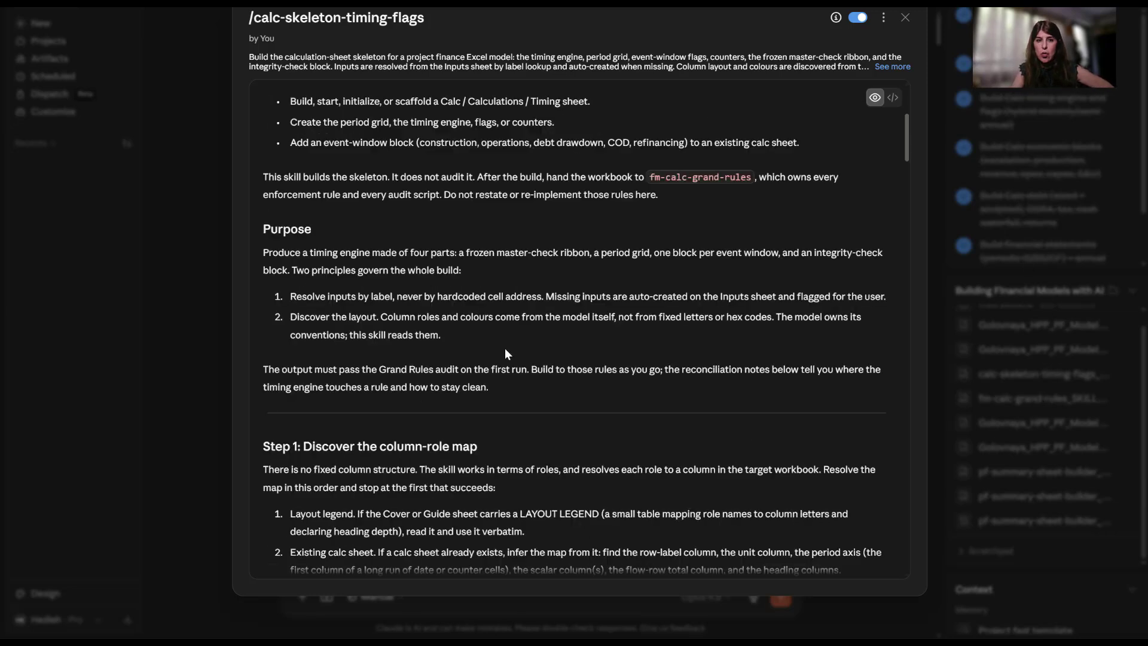
{"action": "scroll", "coordinate": [491, 402], "scroll_direction": "down", "scroll_amount": 7}
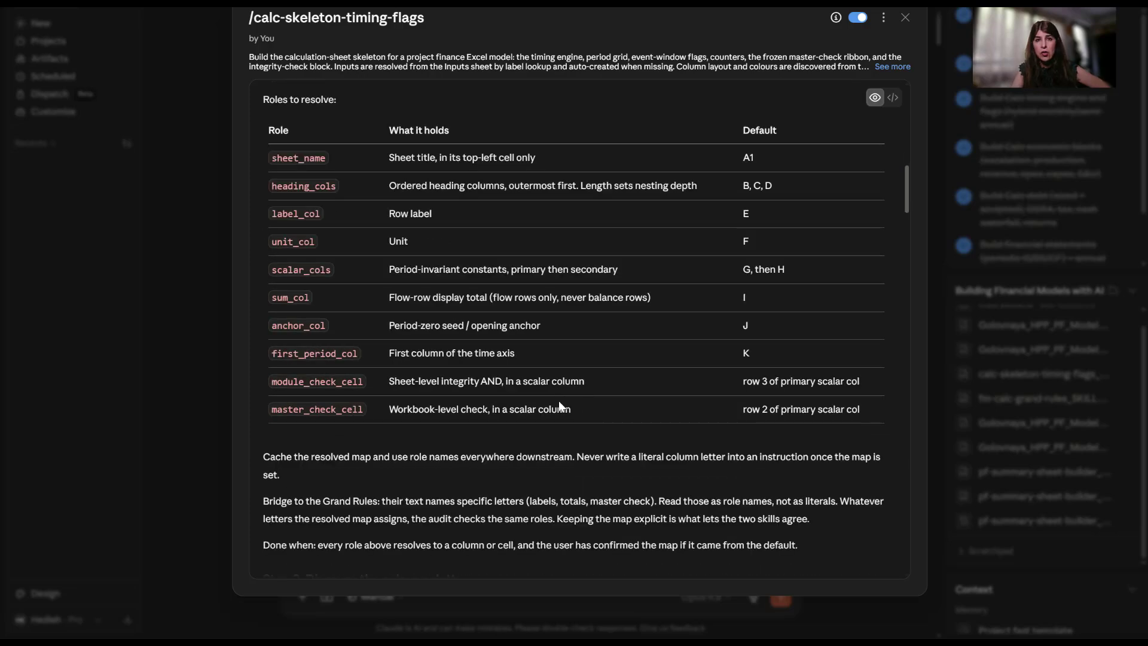
{"action": "scroll", "coordinate": [559, 401], "scroll_direction": "down", "scroll_amount": 15}
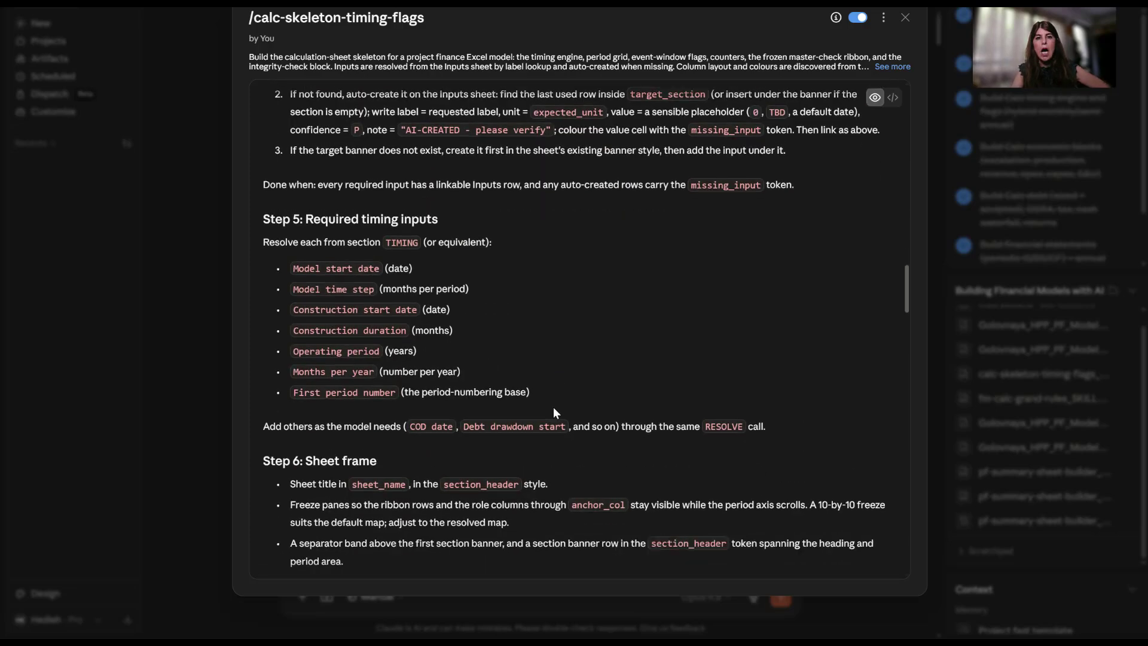
{"action": "scroll", "coordinate": [553, 406], "scroll_direction": "down", "scroll_amount": 15}
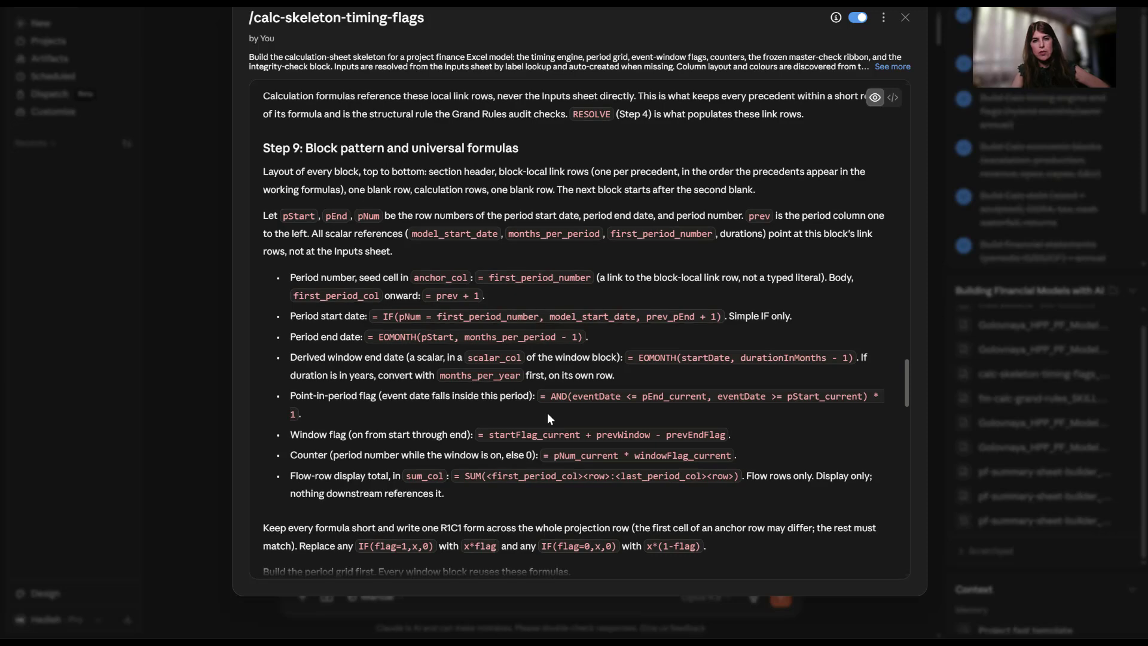
Step: Read the timing skill's master-check ribbon, done-when conditions and Grand Rules hand-off, and close the skill
{"action": "scroll", "coordinate": [548, 414], "scroll_direction": "down", "scroll_amount": 3}
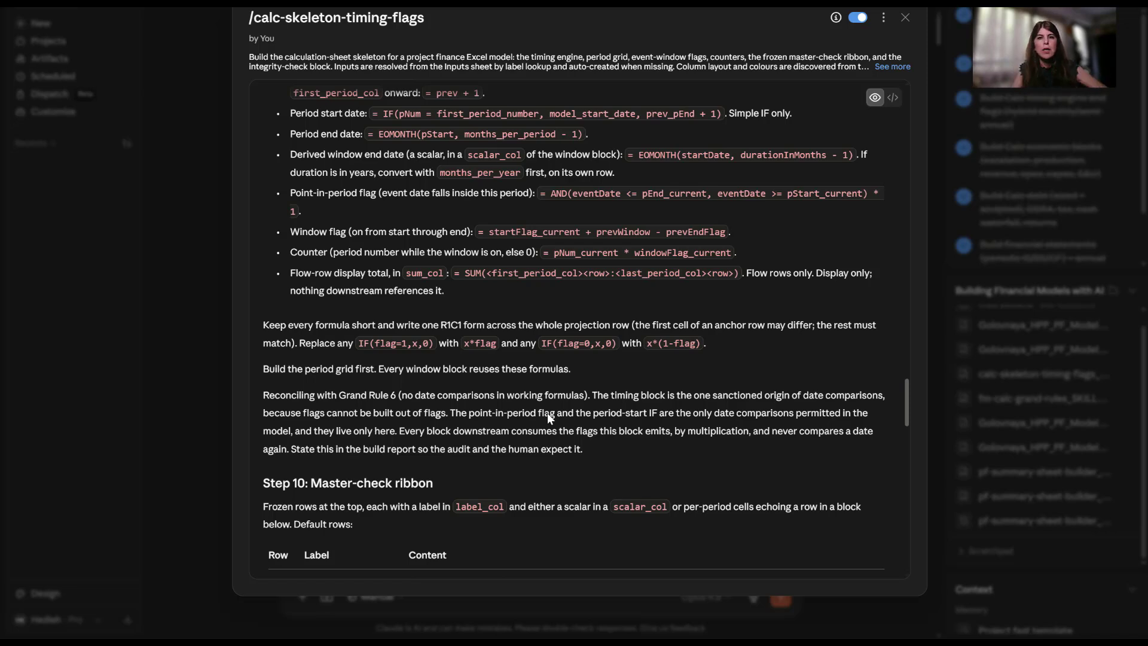
{"action": "scroll", "coordinate": [573, 289], "scroll_direction": "down", "scroll_amount": 8}
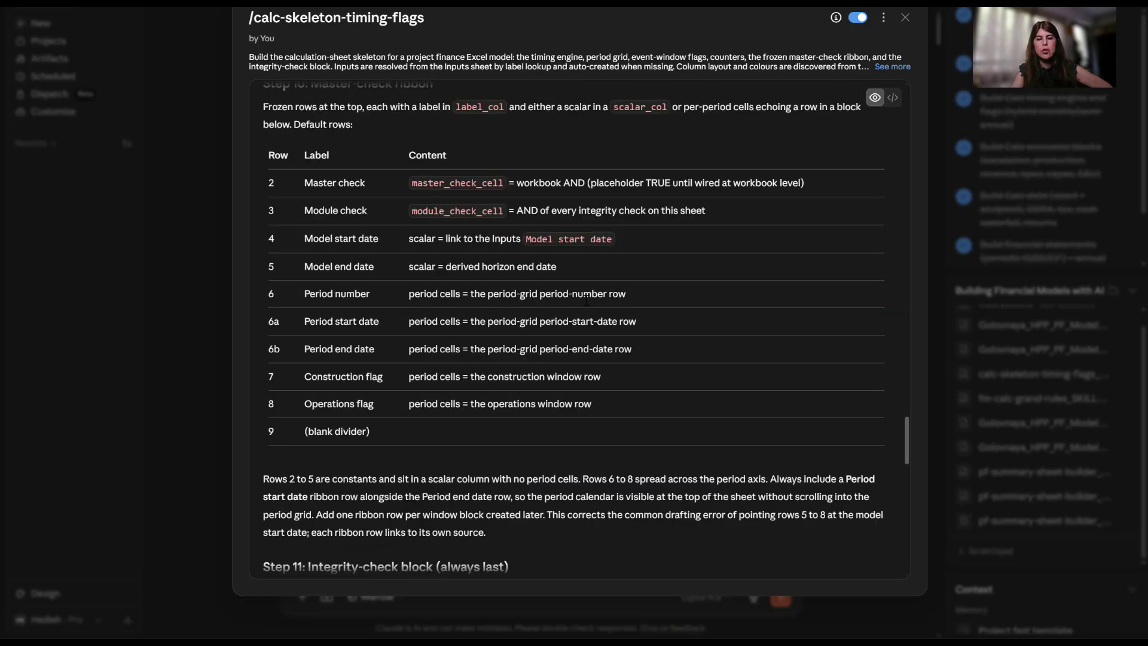
{"action": "scroll", "coordinate": [606, 377], "scroll_direction": "down", "scroll_amount": 13}
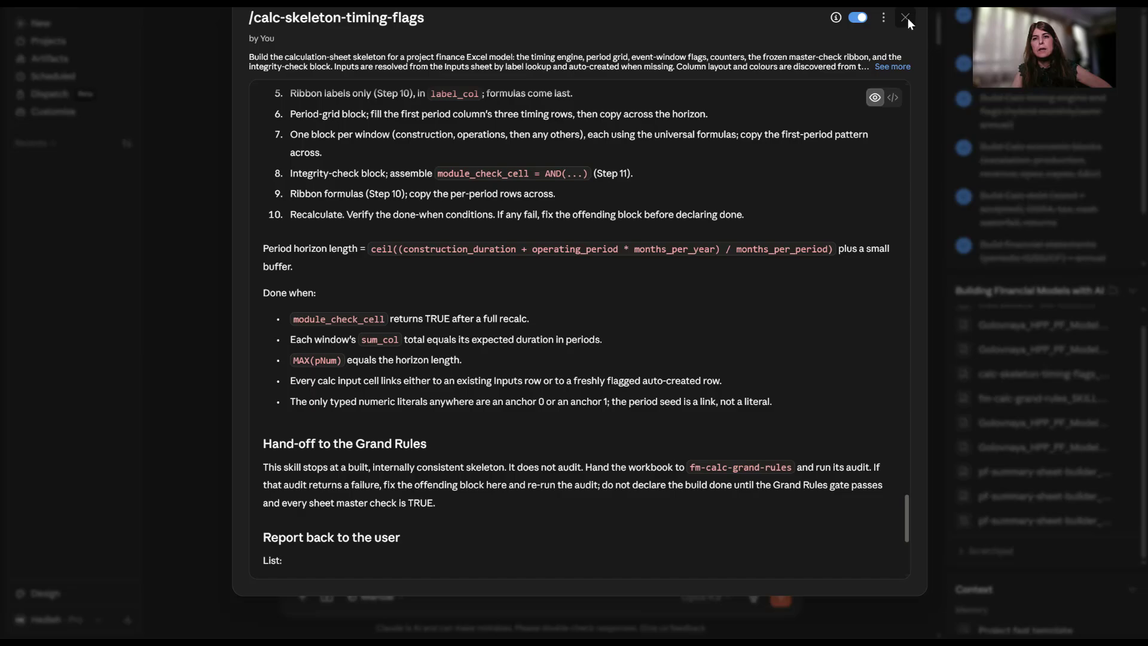
{"action": "left_click", "coordinate": [906, 18]}
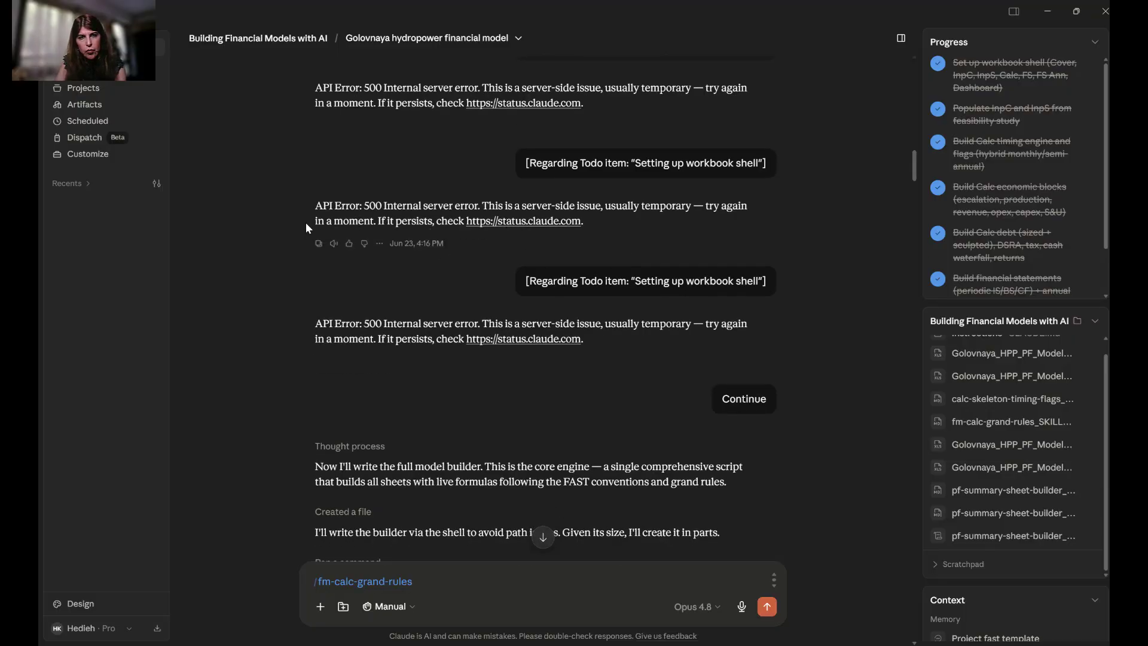
Step: Review the conversation from the API errors through the Continue prompt to Claude's model-building stages
{"action": "scroll", "coordinate": [640, 323], "scroll_direction": "down", "scroll_amount": 1}
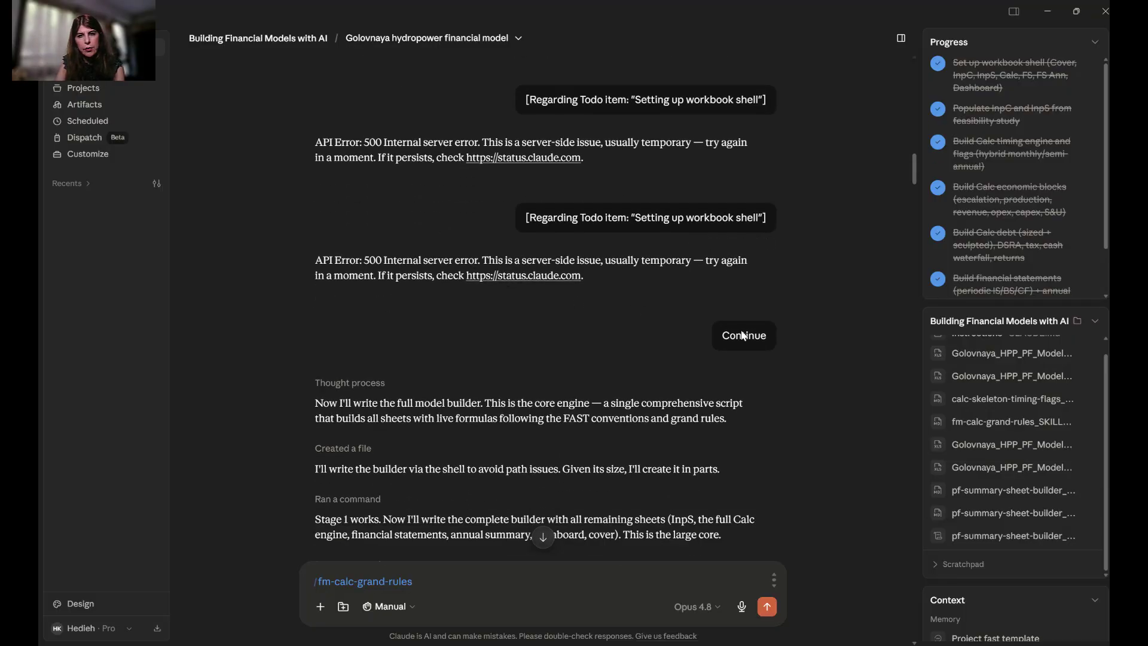
{"action": "scroll", "coordinate": [603, 308], "scroll_direction": "down", "scroll_amount": 2}
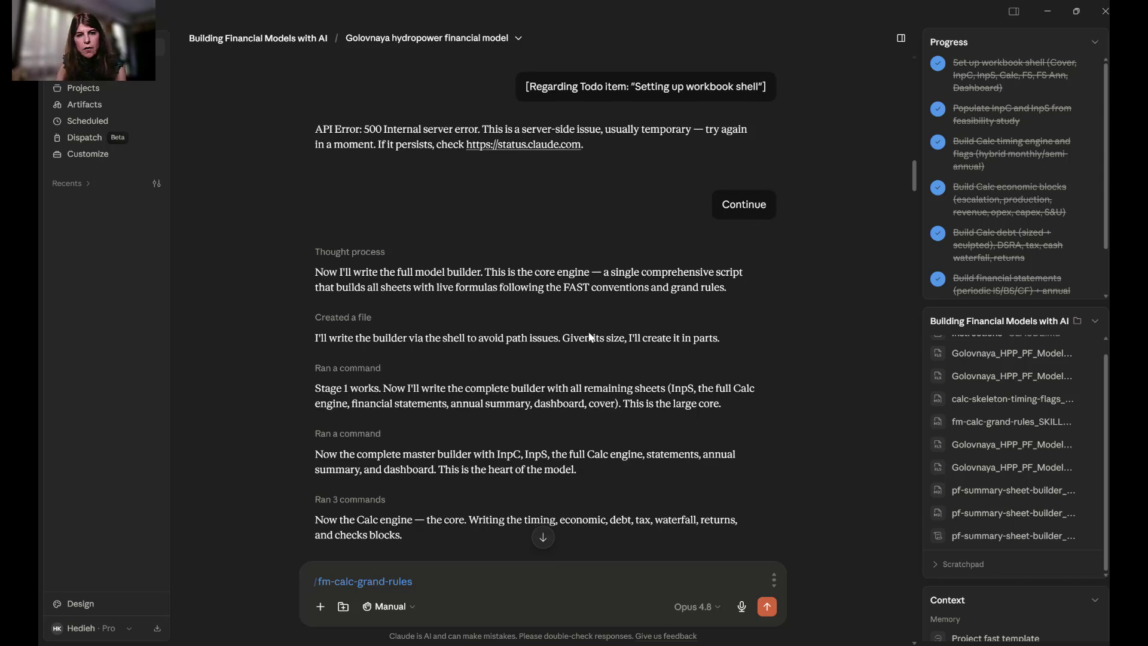
{"action": "scroll", "coordinate": [634, 298], "scroll_direction": "down", "scroll_amount": 1}
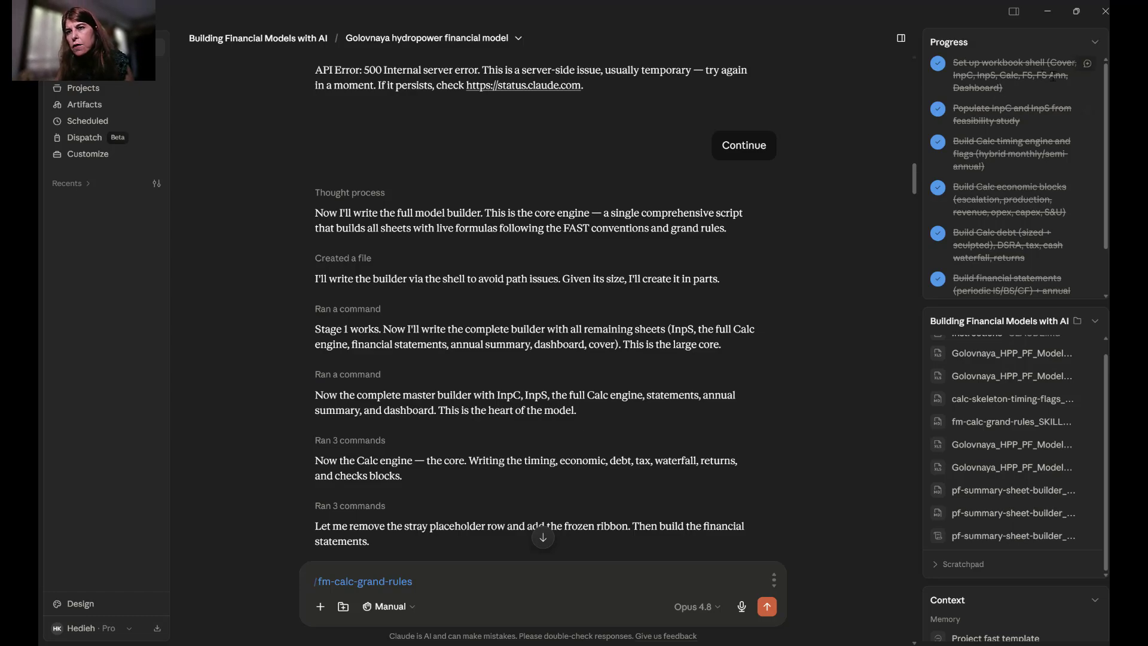
Step: Go through the Progress checklist from the workbook shell setup to the financial statements and annual summary
{"action": "scroll", "coordinate": [1009, 207], "scroll_direction": "down", "scroll_amount": 1}
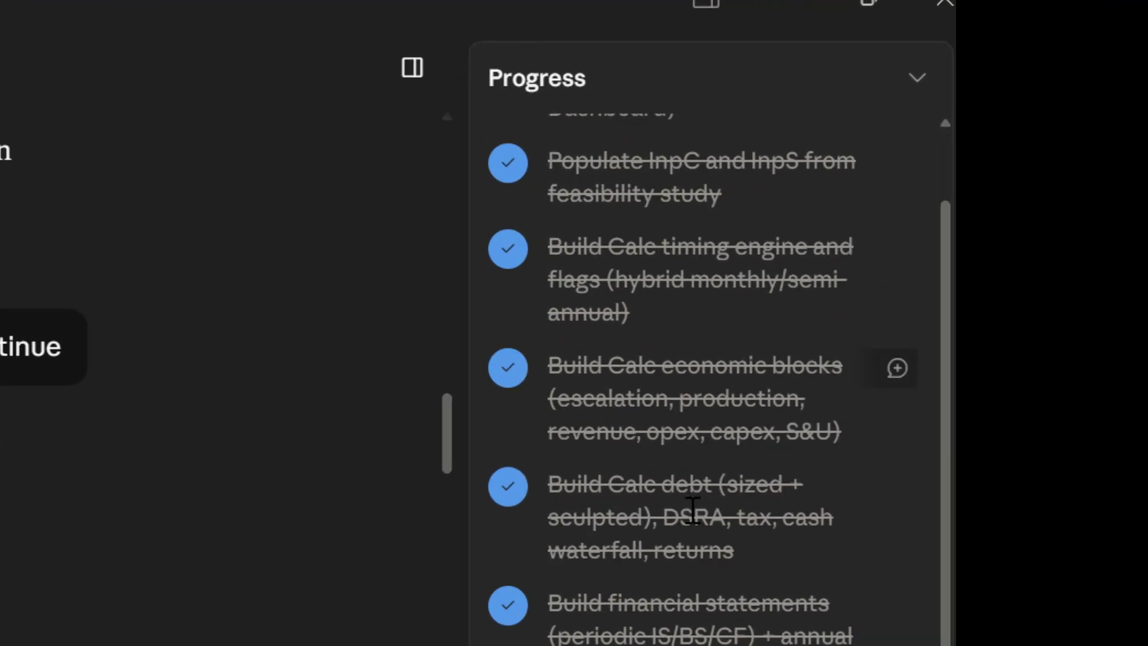
{"action": "scroll", "coordinate": [692, 510], "scroll_direction": "down", "scroll_amount": 1}
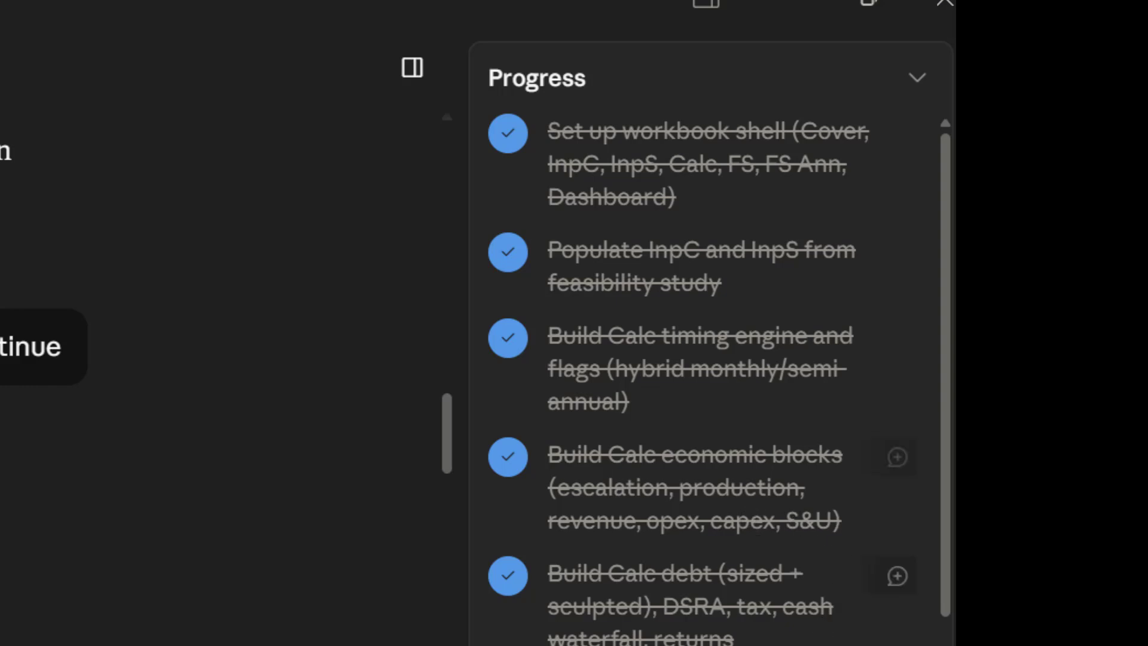
{"action": "scroll", "coordinate": [712, 571], "scroll_direction": "down", "scroll_amount": 3}
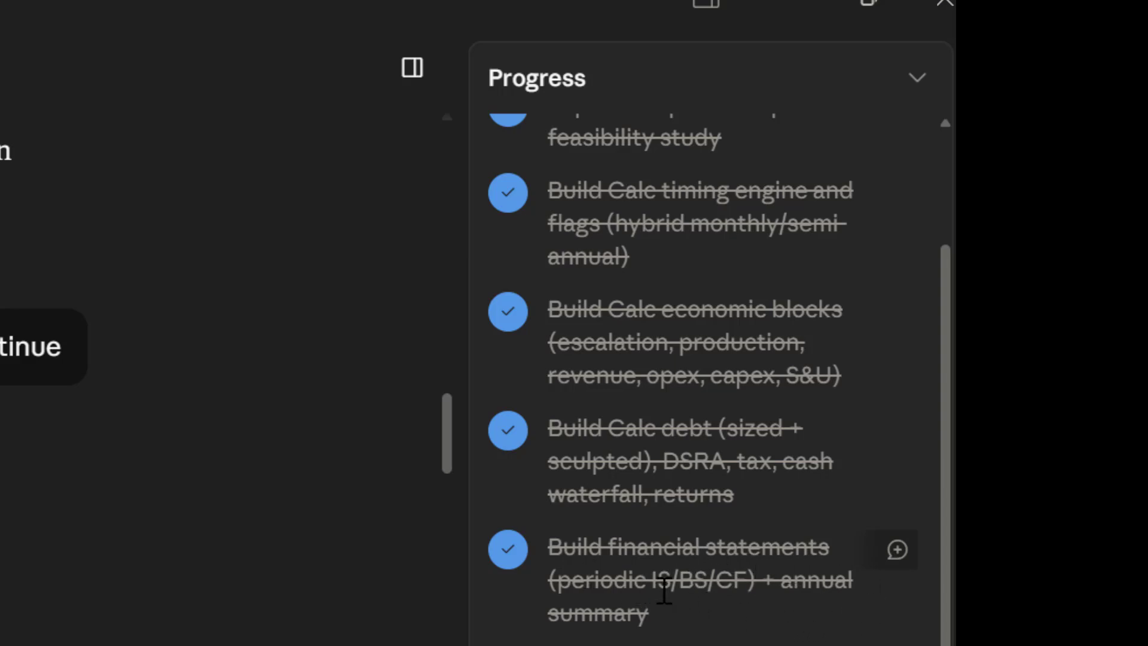
{"action": "scroll", "coordinate": [661, 592], "scroll_direction": "down", "scroll_amount": 3}
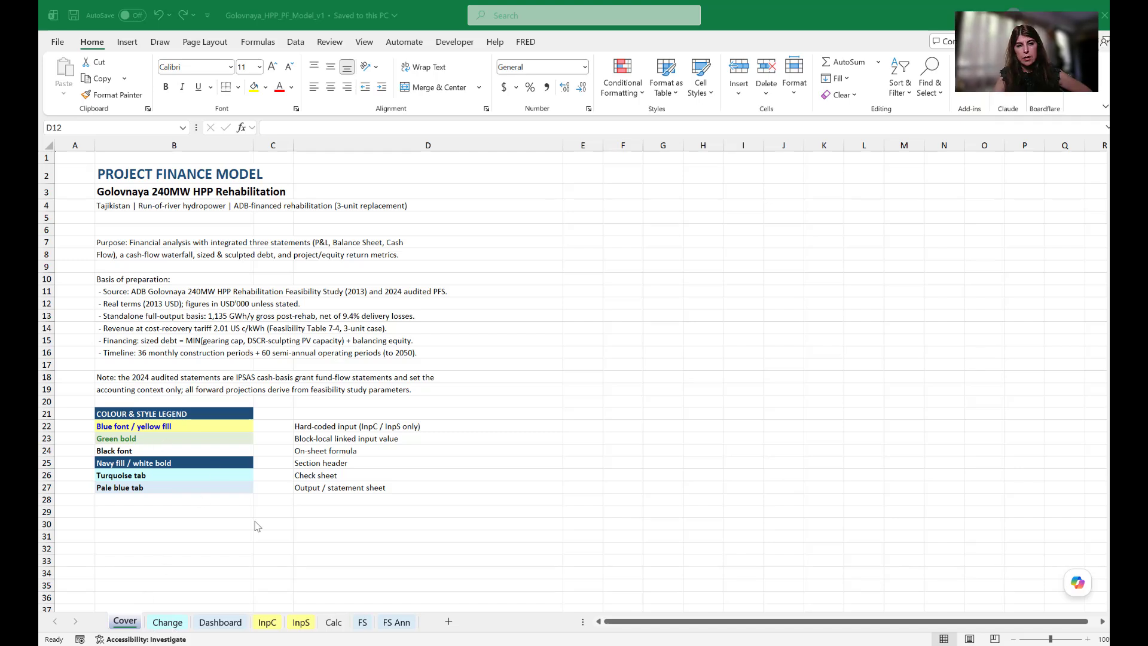
Step: In the Golovnaya_HPP_PF_Model_v1 Excel workbook, inspect the Change sheet and the Dashboard's key inputs, key outputs and charts
{"action": "left_click", "coordinate": [182, 622]}
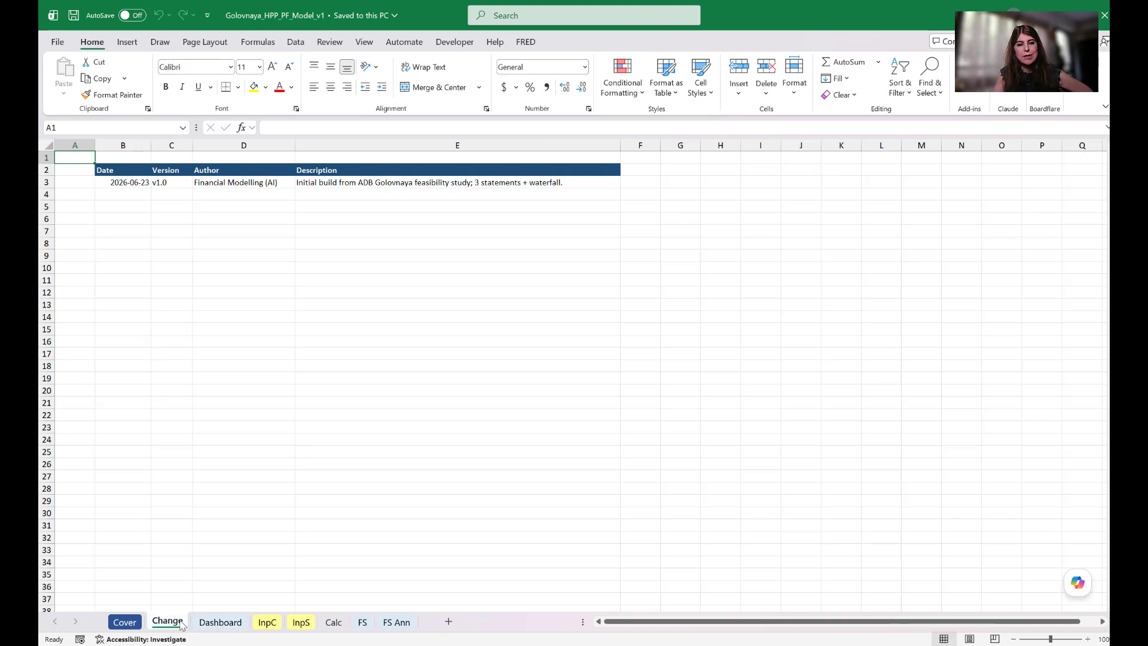
{"action": "left_click", "coordinate": [221, 622]}
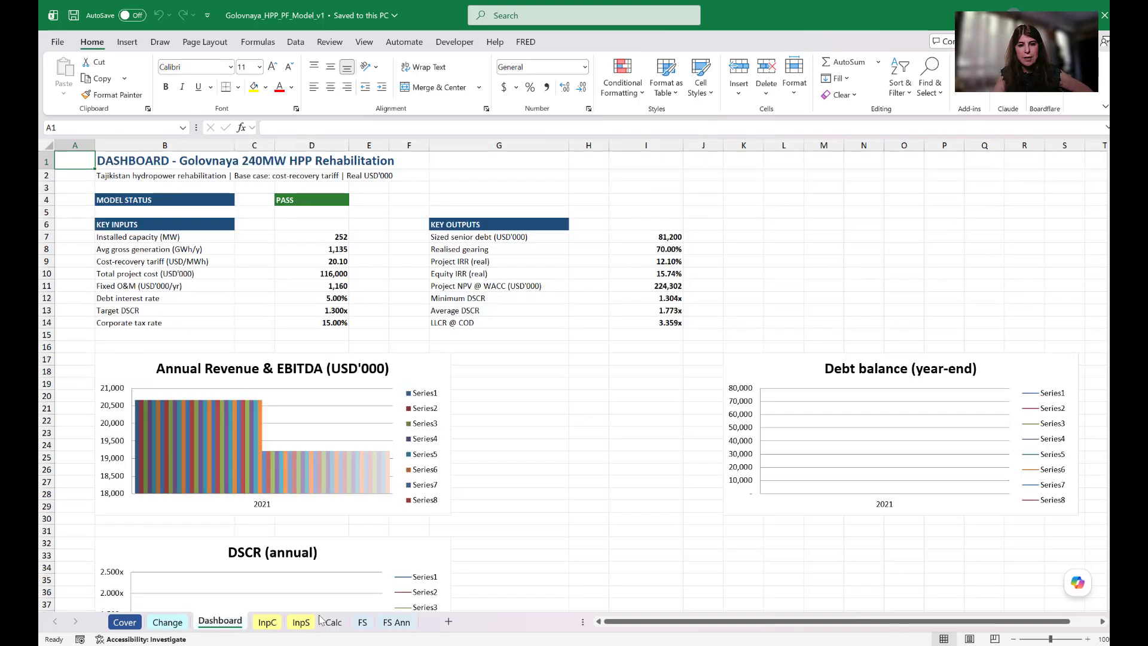
{"action": "scroll", "coordinate": [547, 361], "scroll_direction": "down", "scroll_amount": 8}
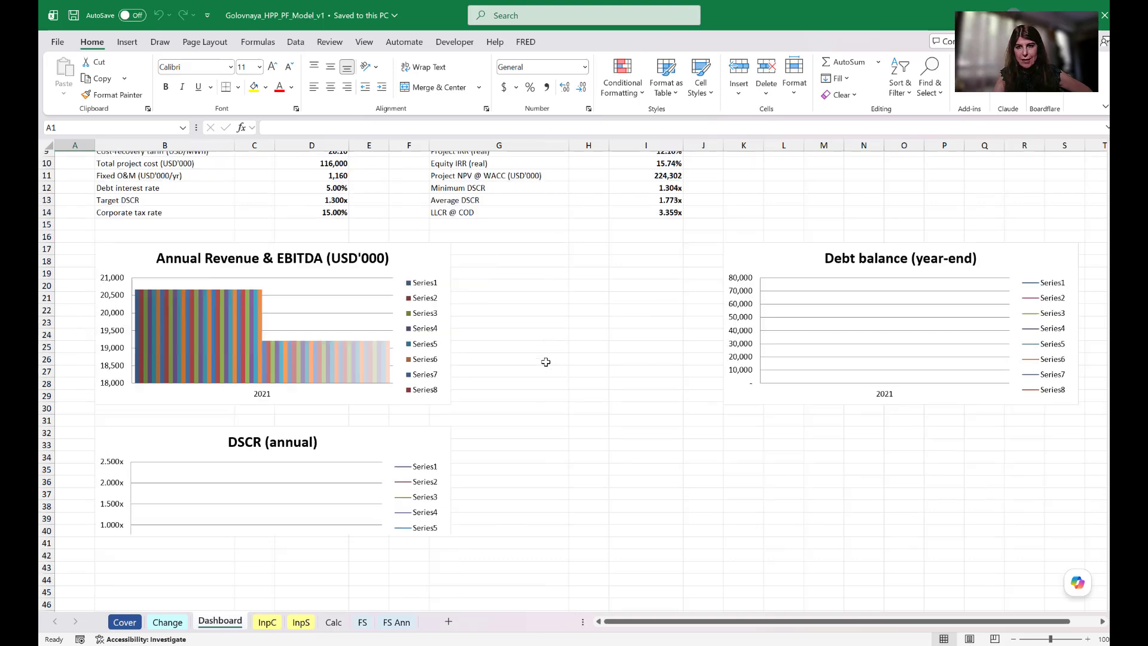
{"action": "scroll", "coordinate": [545, 361], "scroll_direction": "up", "scroll_amount": 8}
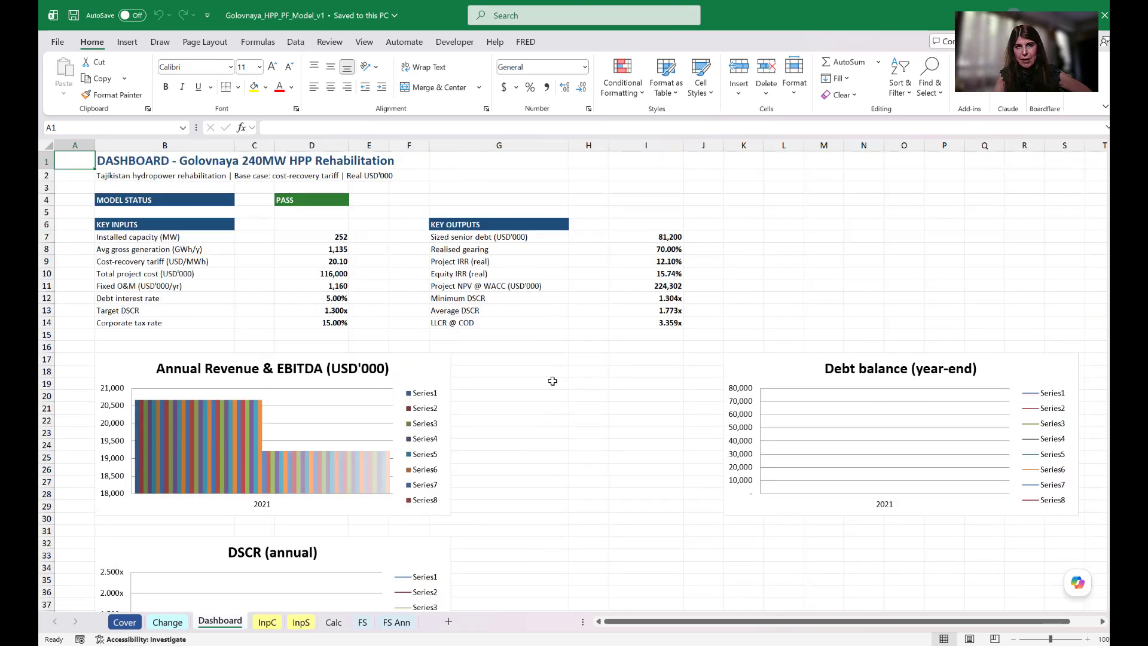
Step: On the InpC sheet, review the source notes for the timing, technical and cost-recovery tariff inputs
{"action": "left_click", "coordinate": [270, 623]}
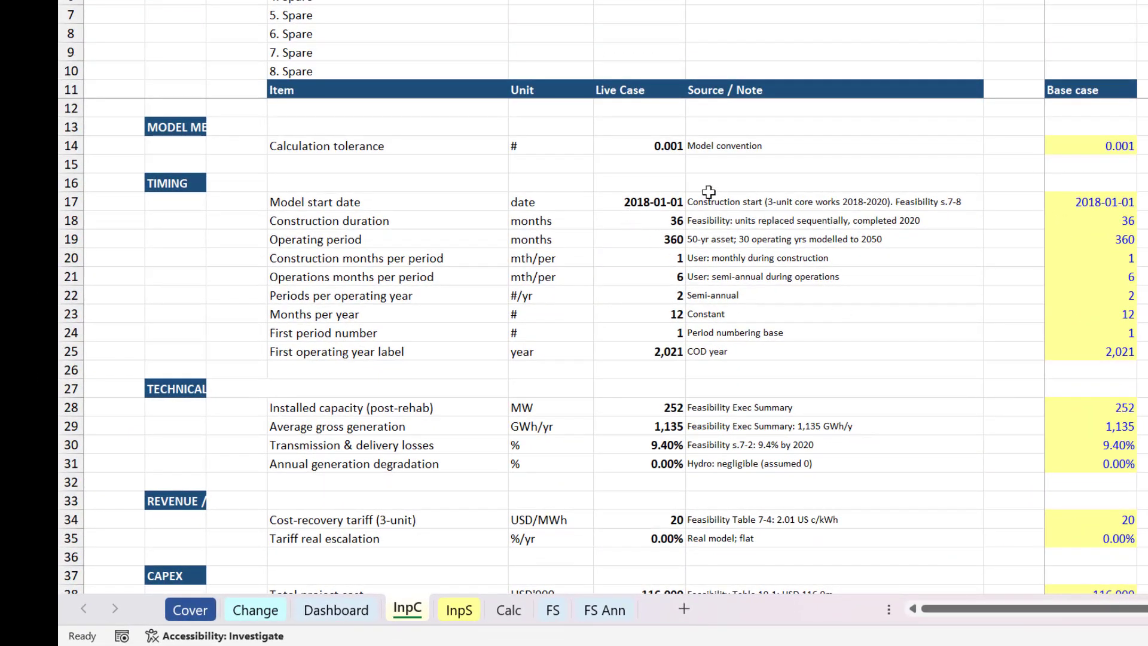
{"action": "left_click", "coordinate": [772, 205]}
{"action": "left_click", "coordinate": [740, 313]}
{"action": "left_click", "coordinate": [746, 403]}
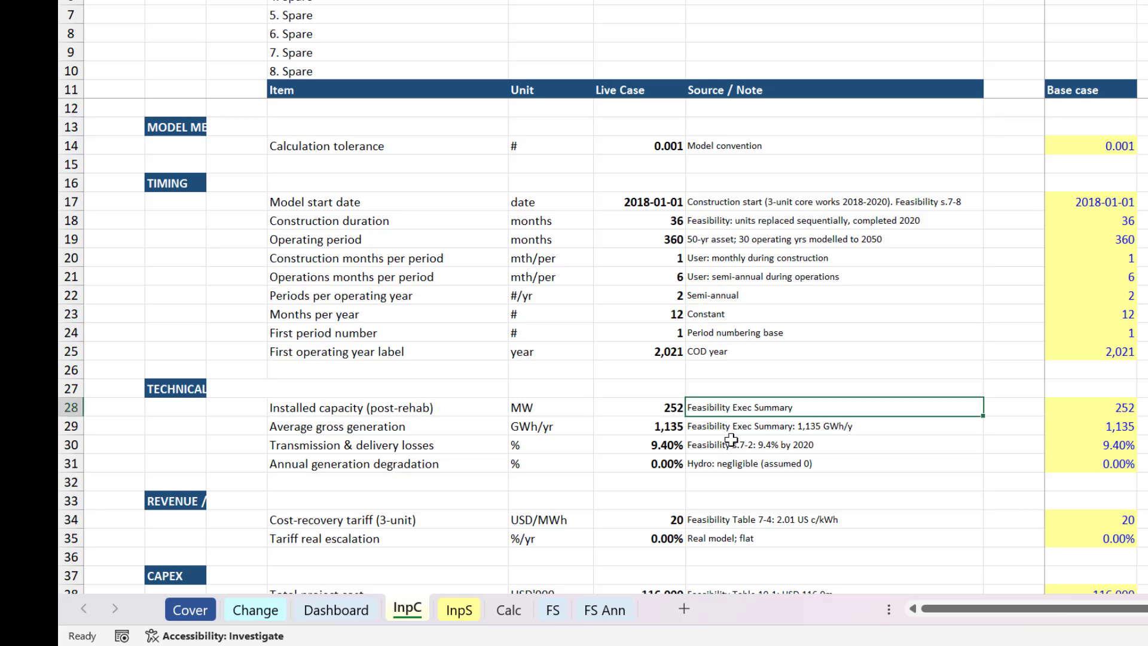
{"action": "left_click", "coordinate": [742, 445]}
{"action": "scroll", "coordinate": [763, 403], "scroll_direction": "down", "scroll_amount": 3}
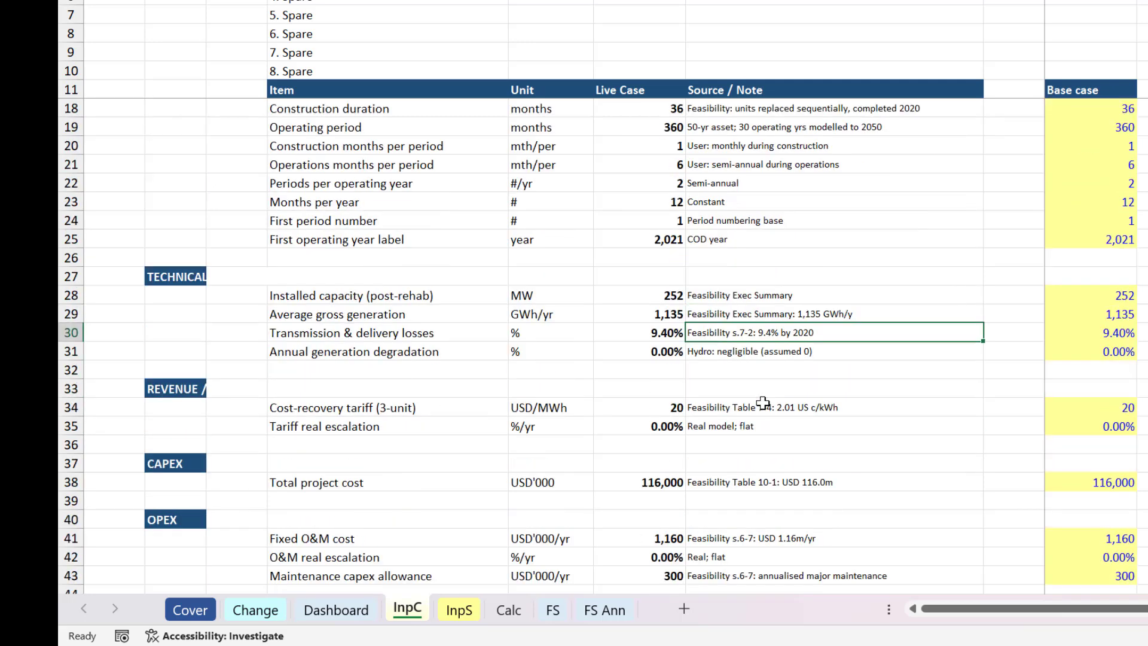
{"action": "left_click", "coordinate": [762, 350]}
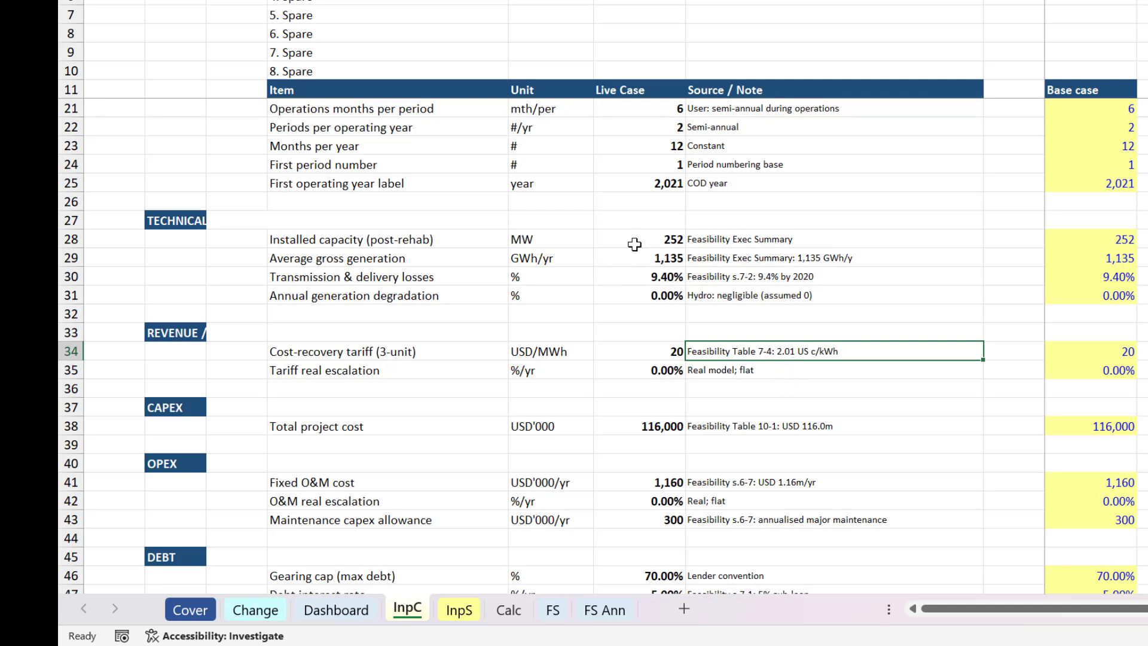
Step: Review the InpC capex, opex, debt and tax inputs and select the whole Source / Note column
{"action": "scroll", "coordinate": [745, 281], "scroll_direction": "down", "scroll_amount": 2}
{"action": "scroll", "coordinate": [745, 281], "scroll_direction": "down", "scroll_amount": 2}
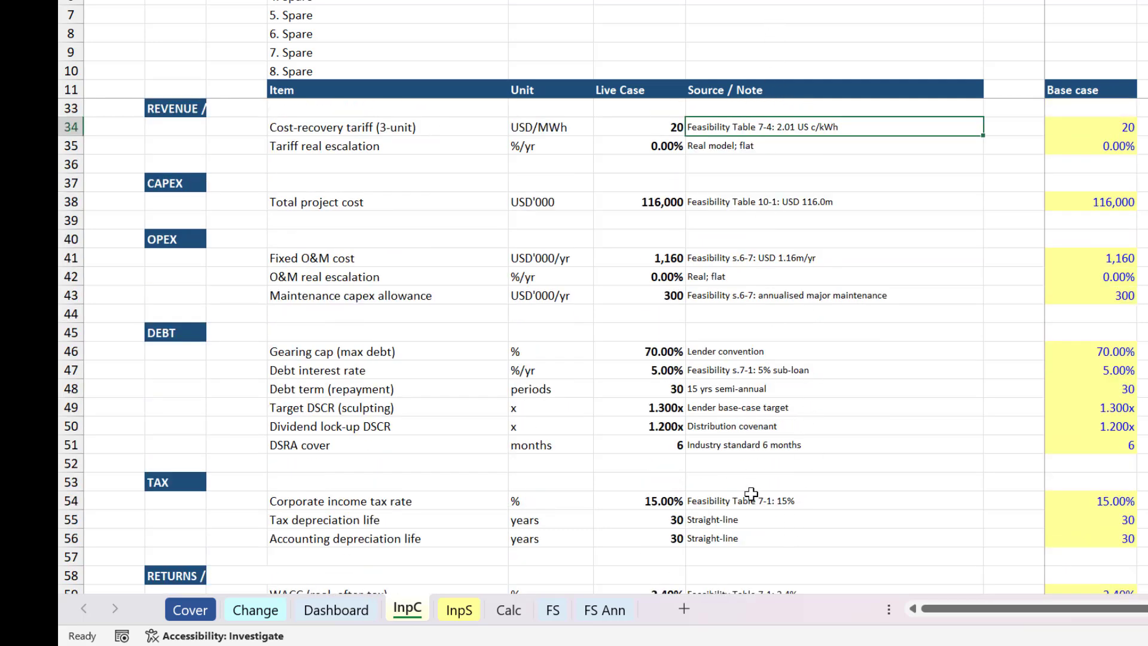
{"action": "key", "text": "ctrl+space"}
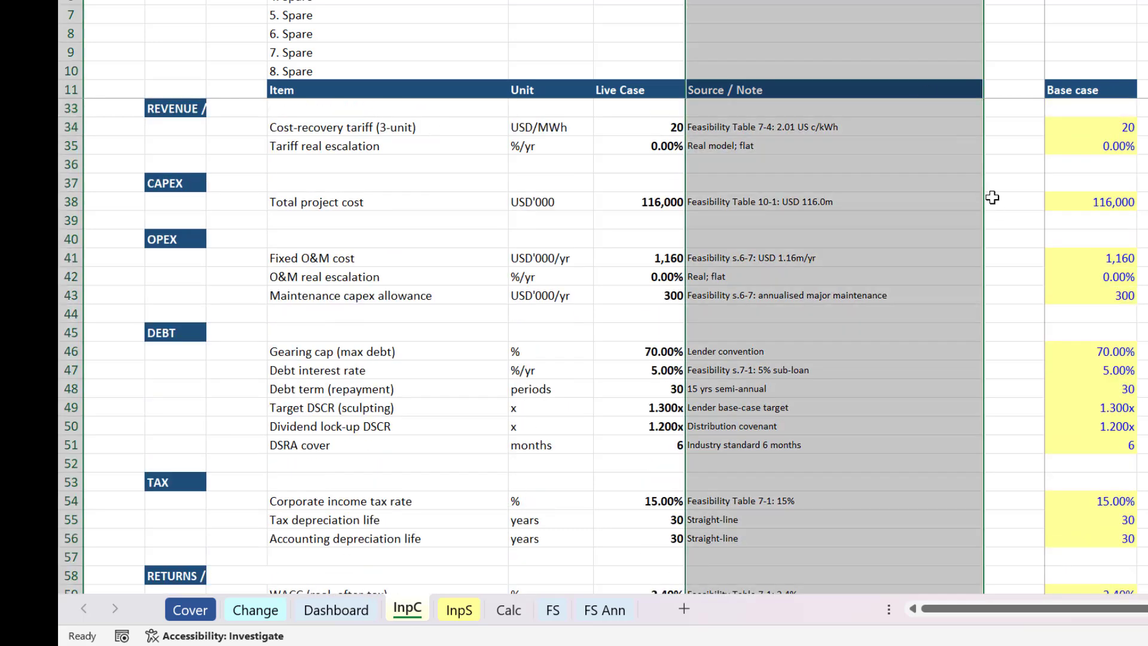
{"action": "scroll", "coordinate": [884, 265], "scroll_direction": "up", "scroll_amount": 7}
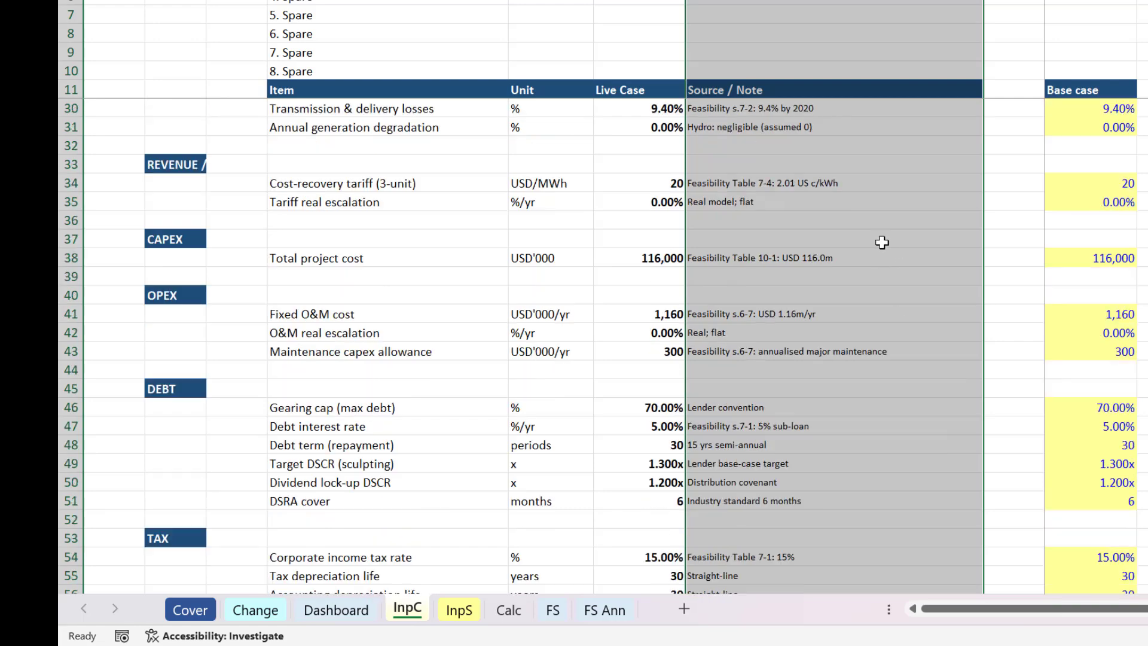
Step: Inspect the INDEX formula behind the model start date's Live Case value, leaving it unedited
{"action": "left_click", "coordinate": [653, 202]}
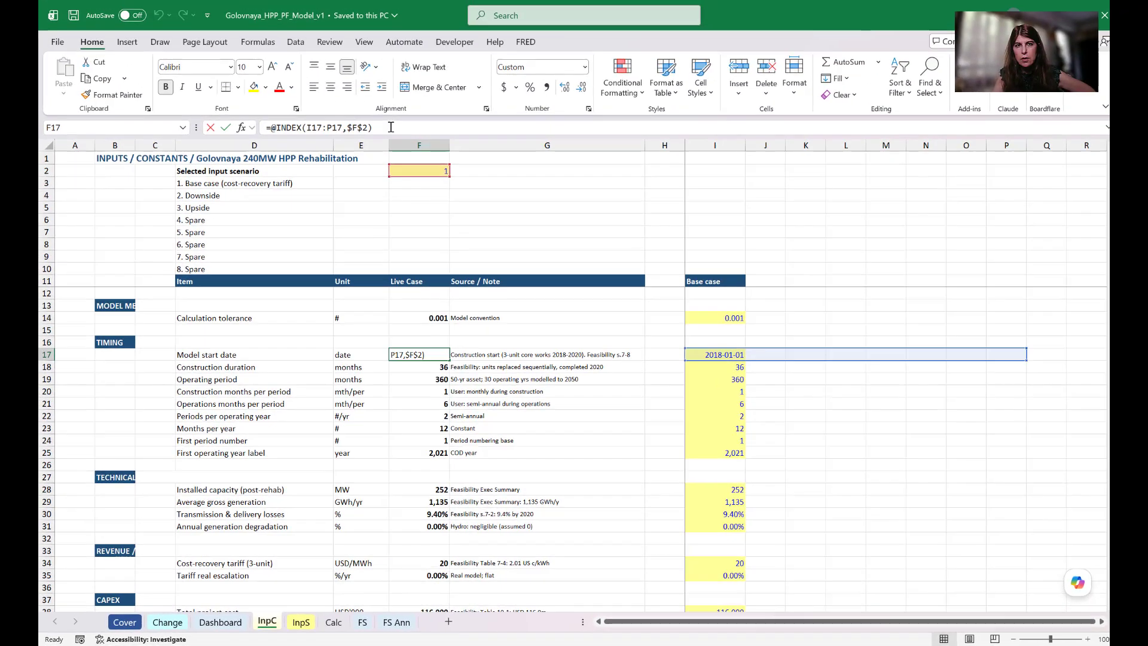
{"action": "left_click", "coordinate": [480, 13]}
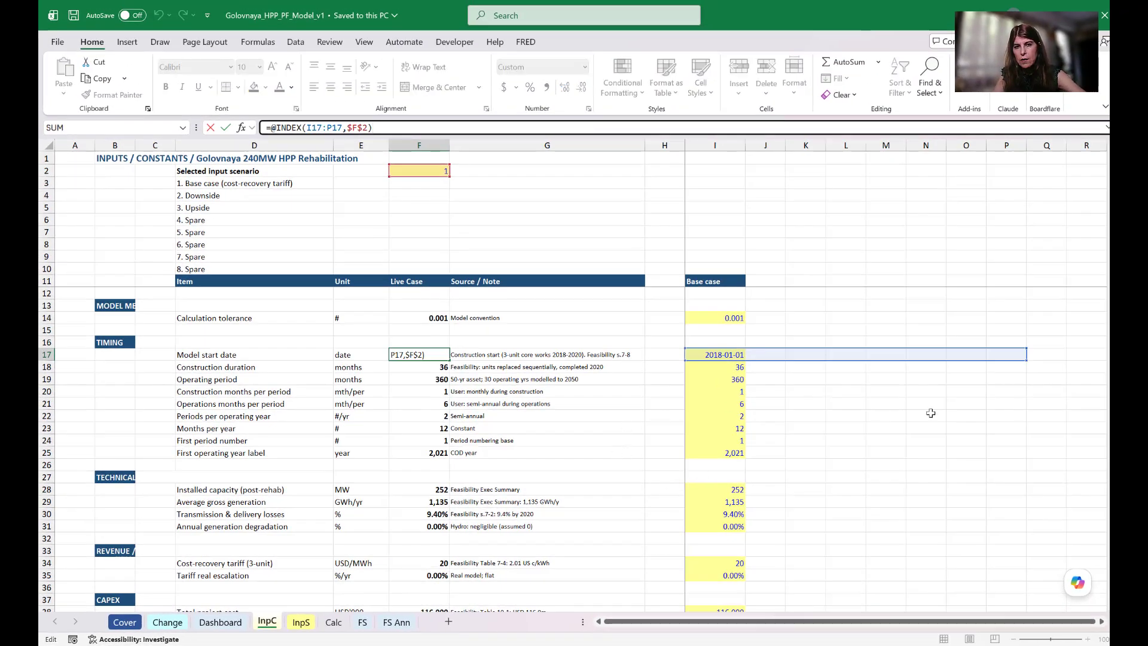
{"action": "key", "text": "Escape"}
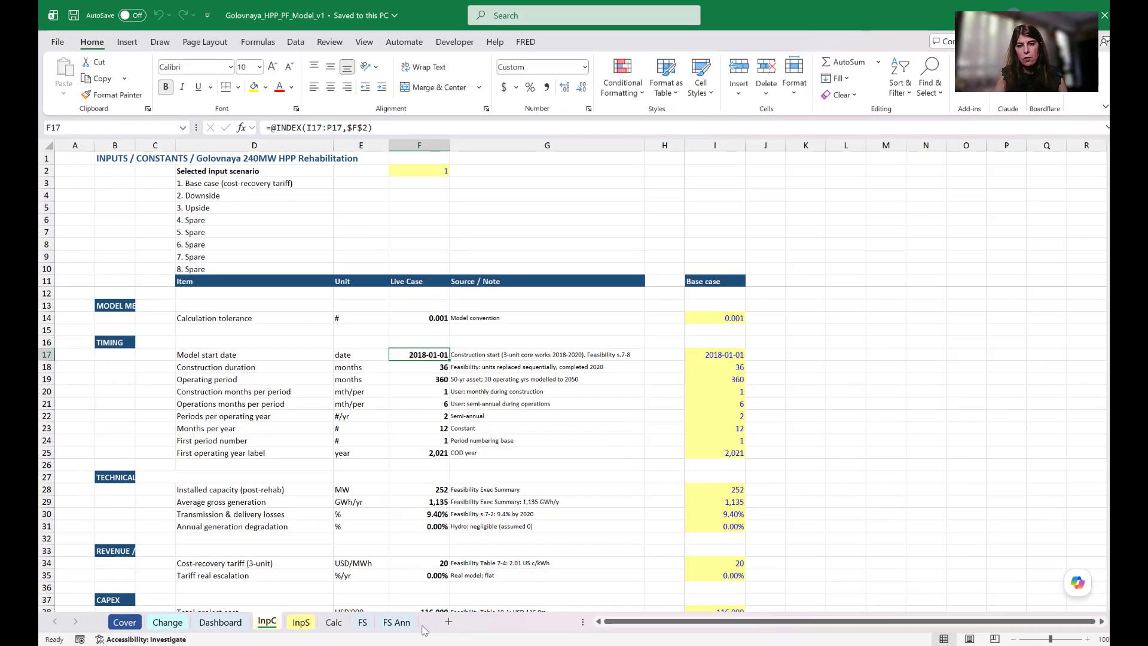
Step: Examine the CAPEX disbursement profile row on the InpS time-series sheet and compare the sheet with InpC
{"action": "left_click", "coordinate": [301, 623]}
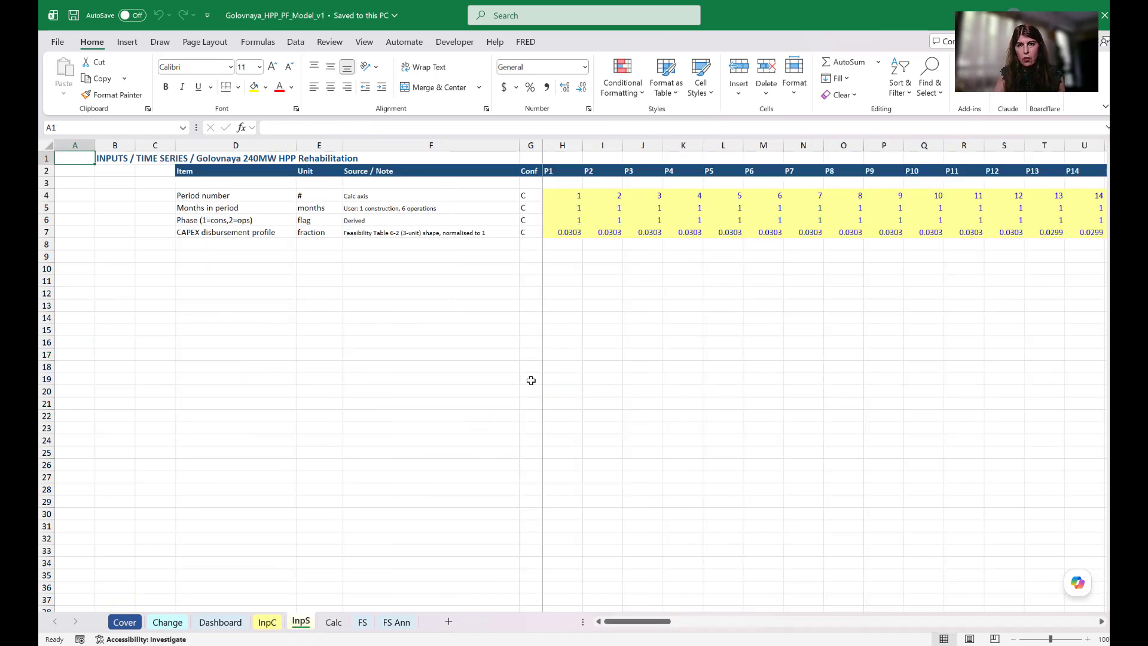
{"action": "left_click", "coordinate": [46, 232]}
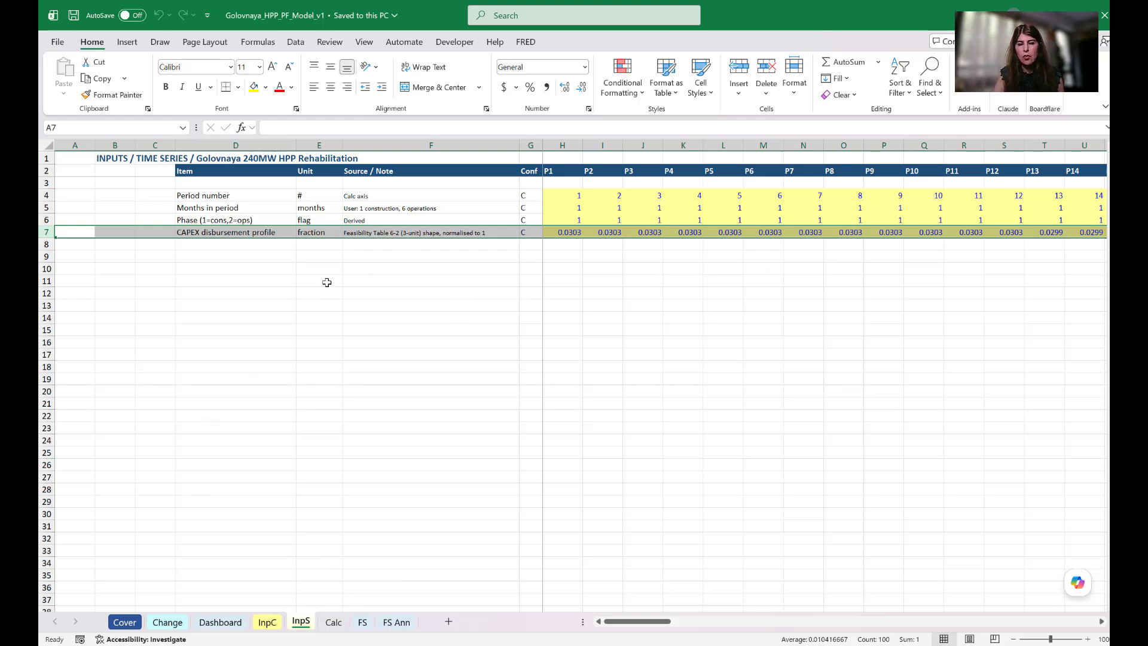
{"action": "left_click", "coordinate": [267, 623]}
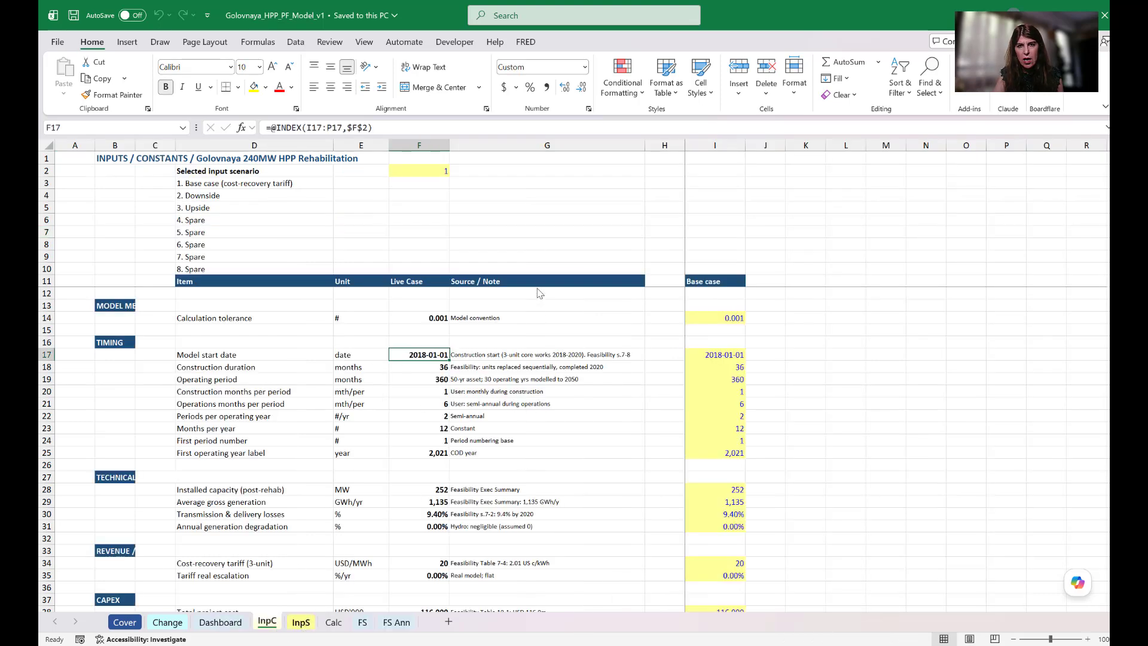
{"action": "left_click", "coordinate": [301, 623]}
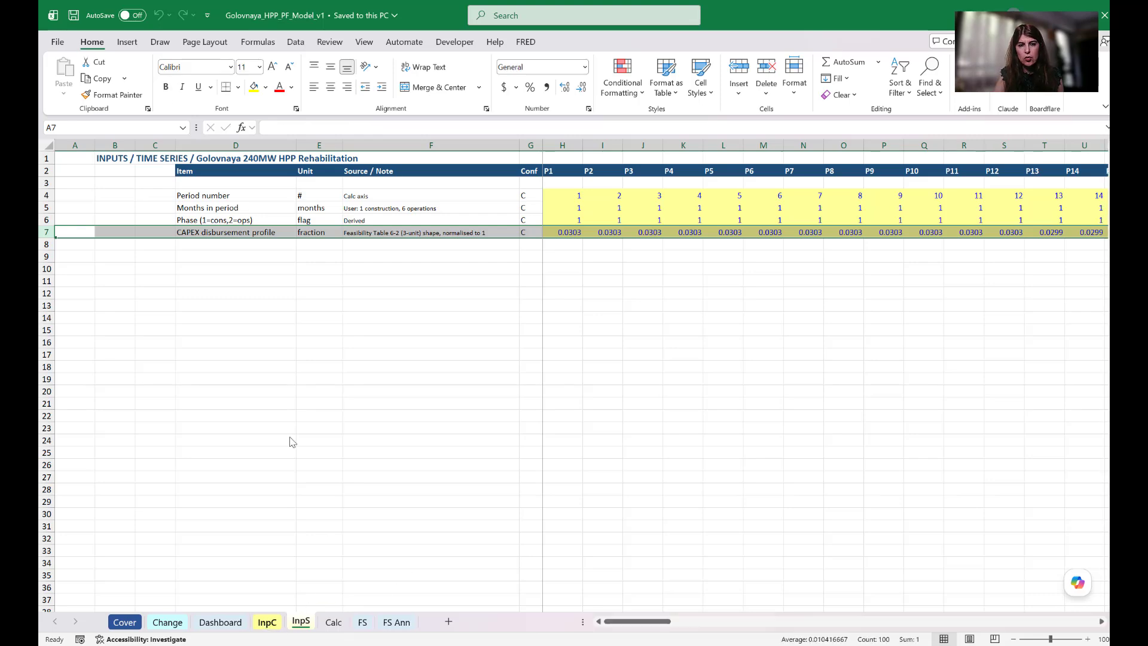
Step: Read through the InpC constants from the timing inputs to the debt assumptions
{"action": "key", "text": "ctrl+Page_Up"}
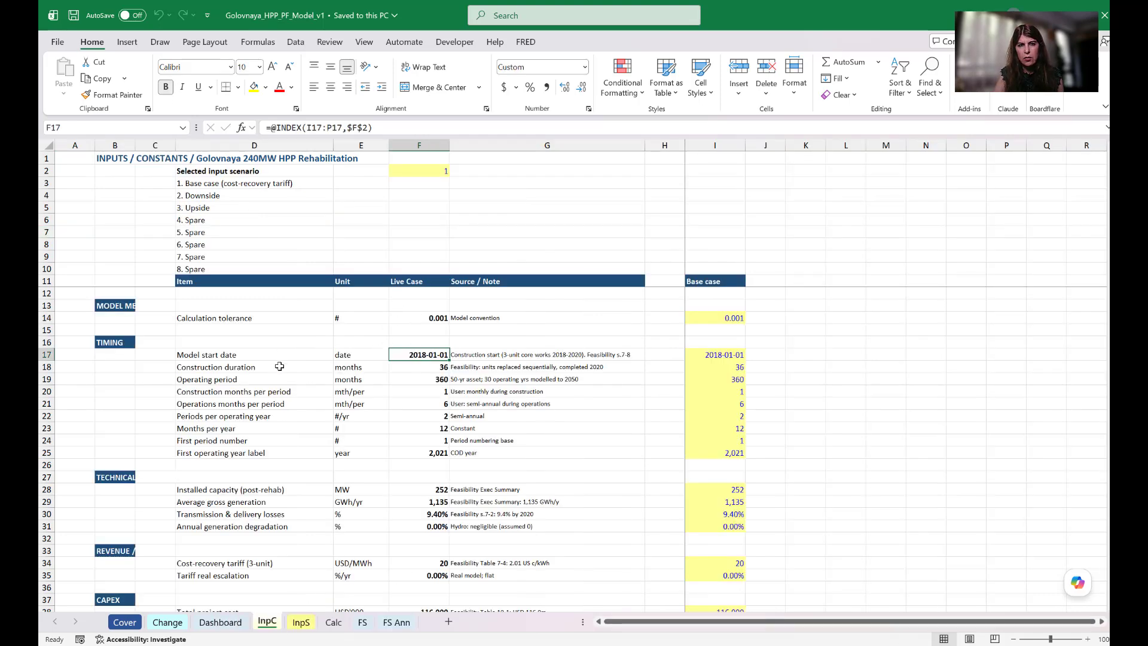
{"action": "scroll", "coordinate": [284, 368], "scroll_direction": "down", "scroll_amount": 2}
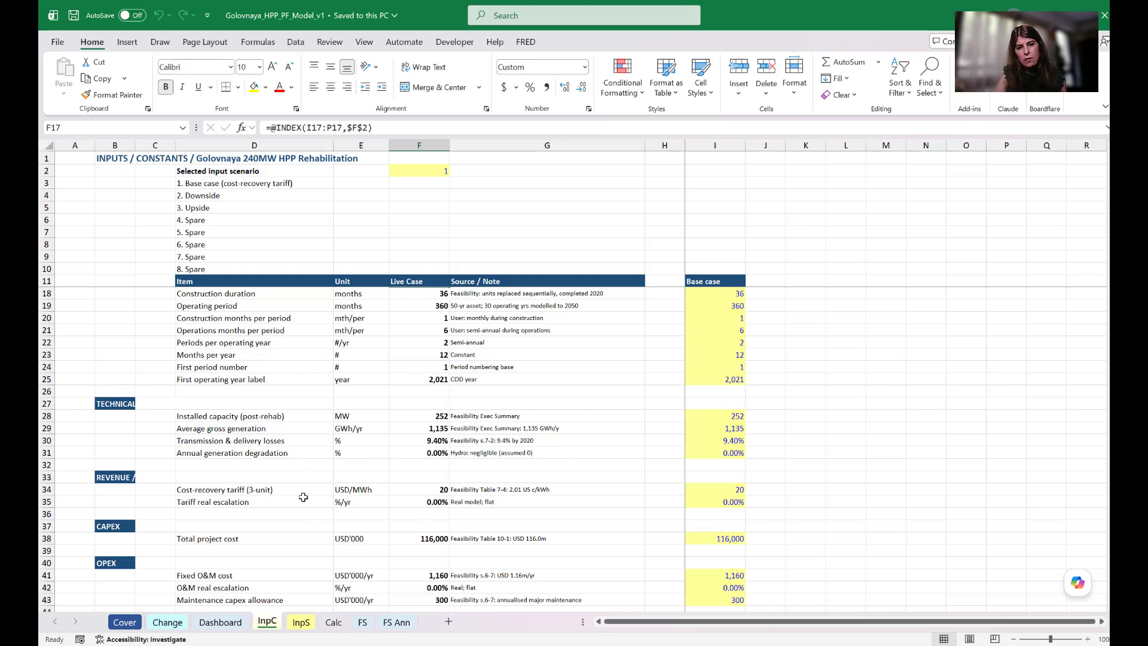
{"action": "scroll", "coordinate": [303, 497], "scroll_direction": "down", "scroll_amount": 1}
{"action": "scroll", "coordinate": [295, 522], "scroll_direction": "down", "scroll_amount": 1}
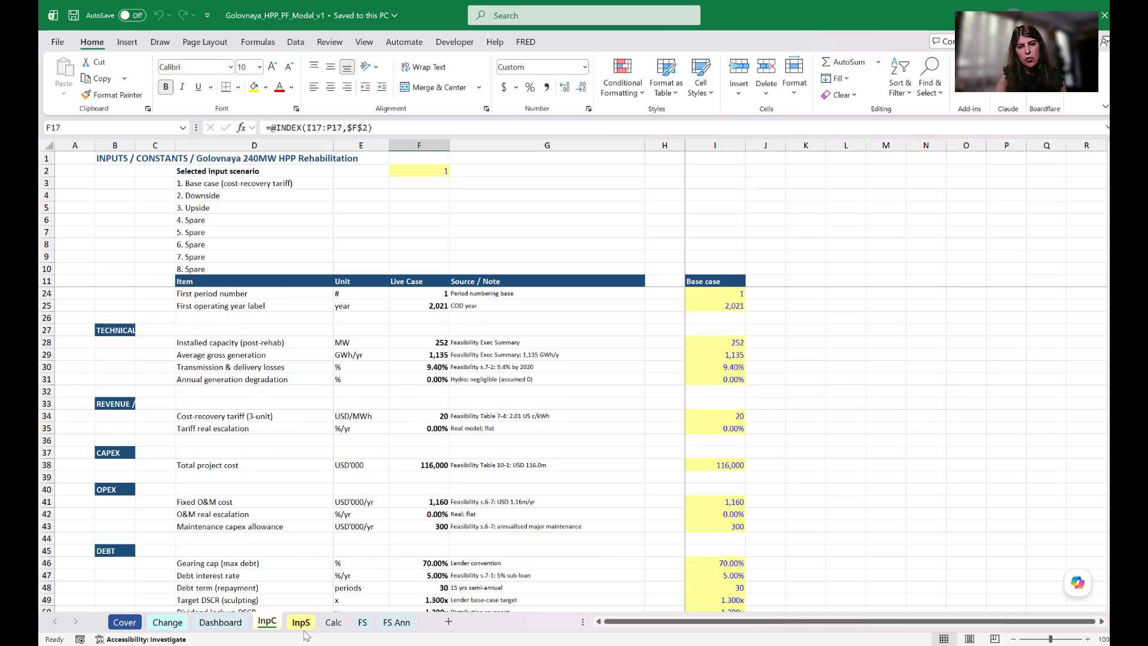
Step: Recheck the InpS time-series inputs, clear the row selection, and return to the InpC constants
{"action": "left_click", "coordinate": [301, 622]}
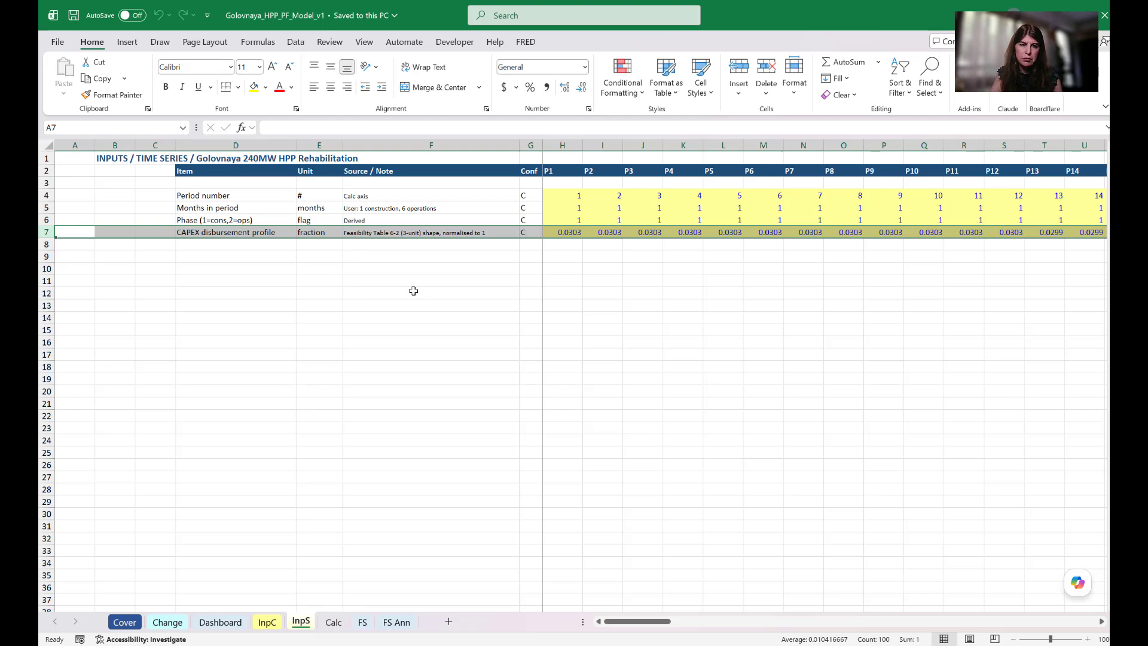
{"action": "left_click", "coordinate": [394, 293]}
{"action": "left_click", "coordinate": [224, 277]}
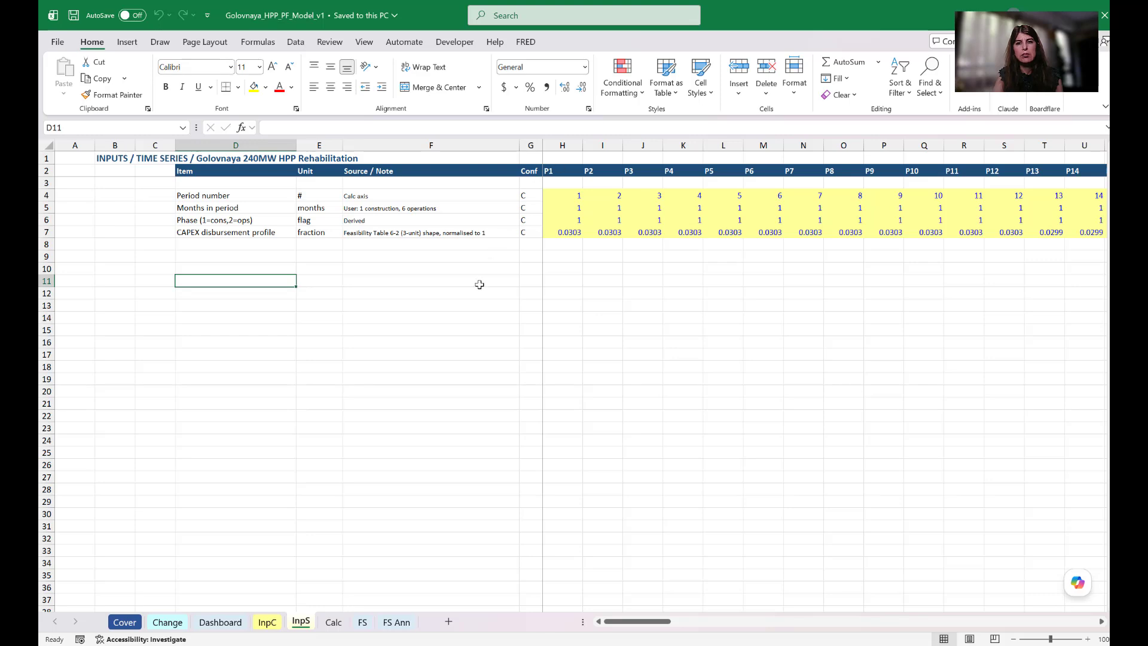
{"action": "left_click", "coordinate": [277, 624]}
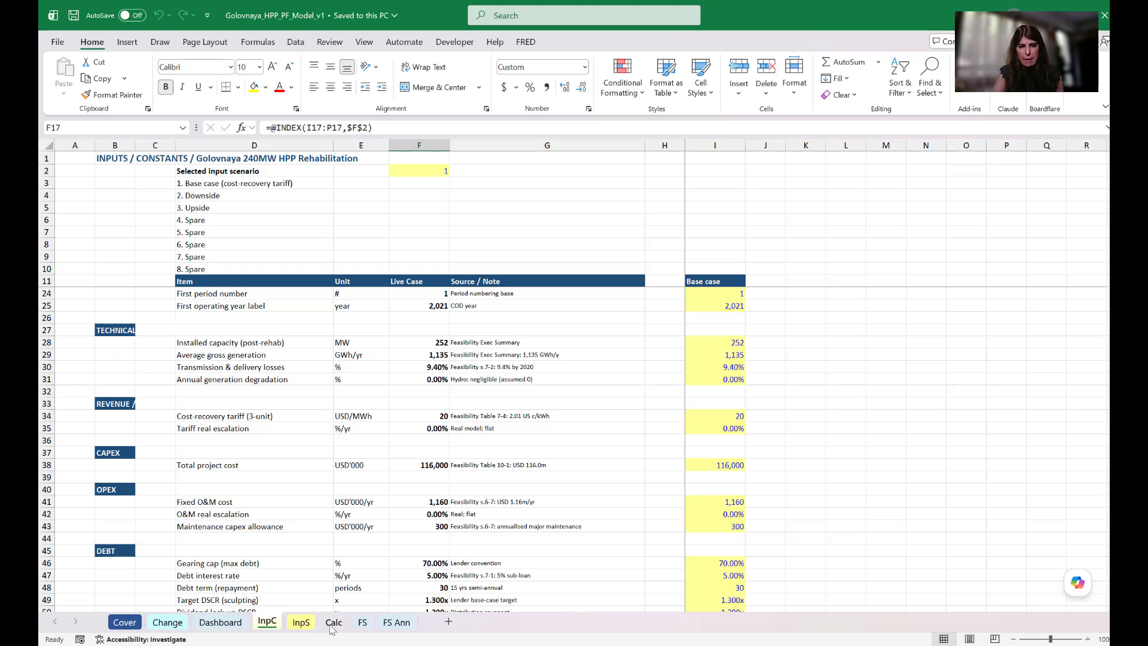
Step: On the Calc sheet, autofit the widths of all columns from K onward so the period dates display in full
{"action": "left_click", "coordinate": [333, 624]}
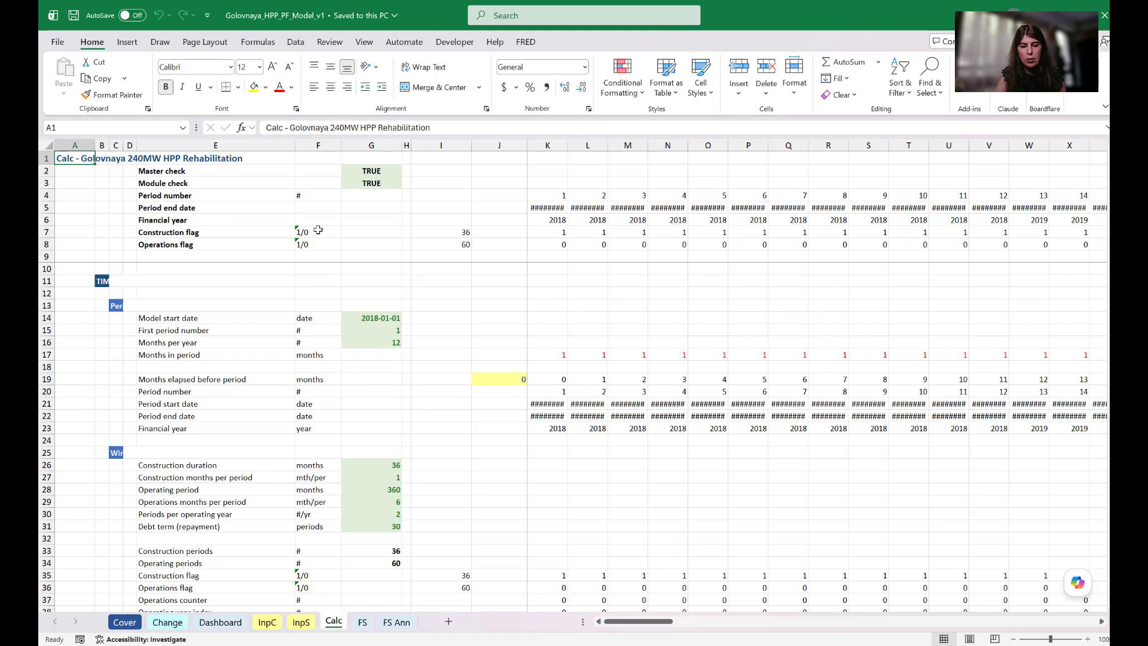
{"action": "left_click", "coordinate": [534, 146]}
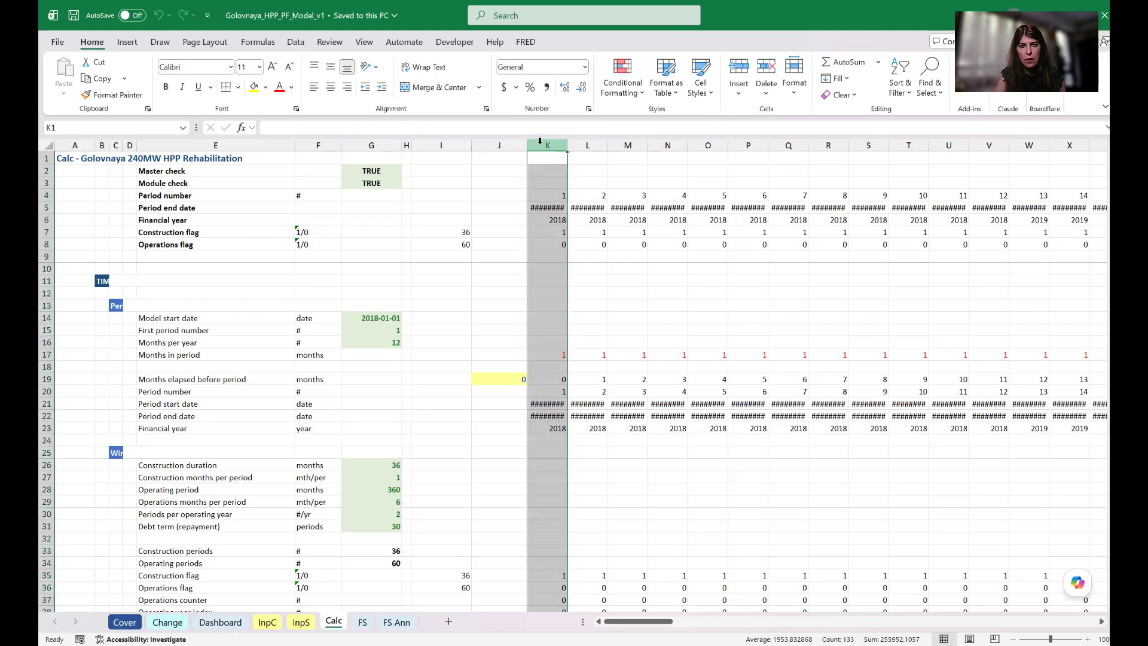
{"action": "key", "text": "ctrl+shift+Right"}
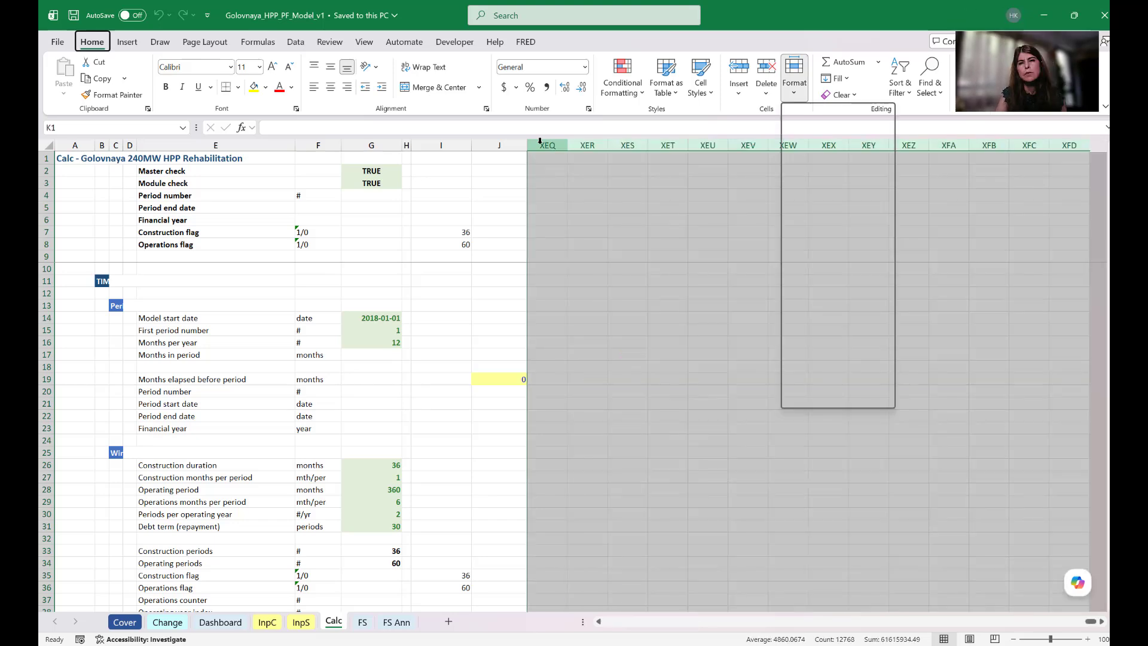
{"action": "key", "text": "Left"}
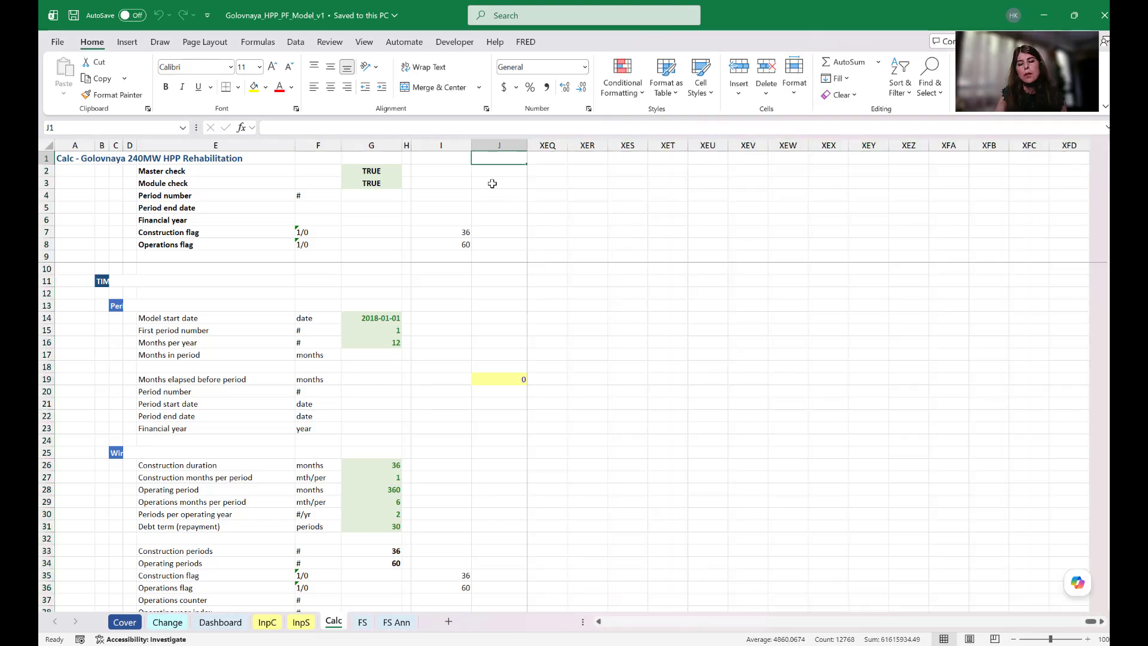
{"action": "key", "text": "Left"}
{"action": "key", "text": "Right"}
{"action": "key", "text": "Right"}
{"action": "key", "text": "Right"}
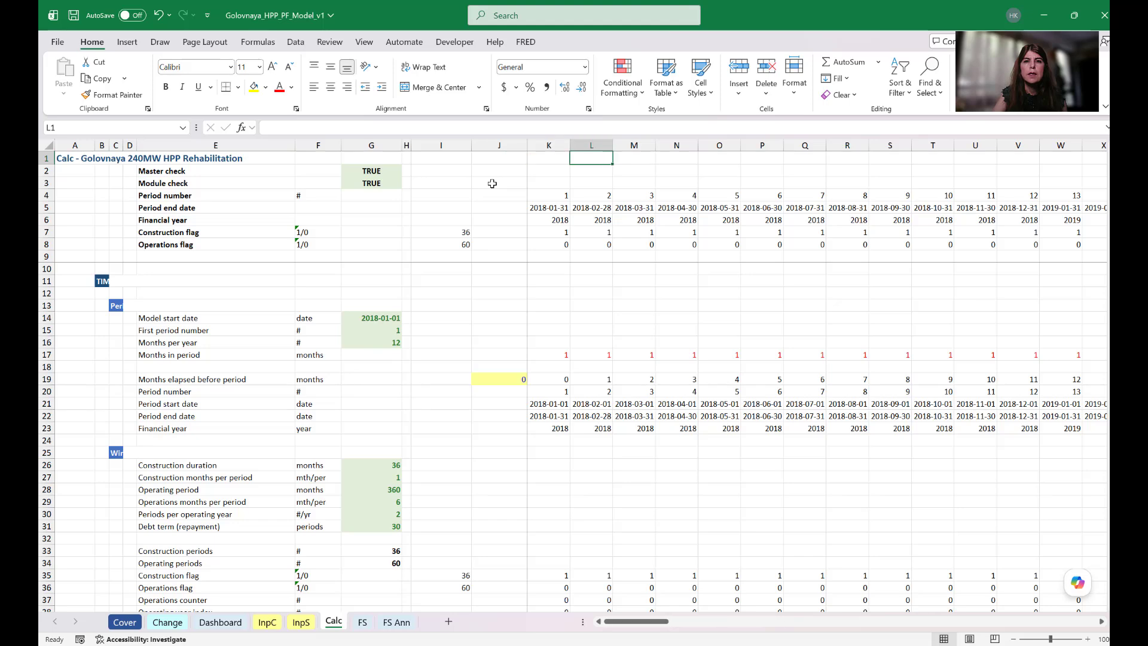
{"action": "key", "text": "Left"}
{"action": "key", "text": "Left"}
{"action": "key", "text": "Down"}
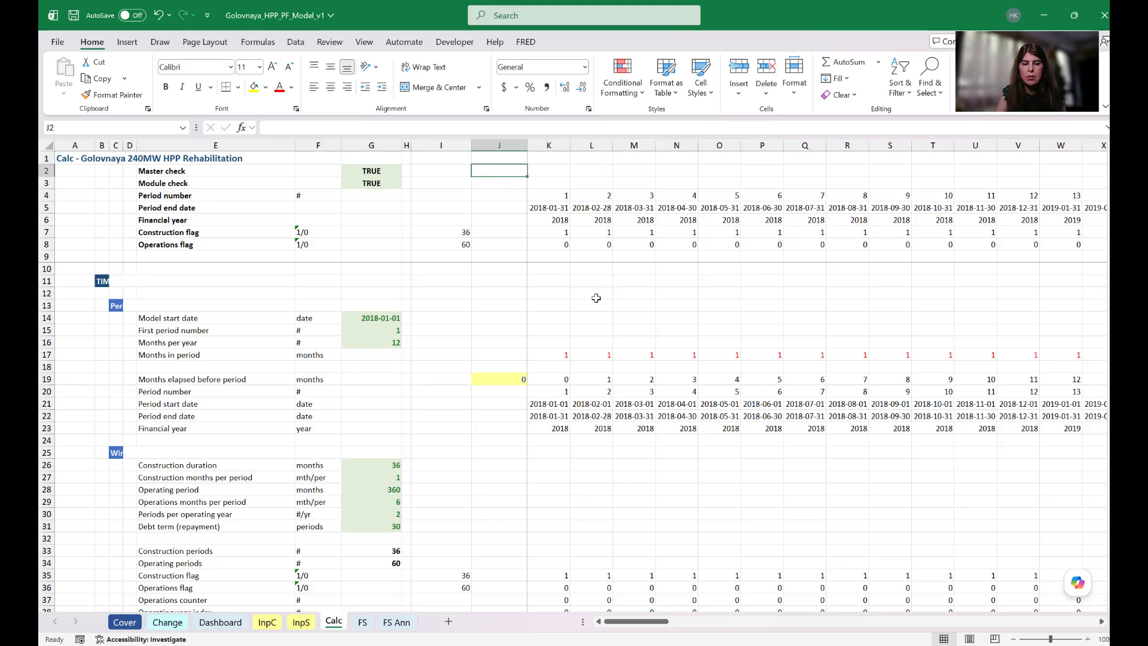
Step: Review the Calc sheet's timing flags, escalation, generation and revenue, and operating cost blocks
{"action": "scroll", "coordinate": [597, 302], "scroll_direction": "down", "scroll_amount": 5}
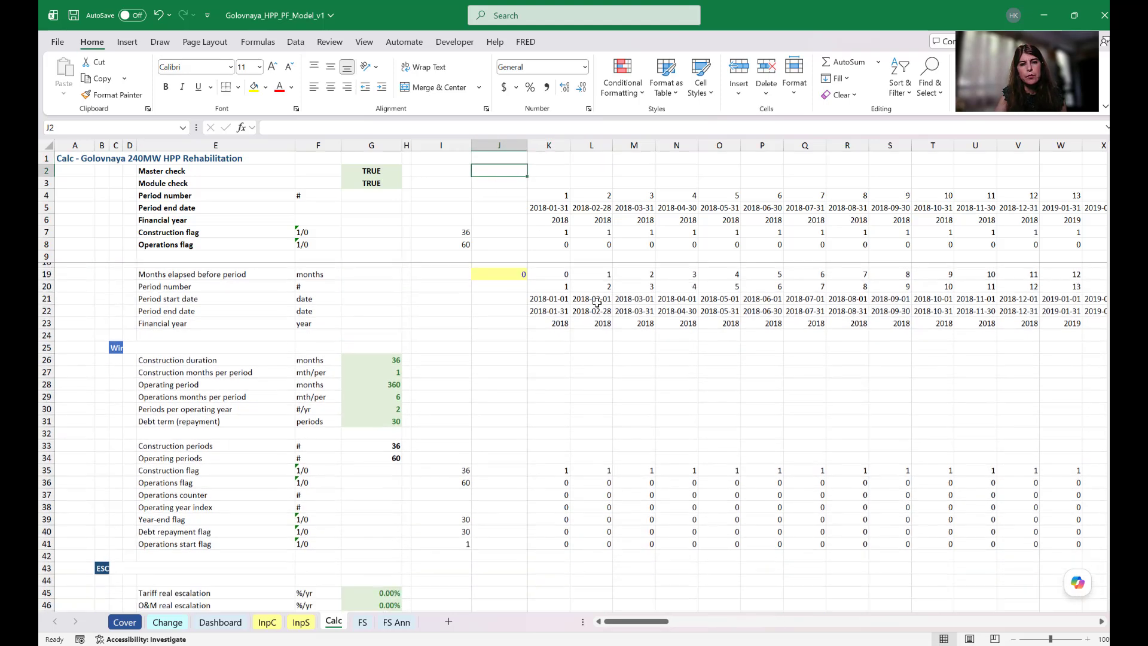
{"action": "scroll", "coordinate": [596, 303], "scroll_direction": "down", "scroll_amount": 4}
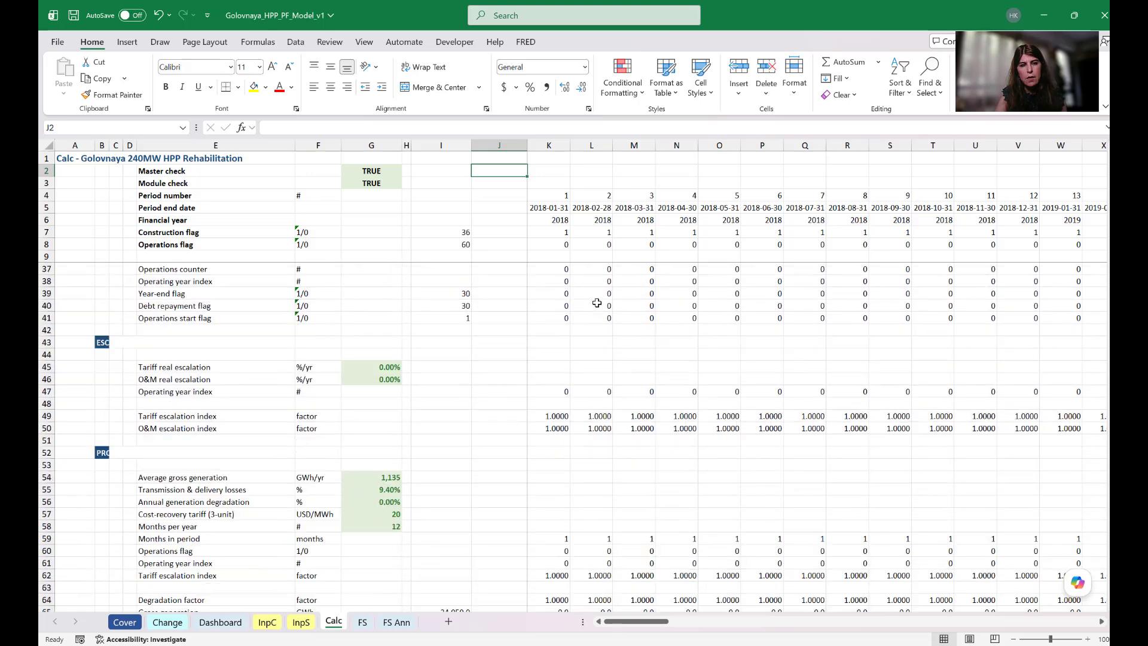
{"action": "left_click", "coordinate": [105, 343]}
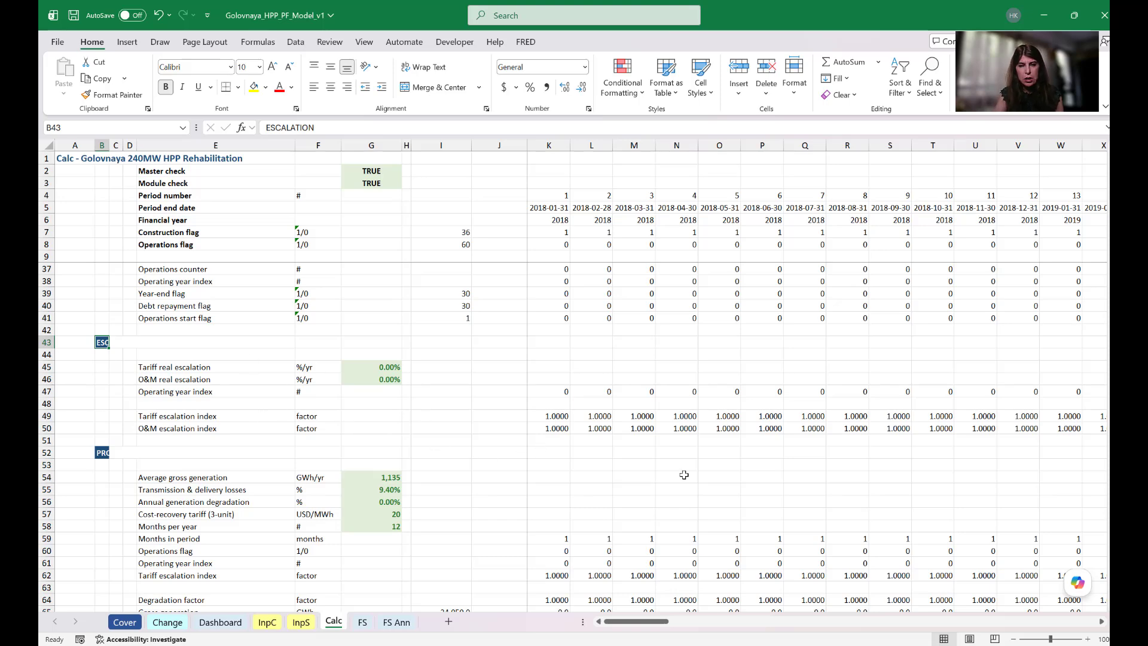
{"action": "scroll", "coordinate": [684, 475], "scroll_direction": "down", "scroll_amount": 7}
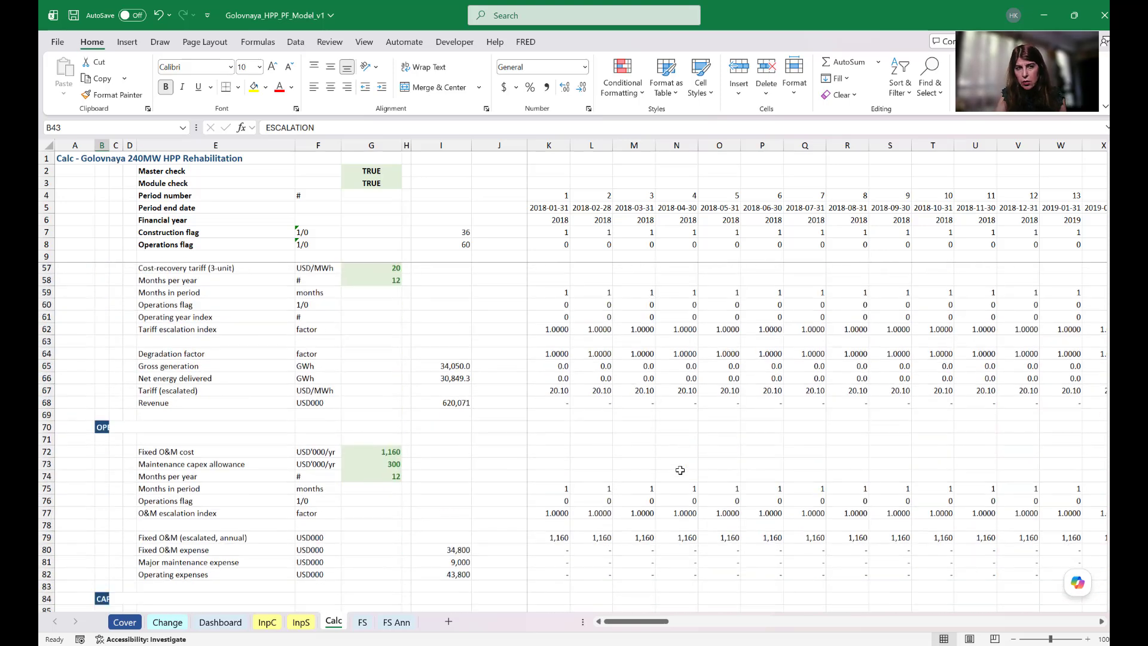
{"action": "scroll", "coordinate": [680, 470], "scroll_direction": "down", "scroll_amount": 5}
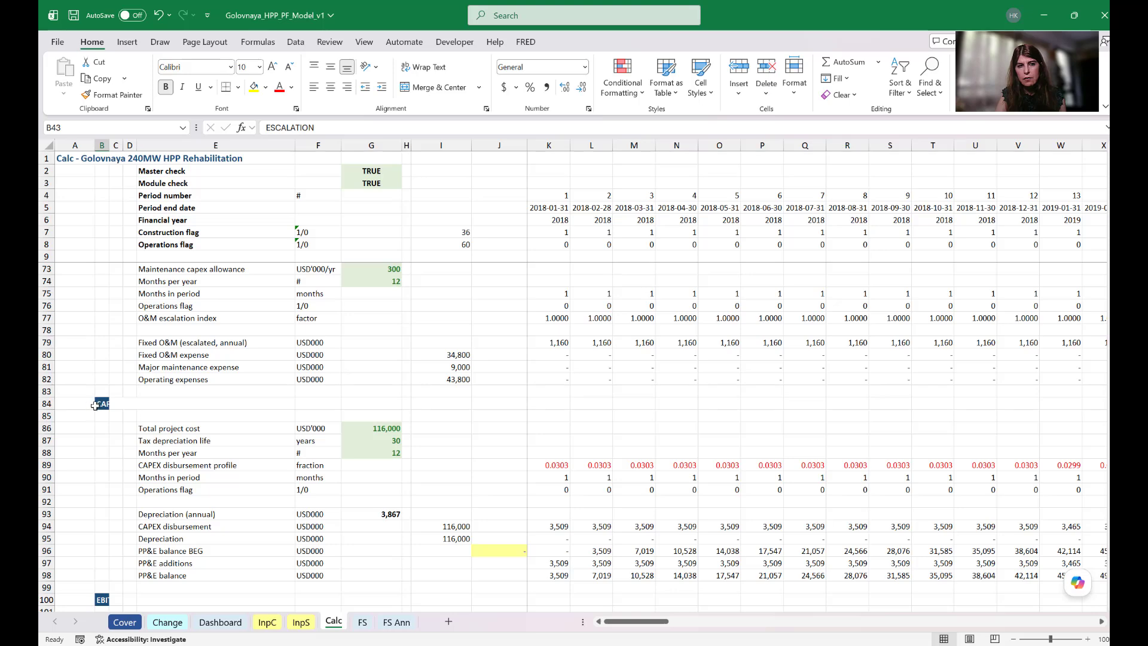
Step: Review the Calc sheet's capex and depreciation, EBITDA, debt service capacity and senior debt blocks
{"action": "left_click", "coordinate": [101, 404]}
{"action": "scroll", "coordinate": [165, 481], "scroll_direction": "down", "scroll_amount": 1}
{"action": "scroll", "coordinate": [165, 481], "scroll_direction": "down", "scroll_amount": 5}
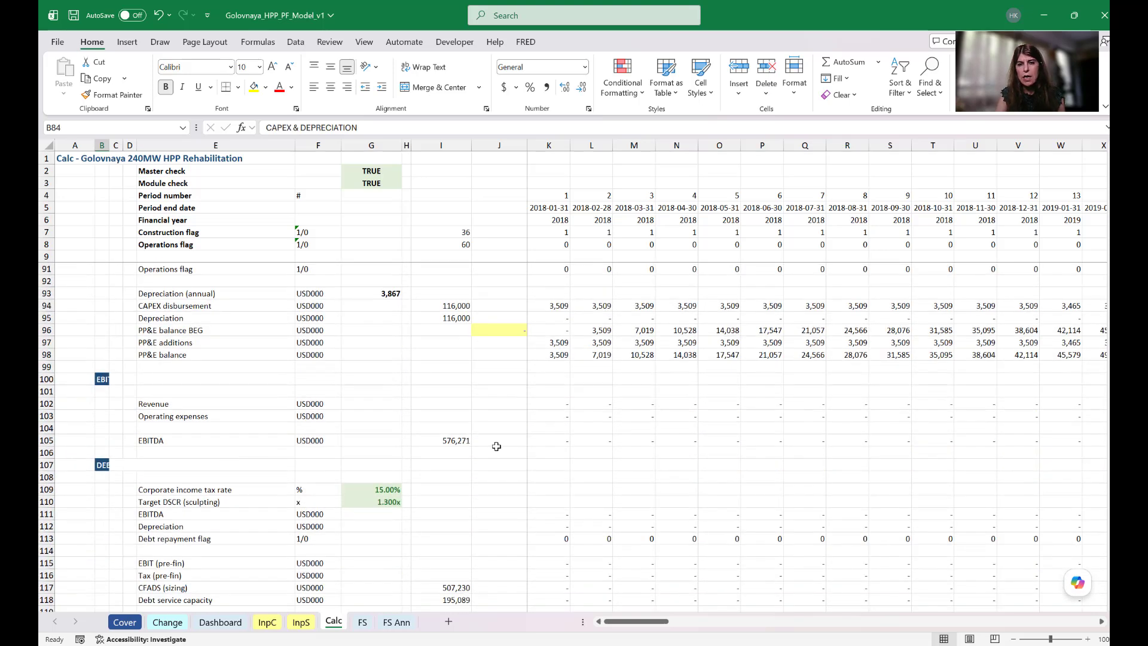
{"action": "scroll", "coordinate": [488, 447], "scroll_direction": "down", "scroll_amount": 4}
{"action": "scroll", "coordinate": [485, 447], "scroll_direction": "down", "scroll_amount": 5}
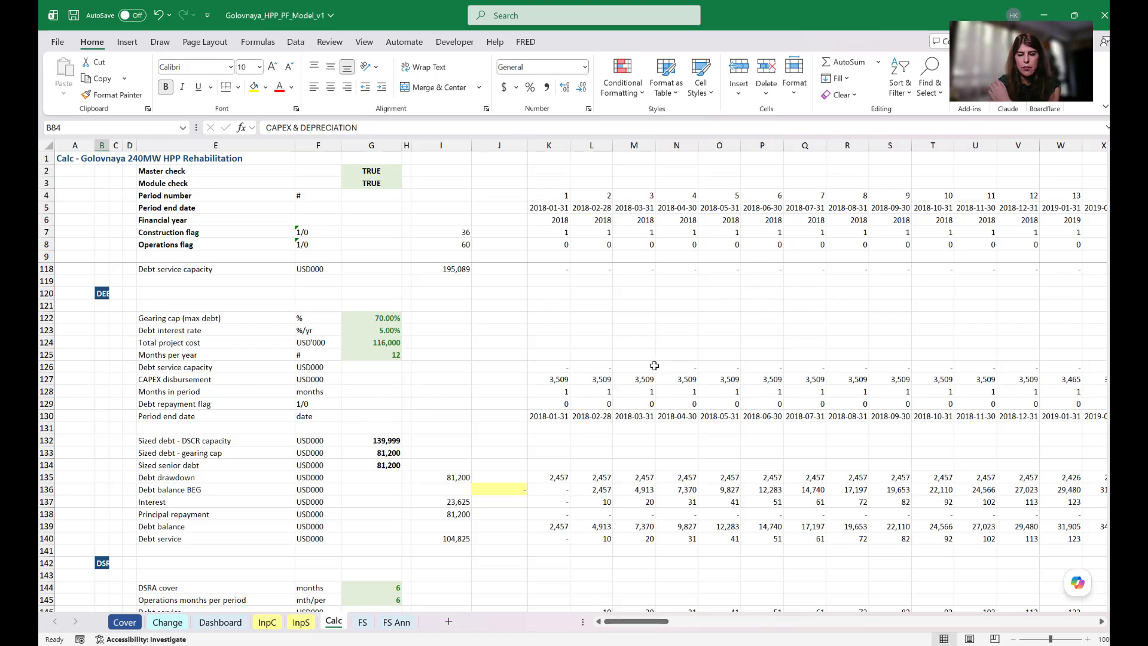
Step: Step through the Calc sheet's first-period column from the period end date to the construction flag, checking the timing formulas
{"action": "left_click", "coordinate": [557, 207]}
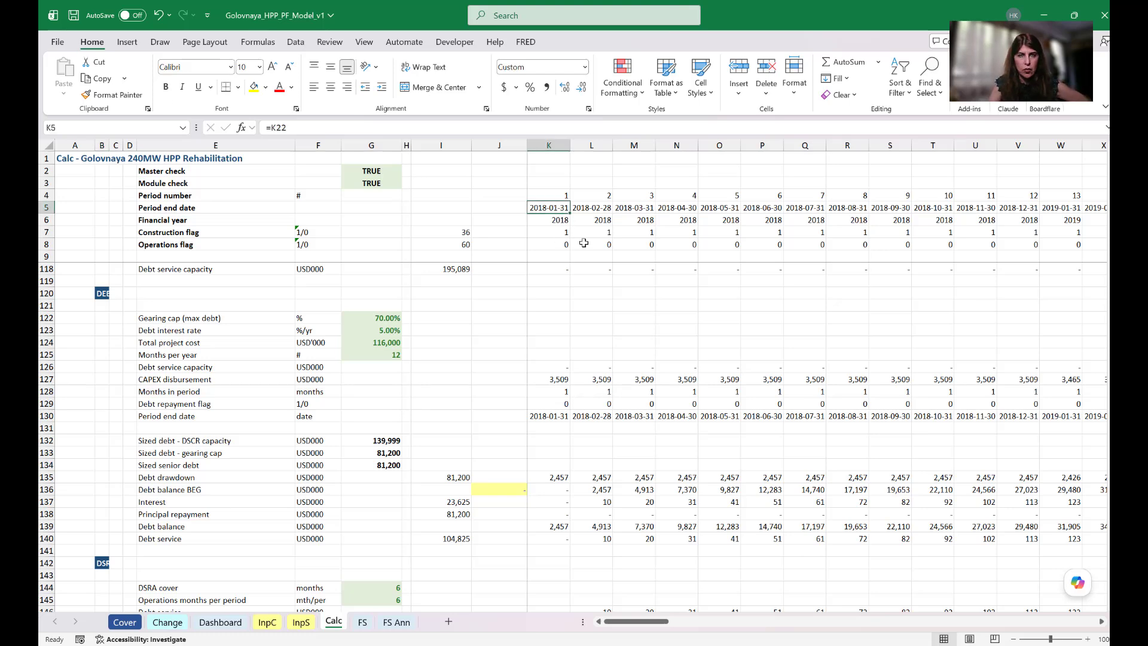
{"action": "key", "text": "Down"}
{"action": "key", "text": "Down"}
{"action": "key", "text": "Down"}
{"action": "key", "text": "Down"}
{"action": "key", "text": "Down"}
{"action": "key", "text": "Down"}
{"action": "key", "text": "Down"}
{"action": "key", "text": "Down"}
{"action": "key", "text": "Down"}
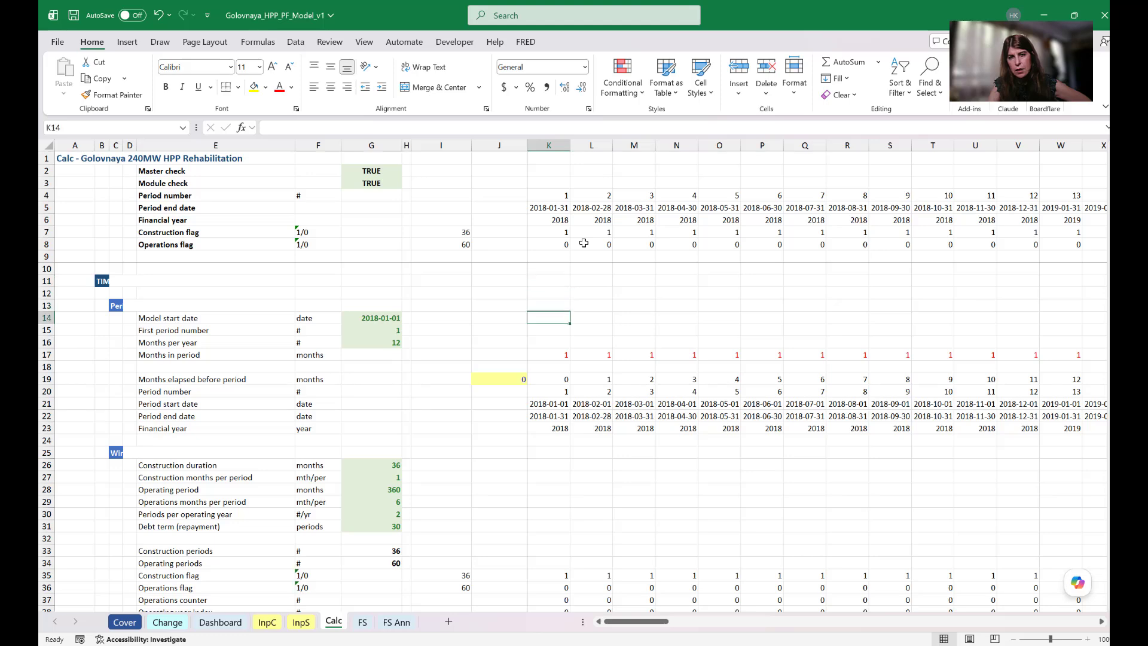
{"action": "key", "text": "Down"}
{"action": "key", "text": "Down"}
{"action": "key", "text": "Down"}
{"action": "key", "text": "Down"}
{"action": "key", "text": "Down"}
{"action": "key", "text": "Down"}
{"action": "key", "text": "Down"}
{"action": "key", "text": "Down"}
{"action": "key", "text": "Down"}
{"action": "key", "text": "Down"}
{"action": "key", "text": "Down"}
{"action": "key", "text": "Down"}
{"action": "key", "text": "Down"}
{"action": "key", "text": "Down"}
{"action": "key", "text": "Down"}
{"action": "key", "text": "Down"}
{"action": "key", "text": "Down"}
{"action": "key", "text": "Down"}
{"action": "key", "text": "Down"}
{"action": "key", "text": "Down"}
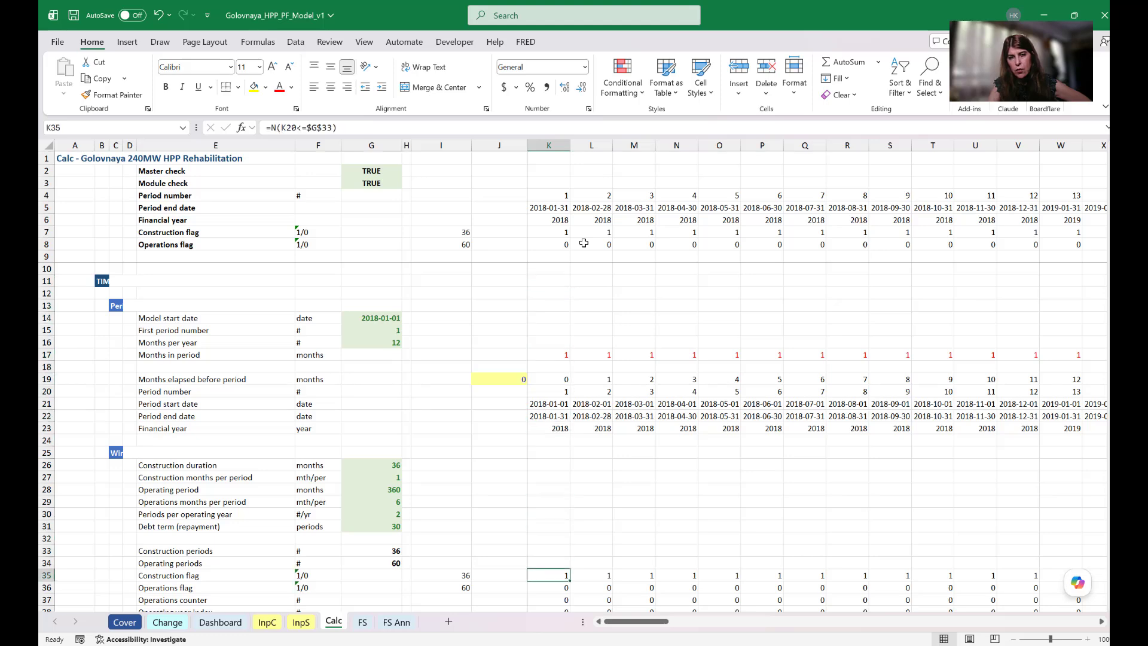
{"action": "scroll", "coordinate": [637, 474], "scroll_direction": "down", "scroll_amount": 2}
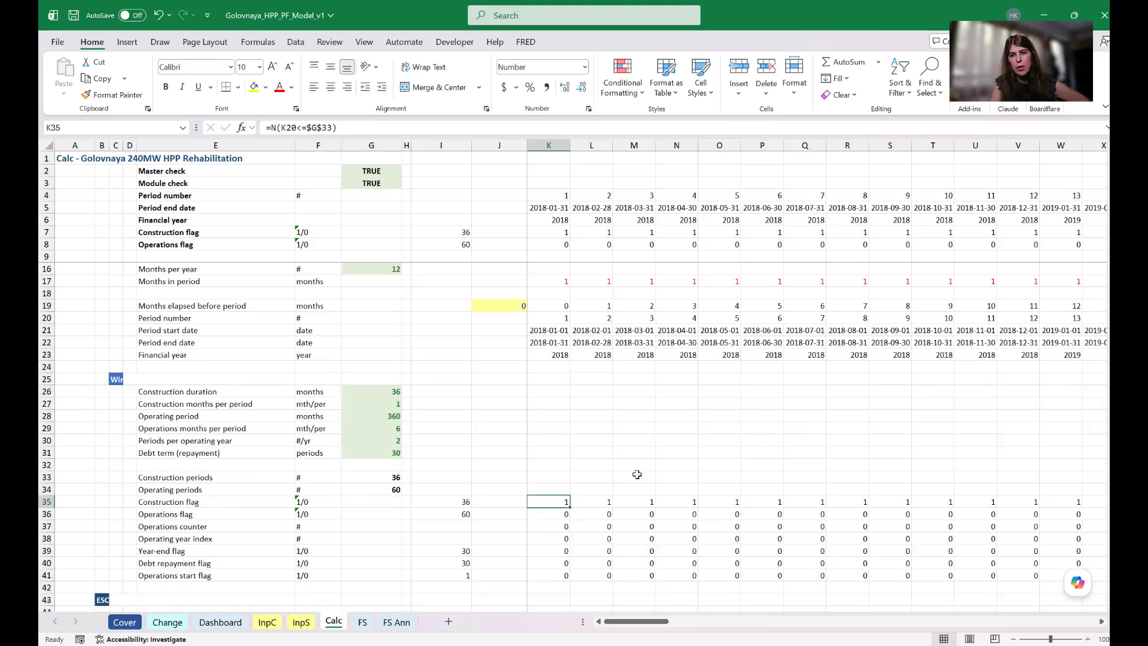
{"action": "scroll", "coordinate": [637, 474], "scroll_direction": "down", "scroll_amount": 1}
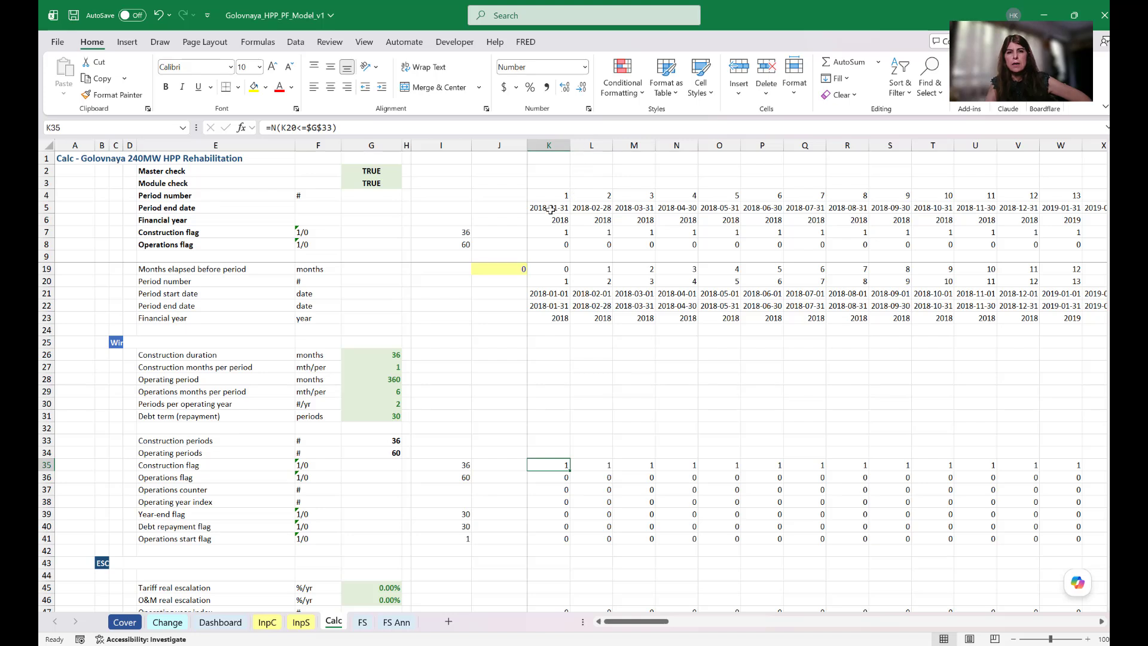
Step: Inspect the first-period formulas of the operations counter, operating year index and year-end flag on the Calc sheet
{"action": "left_click", "coordinate": [556, 488]}
{"action": "left_click", "coordinate": [554, 513]}
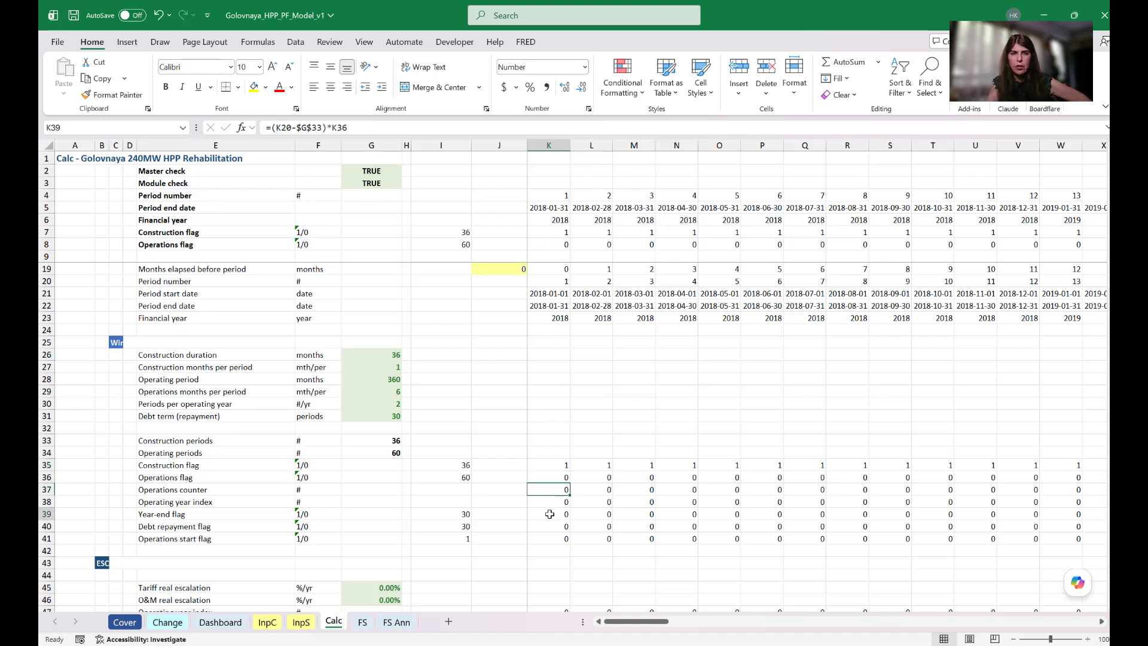
{"action": "left_click", "coordinate": [545, 488]}
{"action": "left_click", "coordinate": [550, 503]}
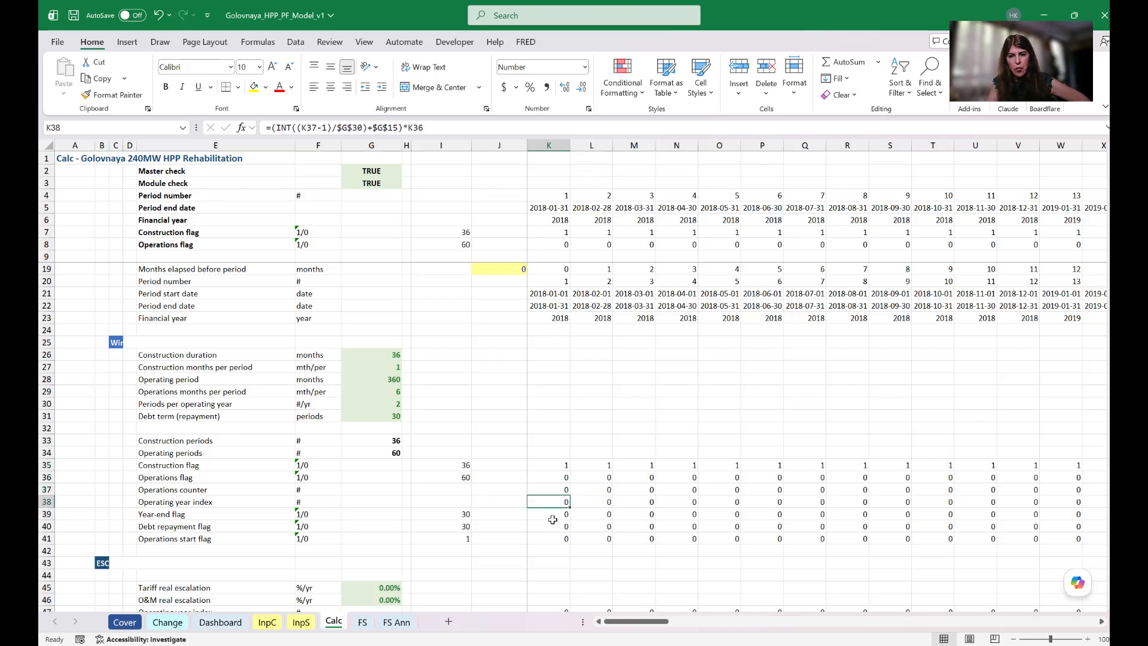
{"action": "left_click", "coordinate": [547, 514]}
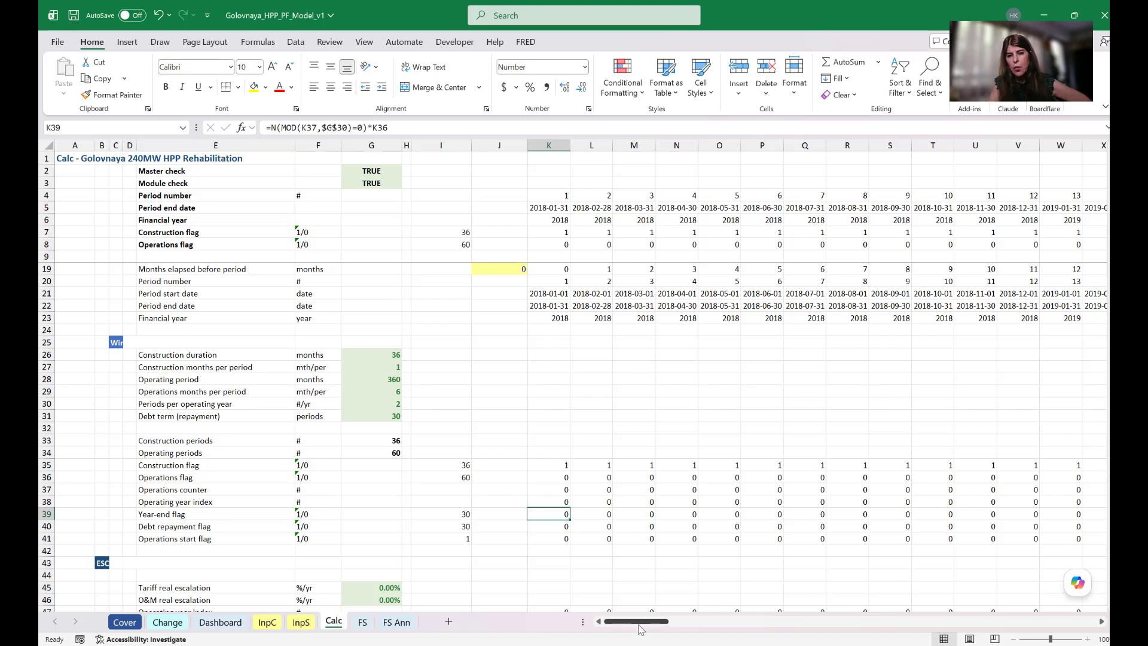
{"action": "mouse_move", "coordinate": [641, 628]}
{"action": "left_mouse_down"}
{"action": "mouse_move", "coordinate": [715, 629]}
{"action": "mouse_move", "coordinate": [641, 628]}
{"action": "left_mouse_up"}
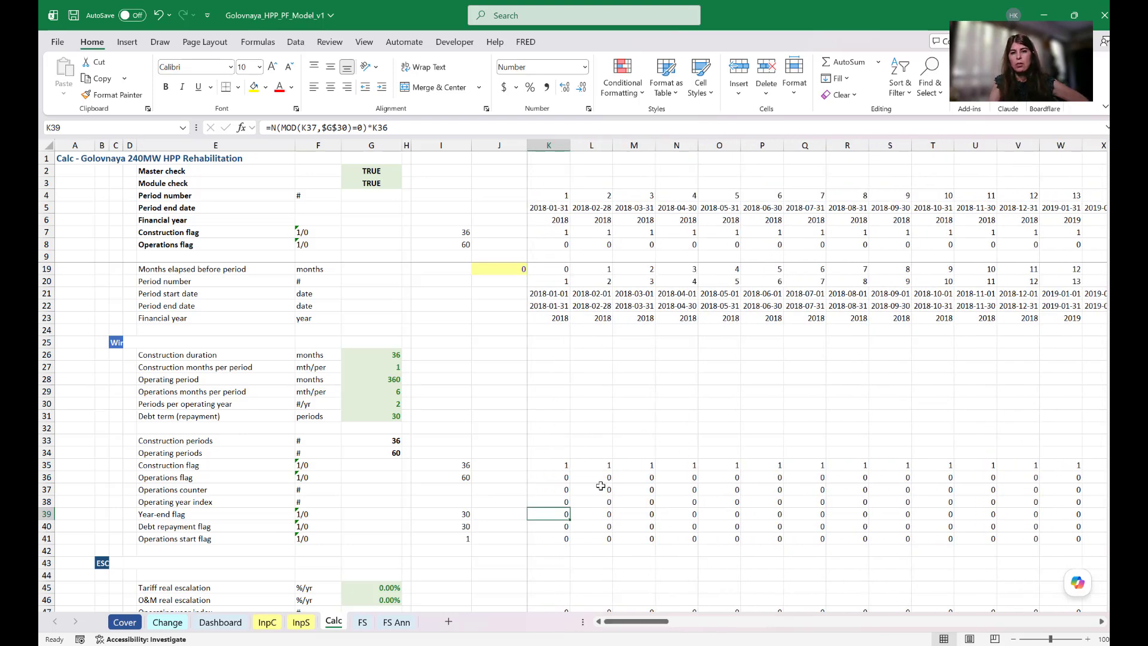
Step: Review the Calc sheet's blocks from escalation and generation through operating costs, EBITDA, senior debt and DSRA
{"action": "scroll", "coordinate": [634, 488], "scroll_direction": "down", "scroll_amount": 1}
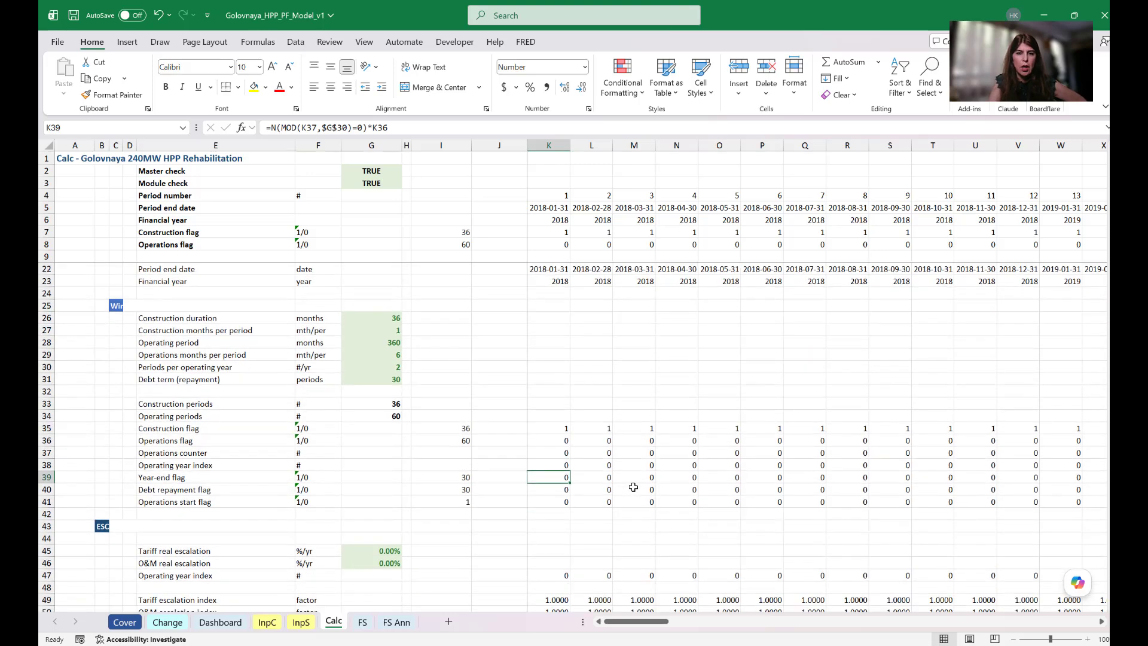
{"action": "scroll", "coordinate": [379, 477], "scroll_direction": "down", "scroll_amount": 1}
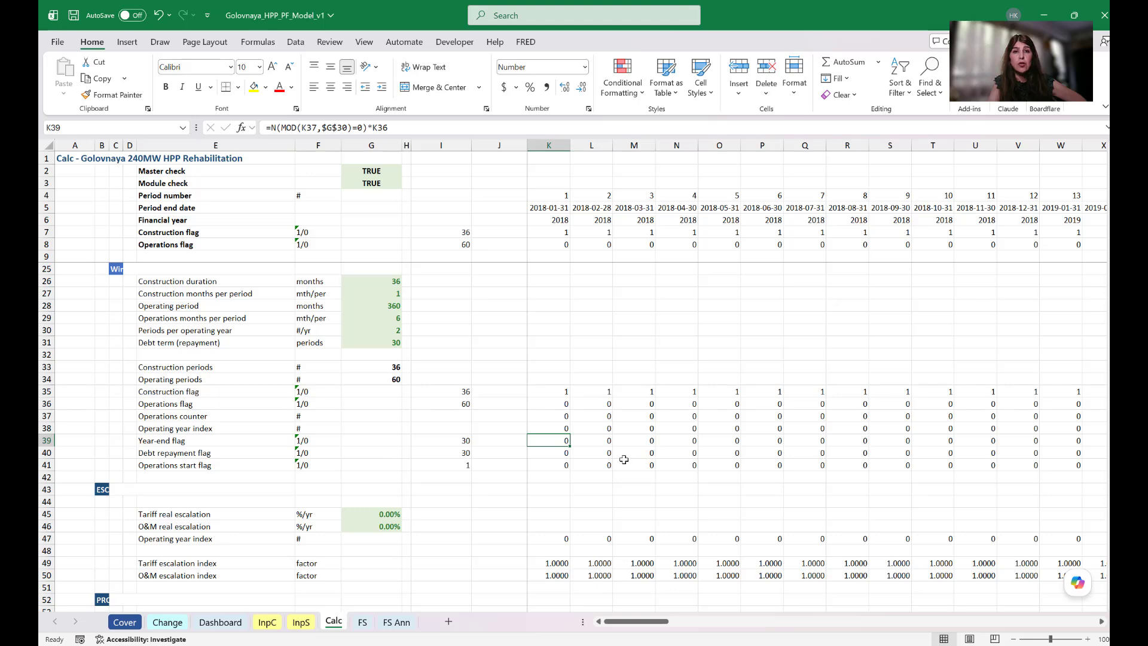
{"action": "scroll", "coordinate": [625, 464], "scroll_direction": "down", "scroll_amount": 2}
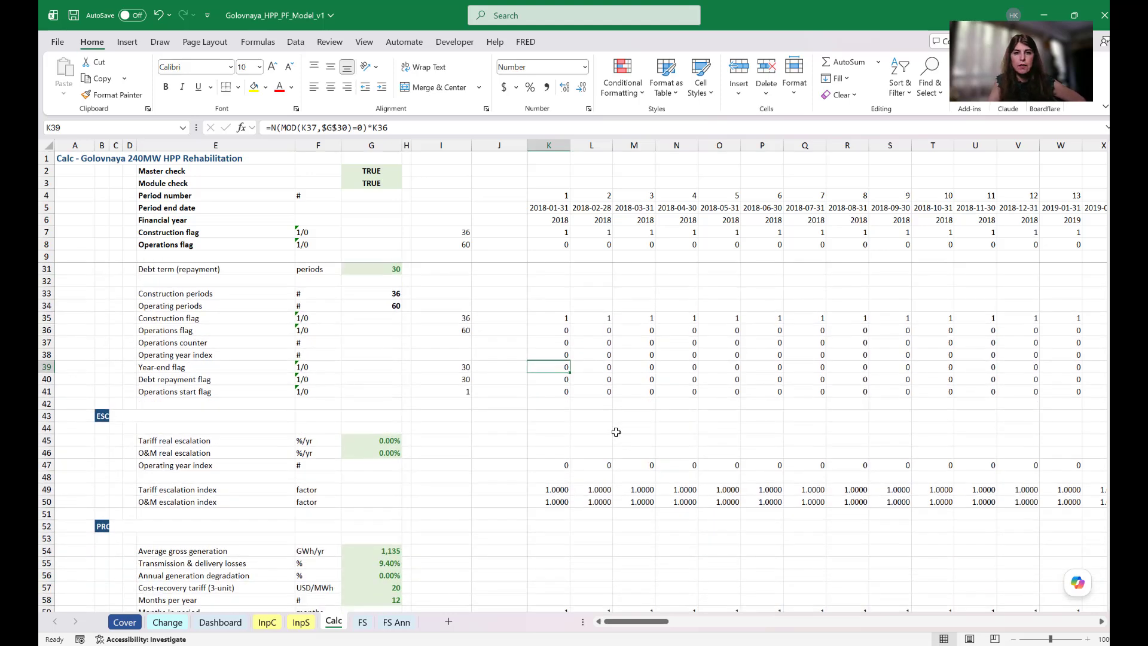
{"action": "scroll", "coordinate": [616, 432], "scroll_direction": "down", "scroll_amount": 1}
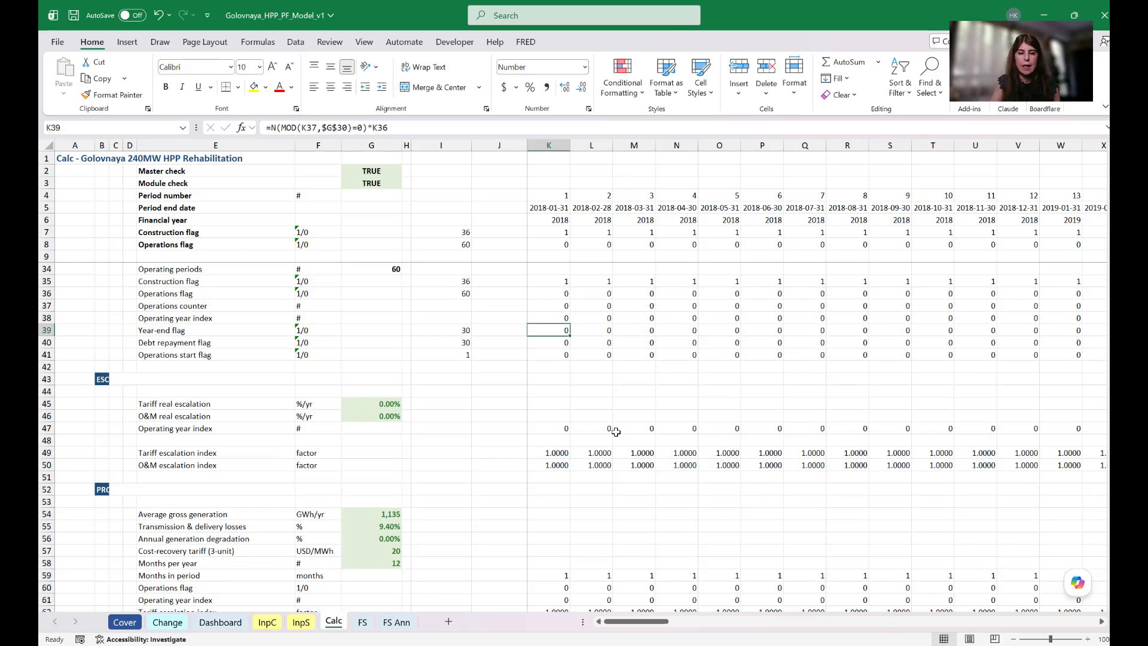
{"action": "scroll", "coordinate": [616, 432], "scroll_direction": "down", "scroll_amount": 8}
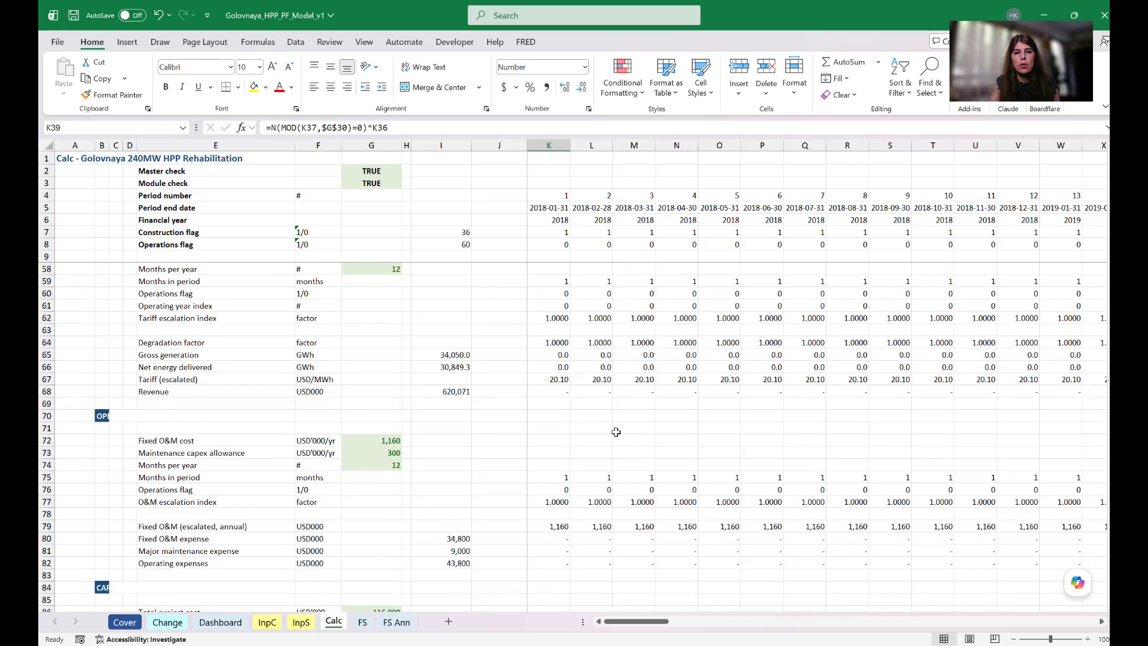
{"action": "scroll", "coordinate": [616, 432], "scroll_direction": "down", "scroll_amount": 13}
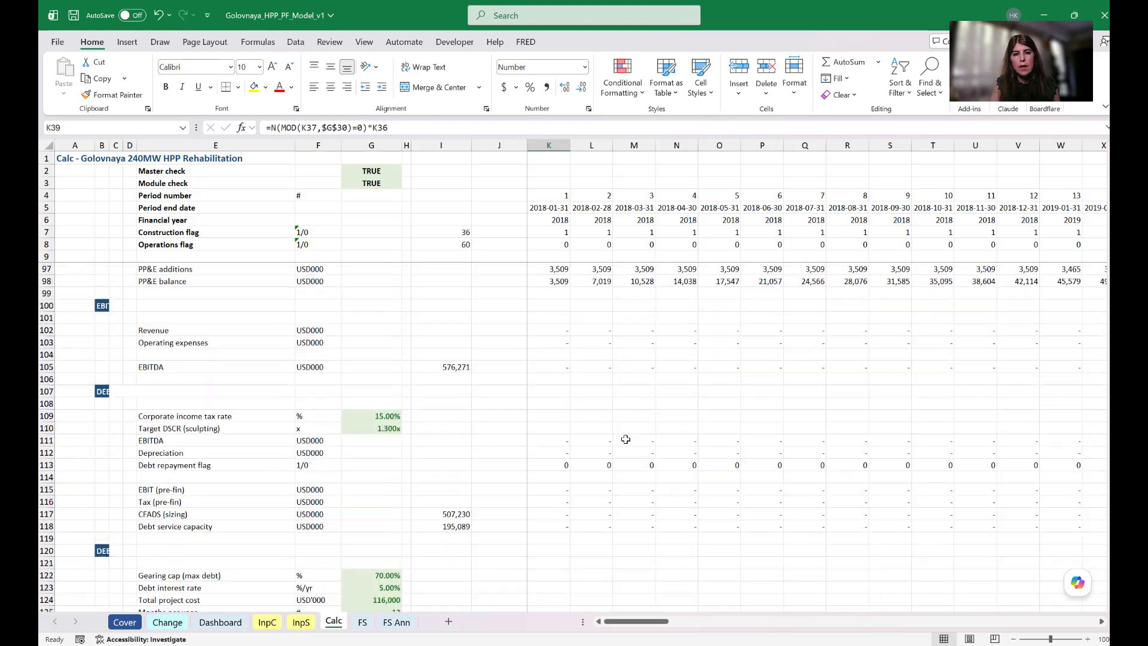
{"action": "scroll", "coordinate": [626, 439], "scroll_direction": "down", "scroll_amount": 7}
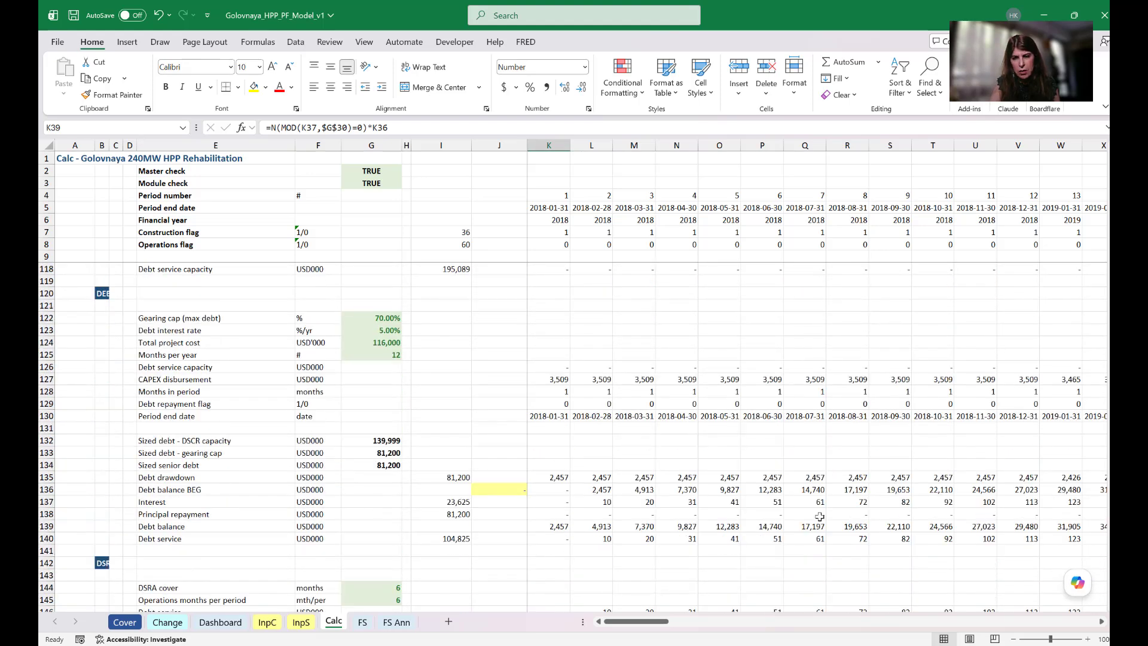
{"action": "scroll", "coordinate": [564, 468], "scroll_direction": "down", "scroll_amount": 12}
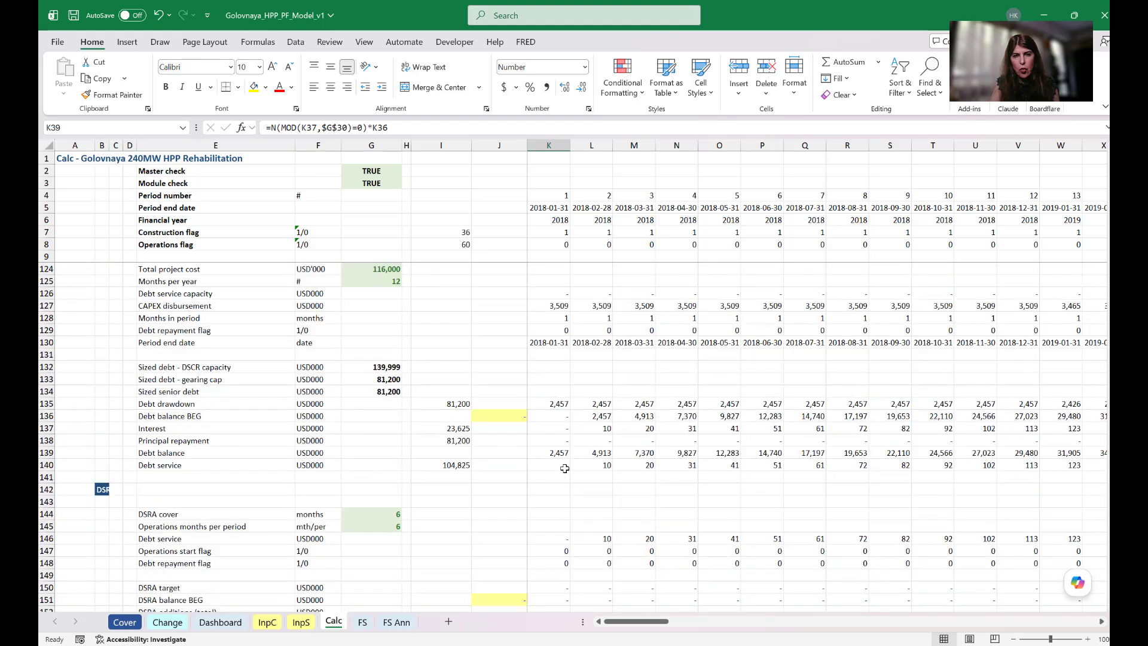
Step: Examine the funding, tax and cash waterfall blocks, including the source of the dividend lock-up DSCR input
{"action": "scroll", "coordinate": [565, 469], "scroll_direction": "down", "scroll_amount": 7}
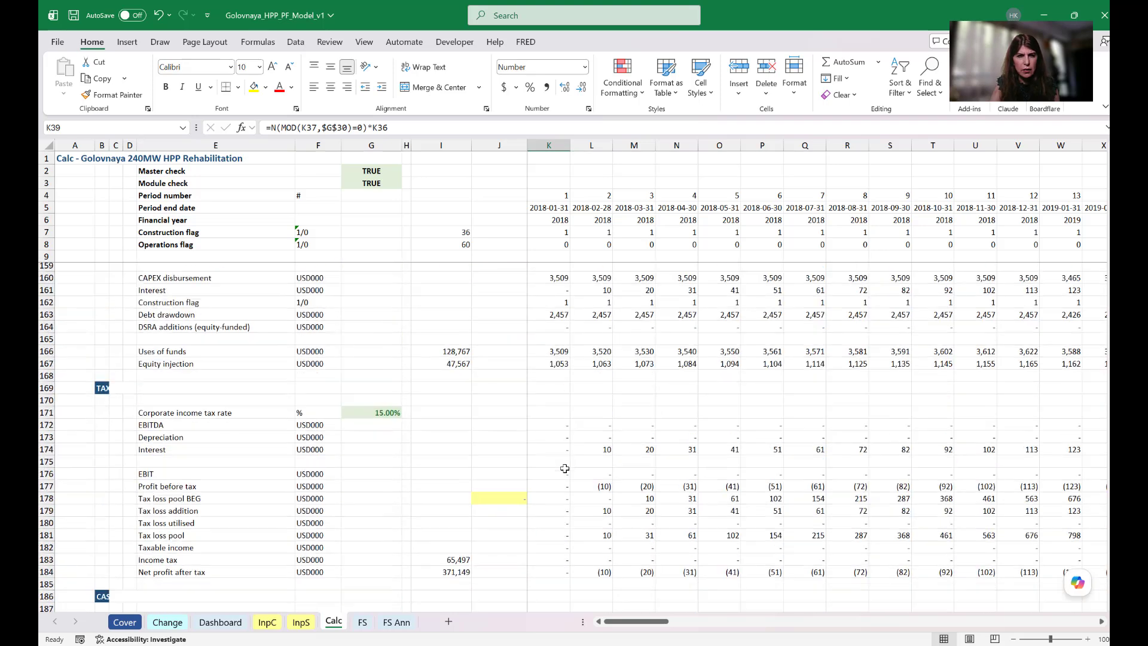
{"action": "scroll", "coordinate": [564, 468], "scroll_direction": "down", "scroll_amount": 2}
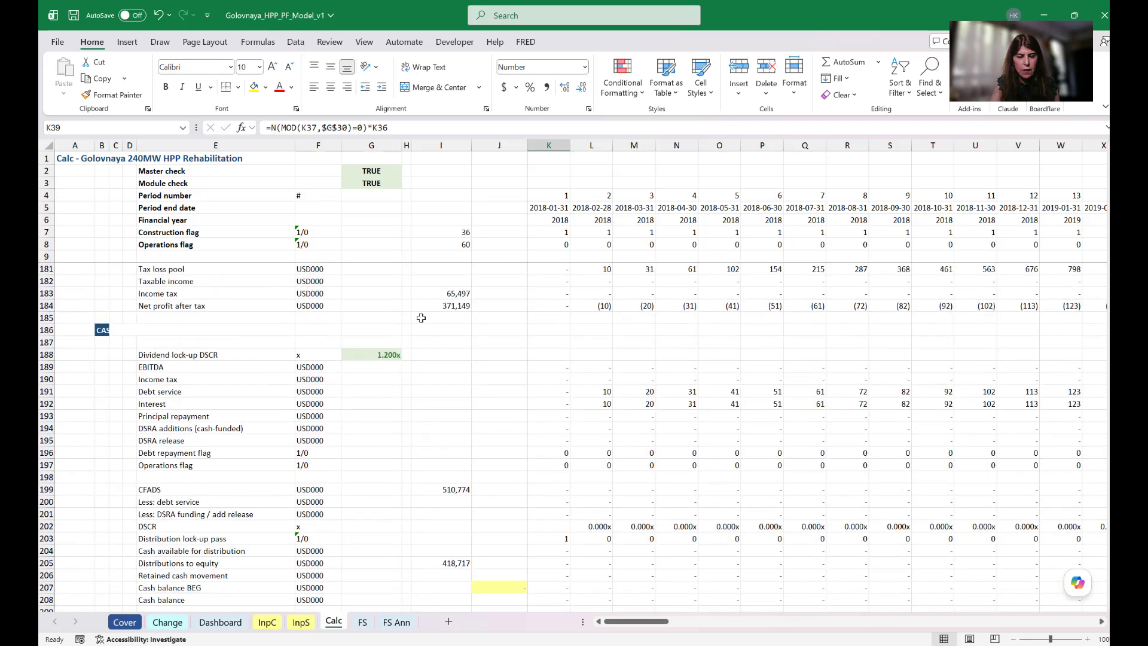
{"action": "left_click", "coordinate": [368, 354]}
{"action": "scroll", "coordinate": [409, 360], "scroll_direction": "up", "scroll_amount": 4}
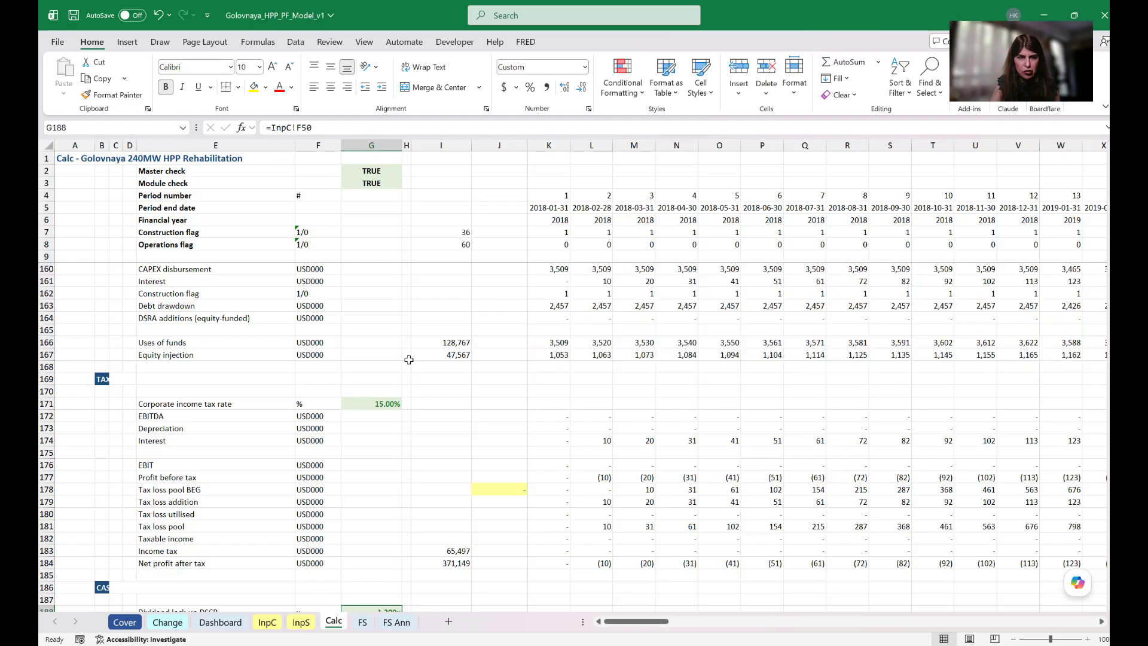
Step: Trace the Minimum DSCR formula in the returns block to the operating-period DSCR cells it references, leaving the formula as it is
{"action": "scroll", "coordinate": [412, 363], "scroll_direction": "down", "scroll_amount": 20}
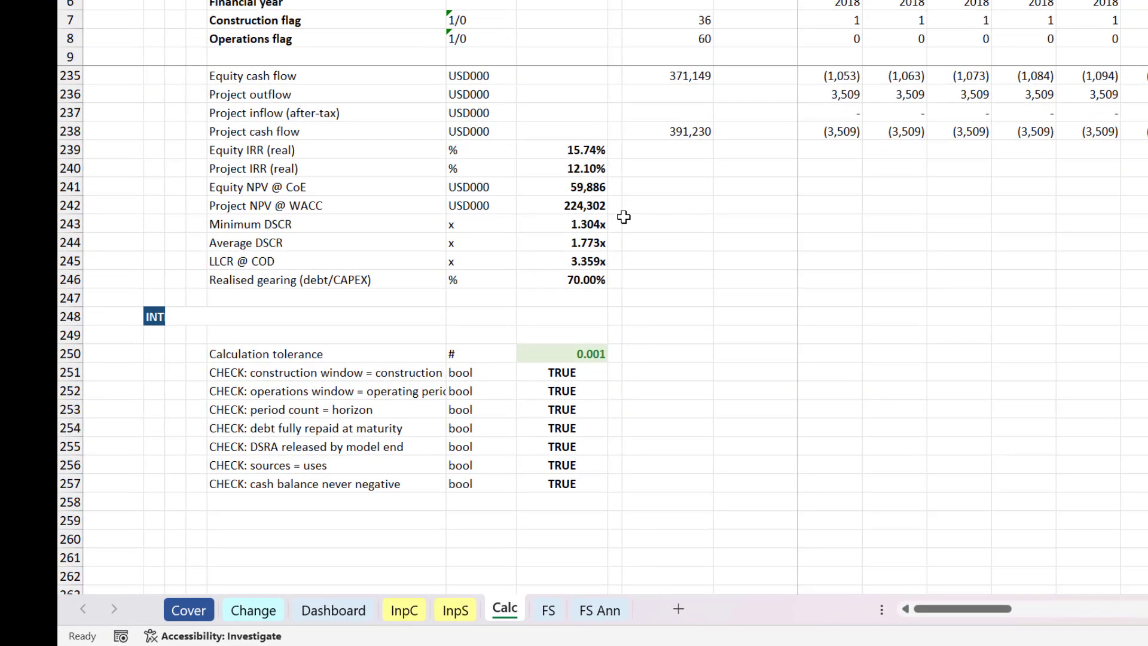
{"action": "scroll", "coordinate": [624, 217], "scroll_direction": "up", "scroll_amount": 2}
{"action": "left_click", "coordinate": [545, 335]}
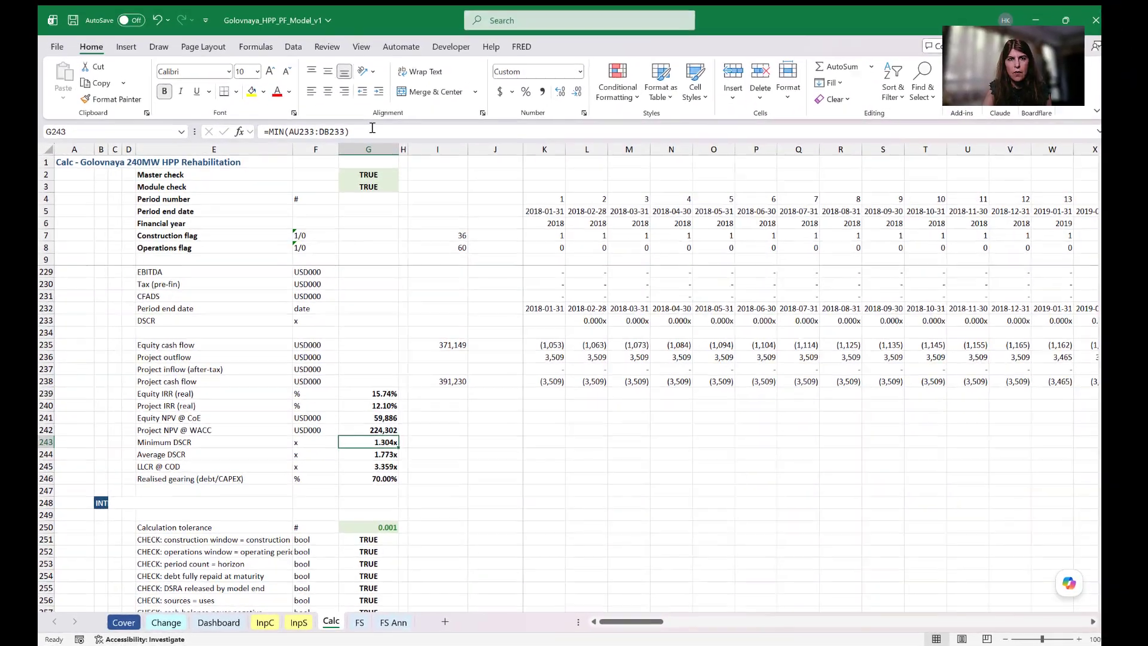
{"action": "key", "text": "F2"}
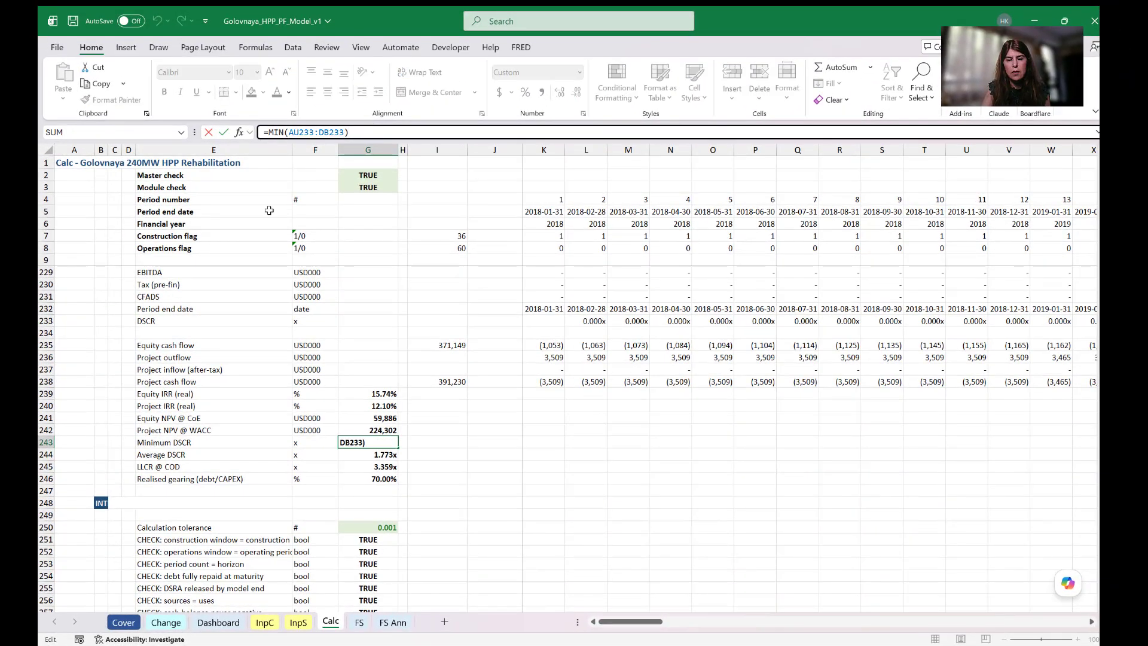
{"action": "left_click_drag", "start_coordinate": [658, 627], "coordinate": [850, 603]}
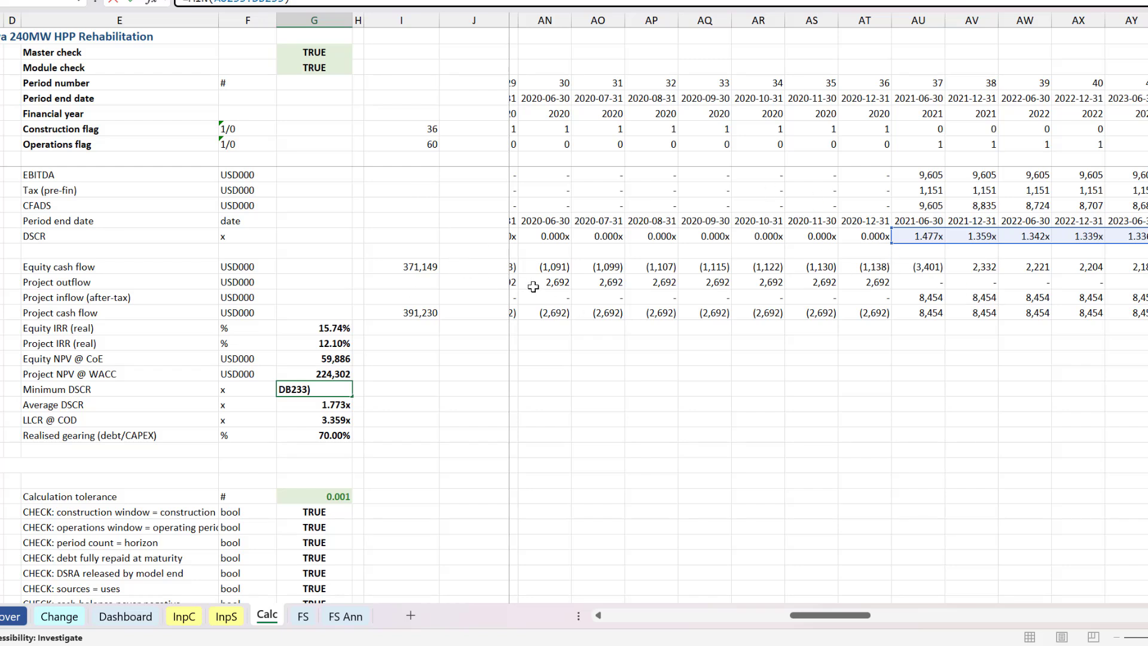
{"action": "key", "text": "ctrl+Return"}
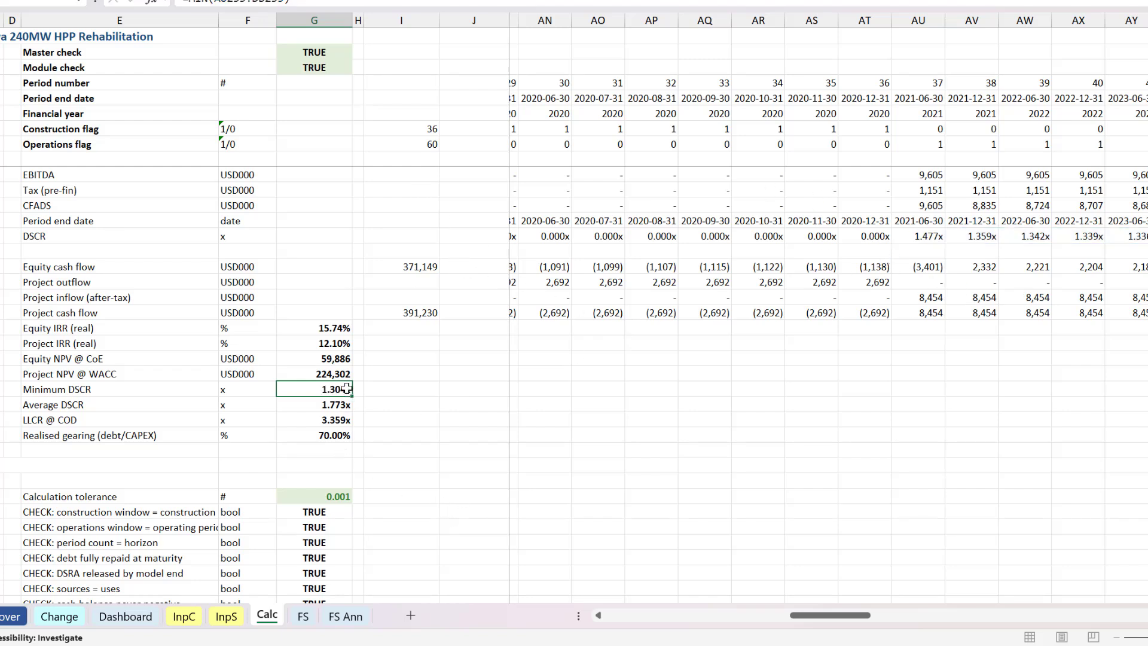
Step: Review the returns block's discount rates and cash flows from the first period, and return to the cash waterfall block
{"action": "scroll", "coordinate": [366, 332], "scroll_direction": "up", "scroll_amount": 1}
{"action": "scroll", "coordinate": [366, 332], "scroll_direction": "up", "scroll_amount": 3}
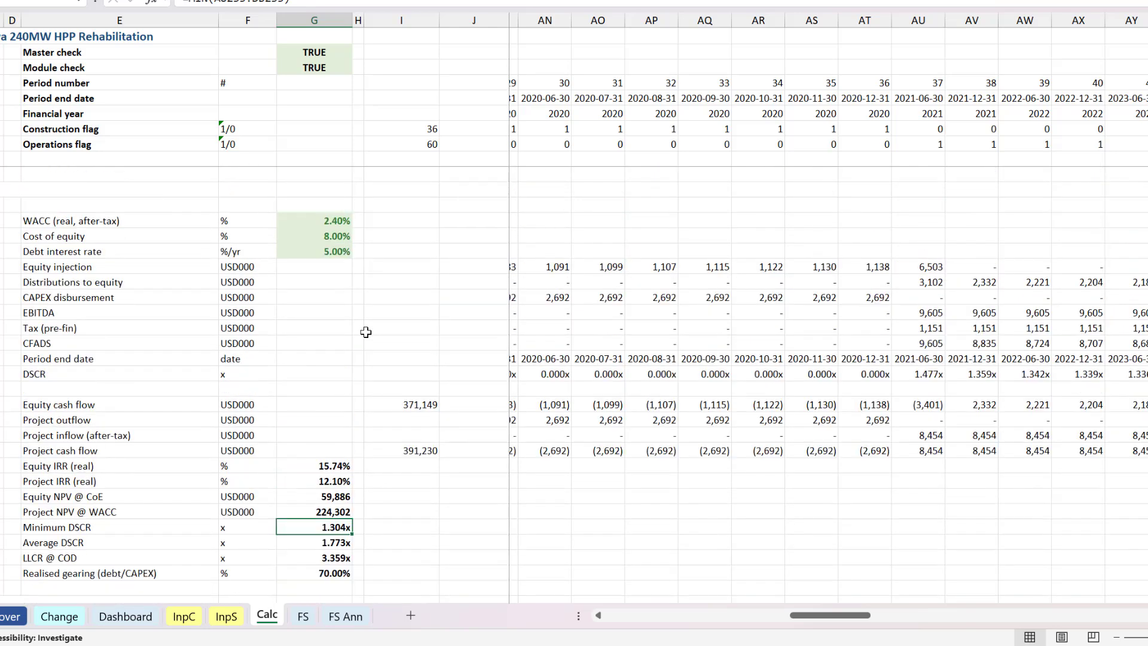
{"action": "left_click_drag", "start_coordinate": [823, 615], "coordinate": [538, 609]}
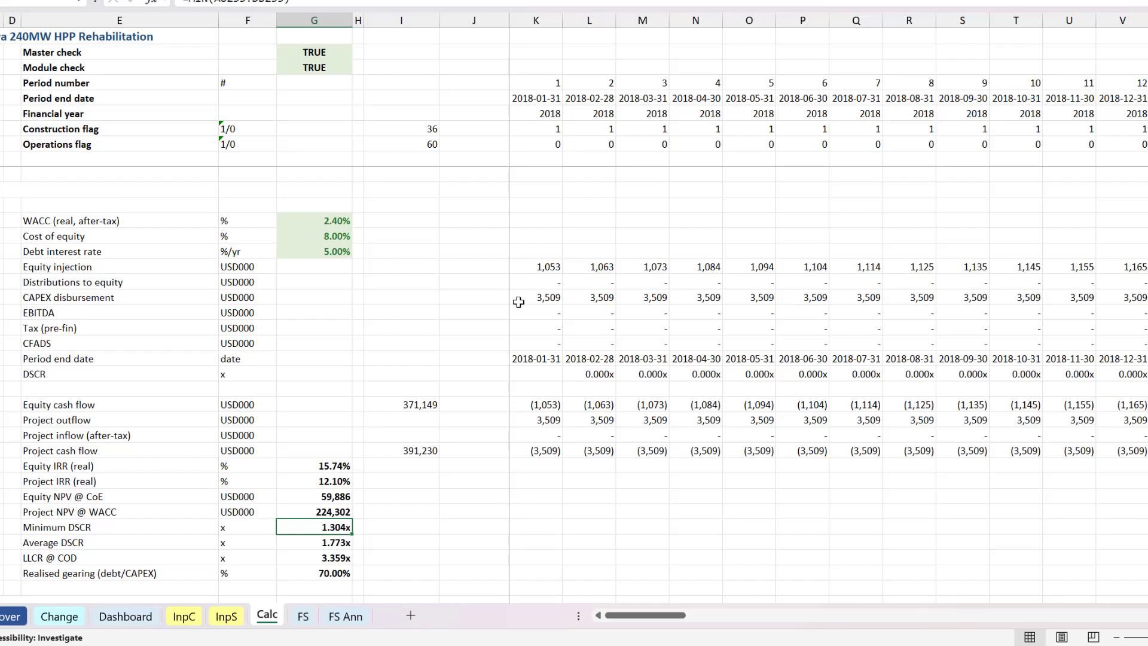
{"action": "scroll", "coordinate": [521, 328], "scroll_direction": "up", "scroll_amount": 8}
{"action": "scroll", "coordinate": [521, 328], "scroll_direction": "up", "scroll_amount": 6}
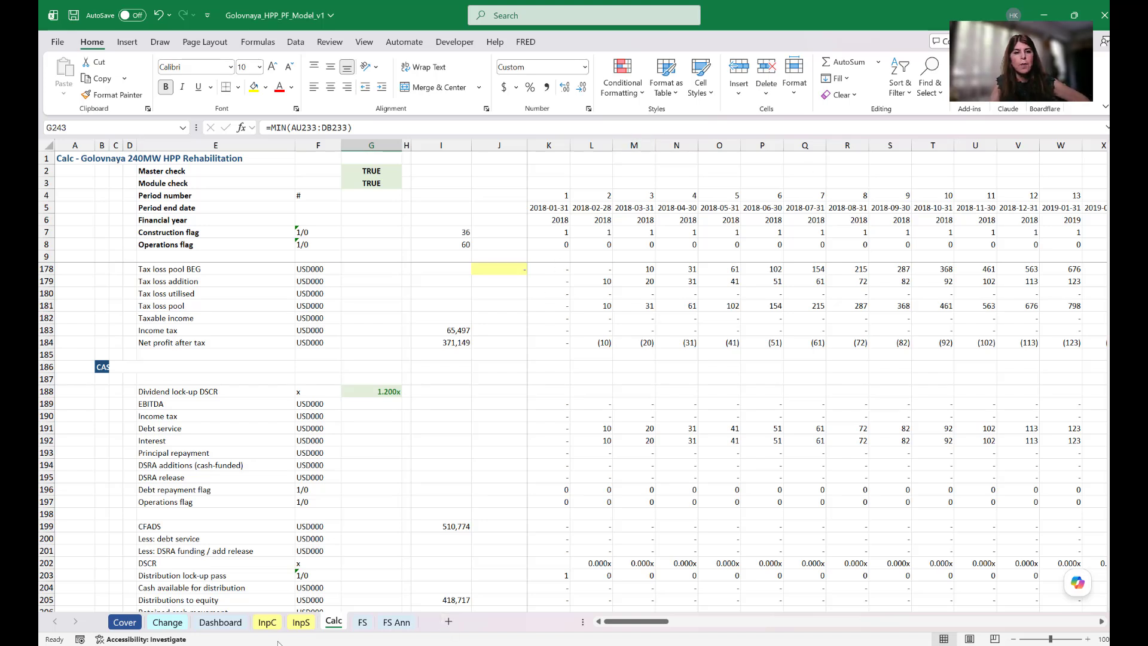
Step: Switch to Claude, read the version 2 layout request and the skill-update replies, and show the delivered workbook in its folder
{"action": "left_click", "coordinate": [722, 645]}
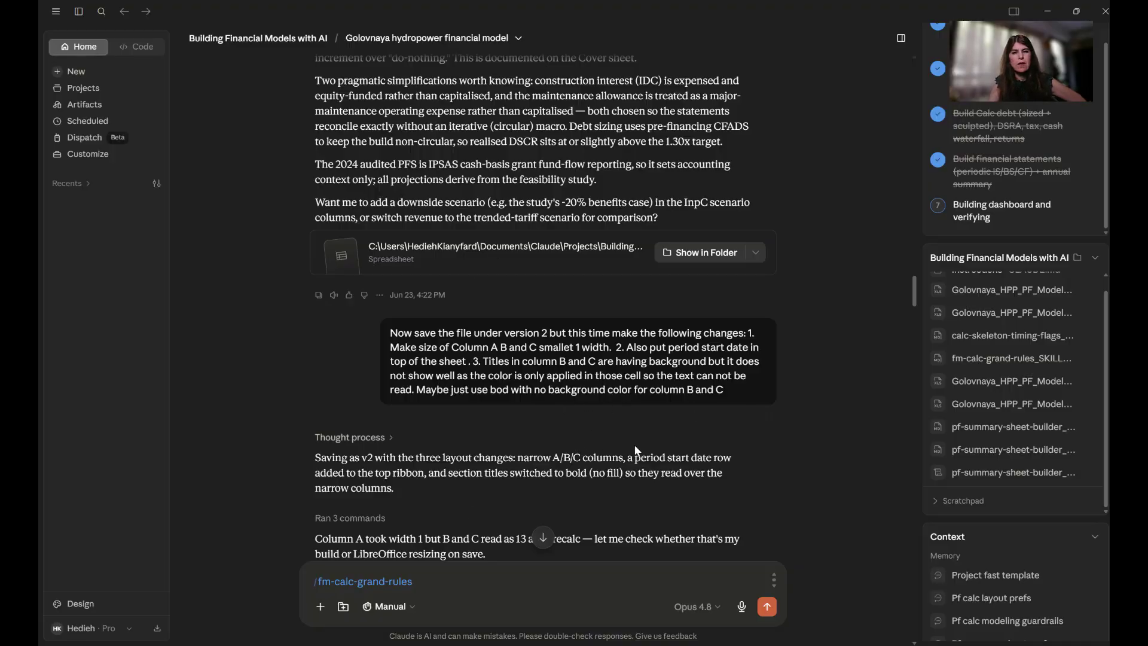
{"action": "scroll", "coordinate": [544, 440], "scroll_direction": "down", "scroll_amount": 2}
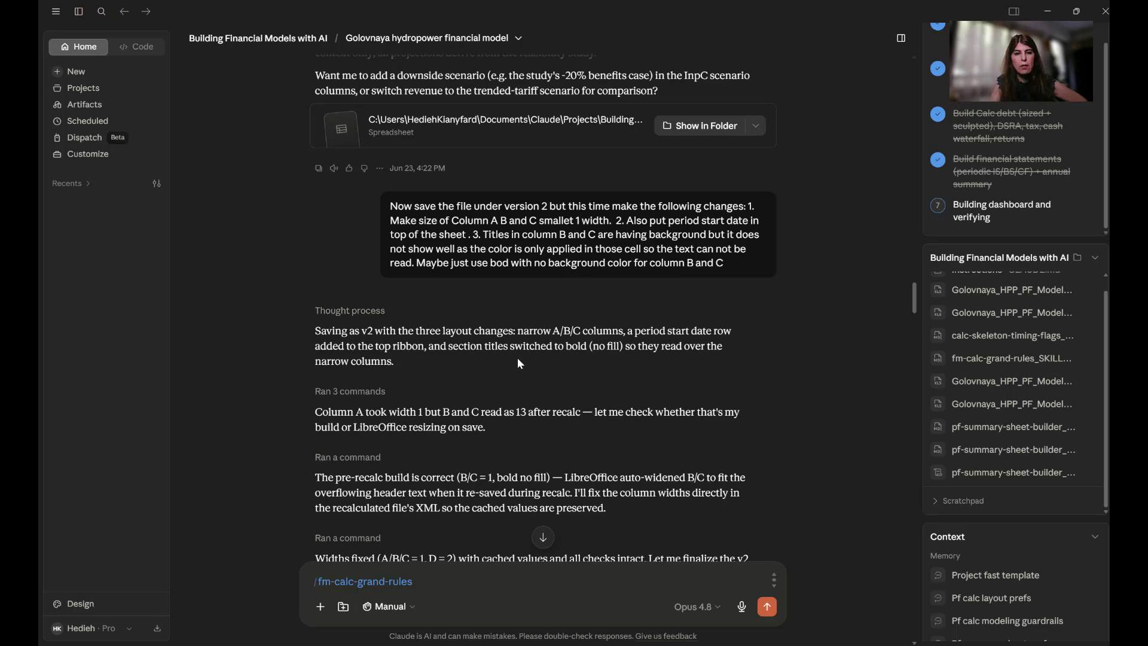
{"action": "scroll", "coordinate": [518, 364], "scroll_direction": "down", "scroll_amount": 15}
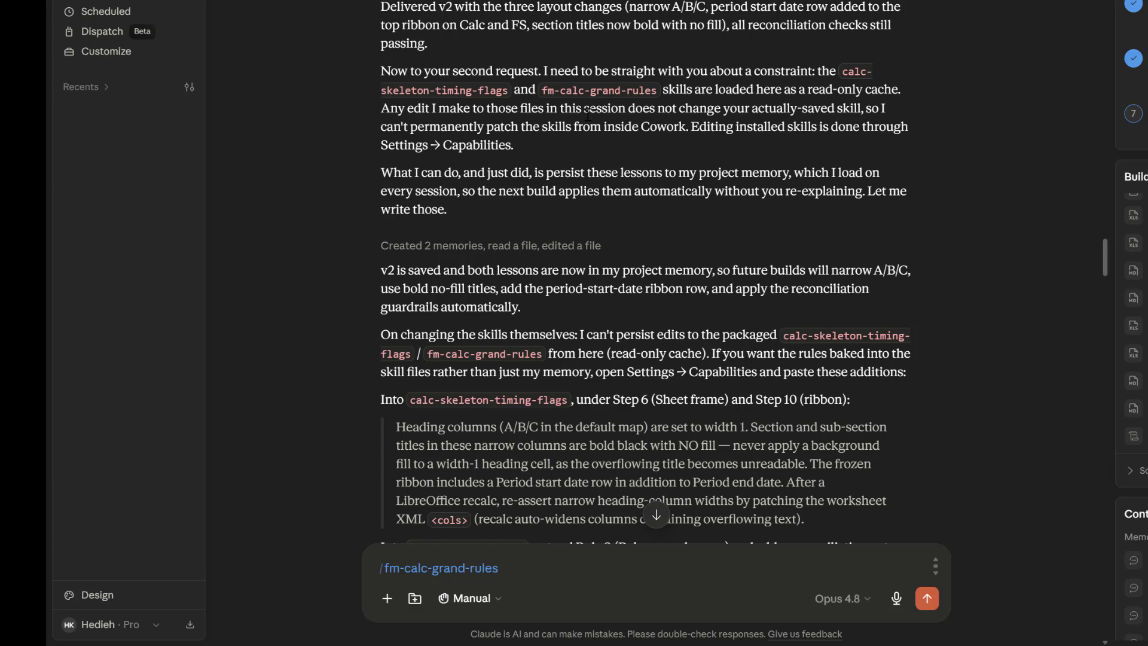
{"action": "scroll", "coordinate": [587, 207], "scroll_direction": "down", "scroll_amount": 8}
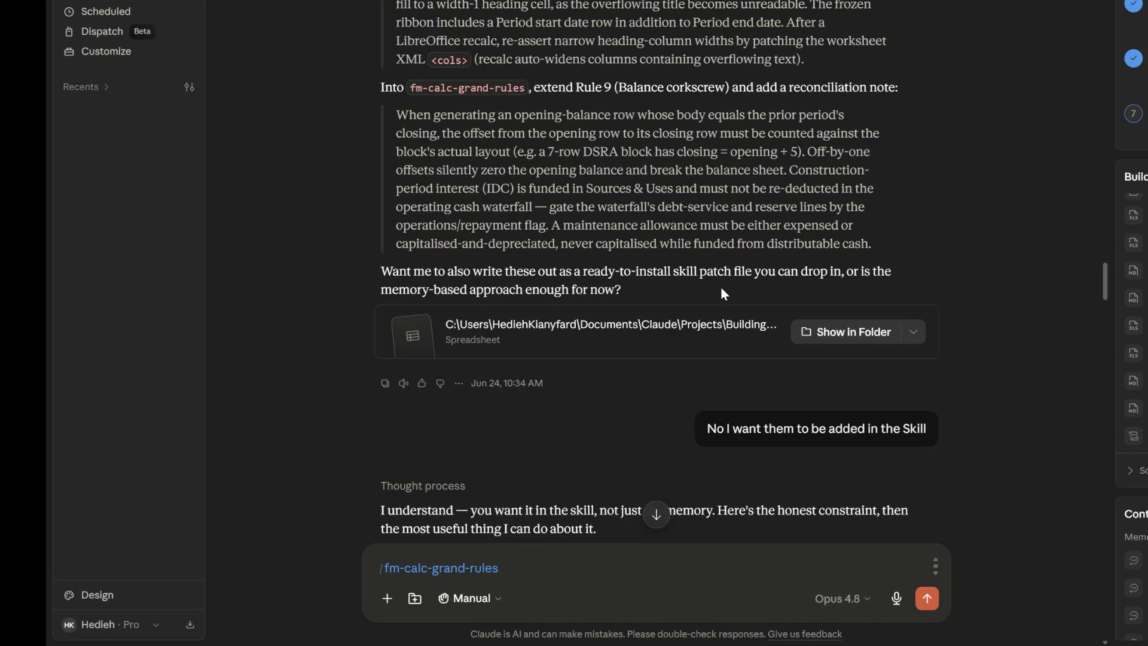
{"action": "scroll", "coordinate": [594, 344], "scroll_direction": "down", "scroll_amount": 4}
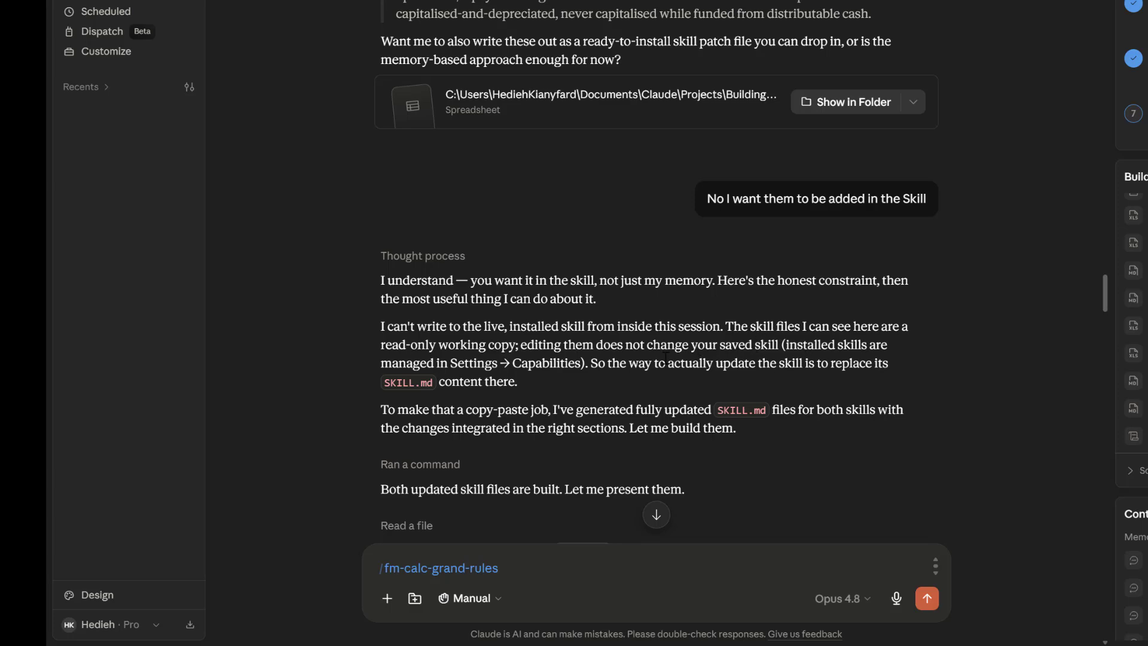
{"action": "scroll", "coordinate": [666, 357], "scroll_direction": "up", "scroll_amount": 2}
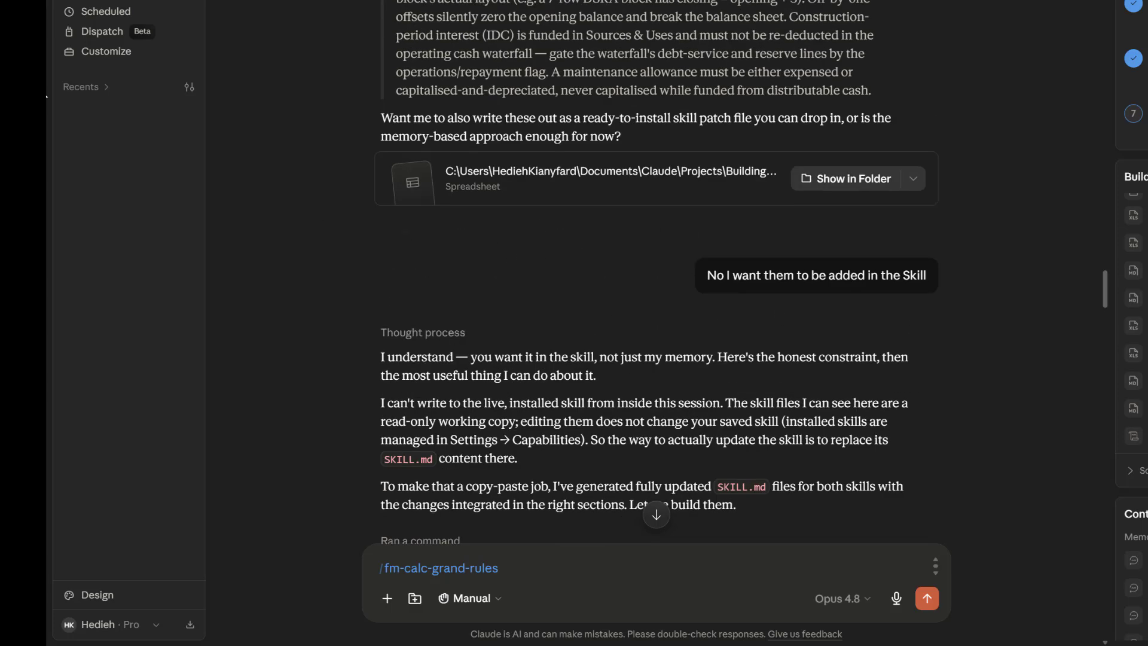
{"action": "left_click", "coordinate": [836, 180]}
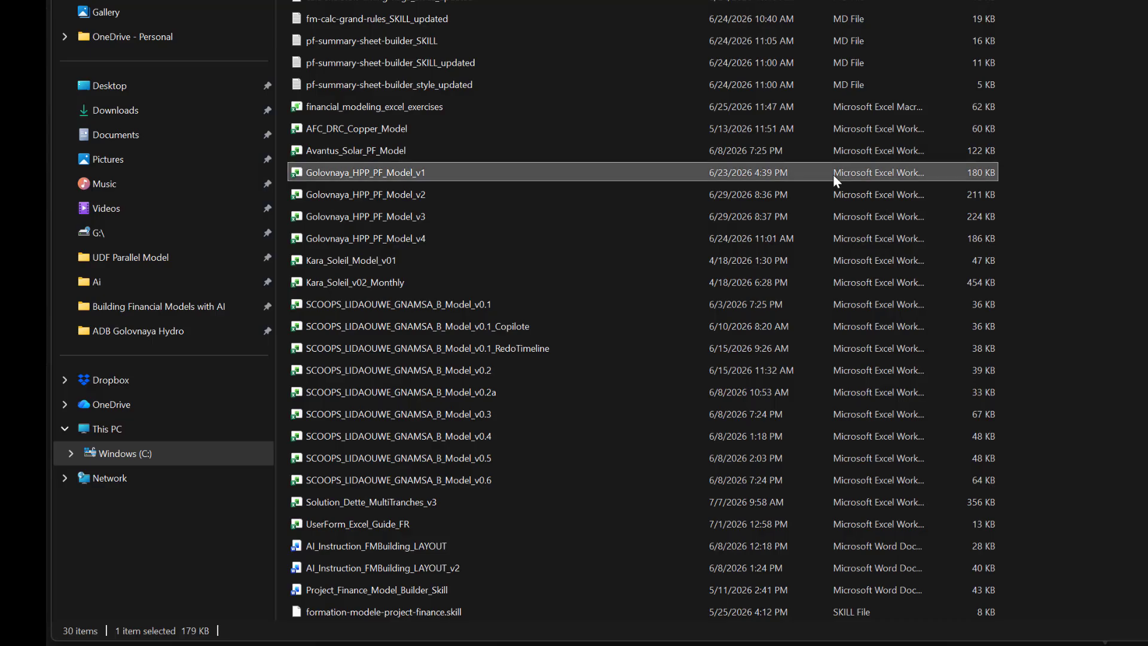
Step: Open Golovnaya_HPP_PF_Model_v2 from the project folder and examine the Calc sheet's timing, flags and escalation blocks
{"action": "left_click", "coordinate": [408, 192]}
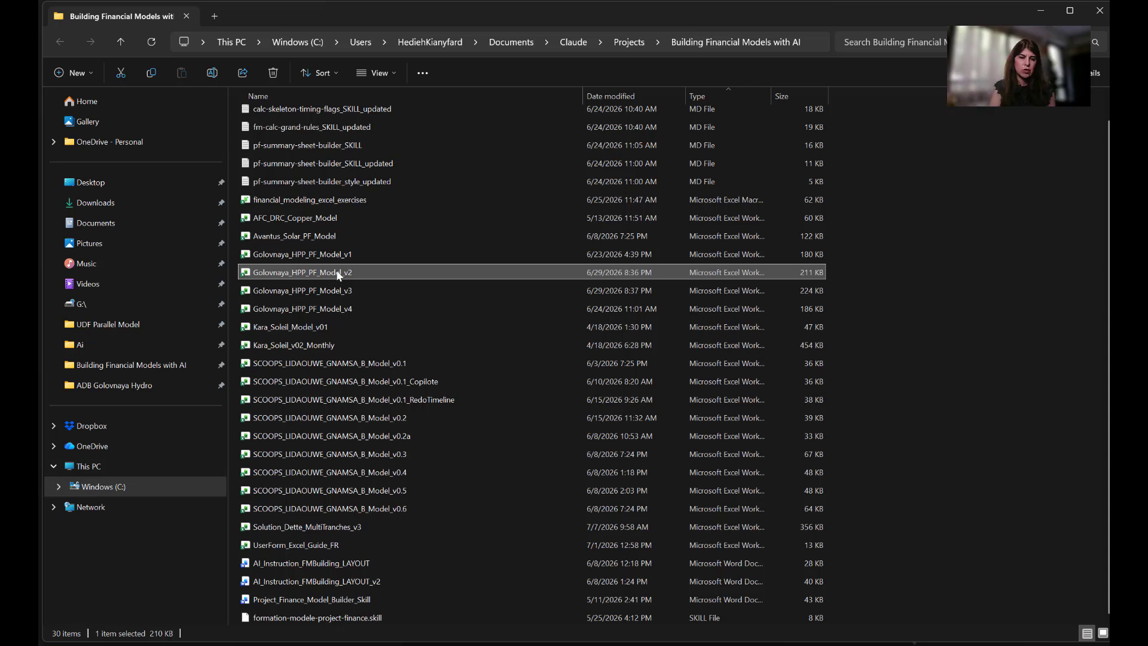
{"action": "double_click", "coordinate": [338, 273]}
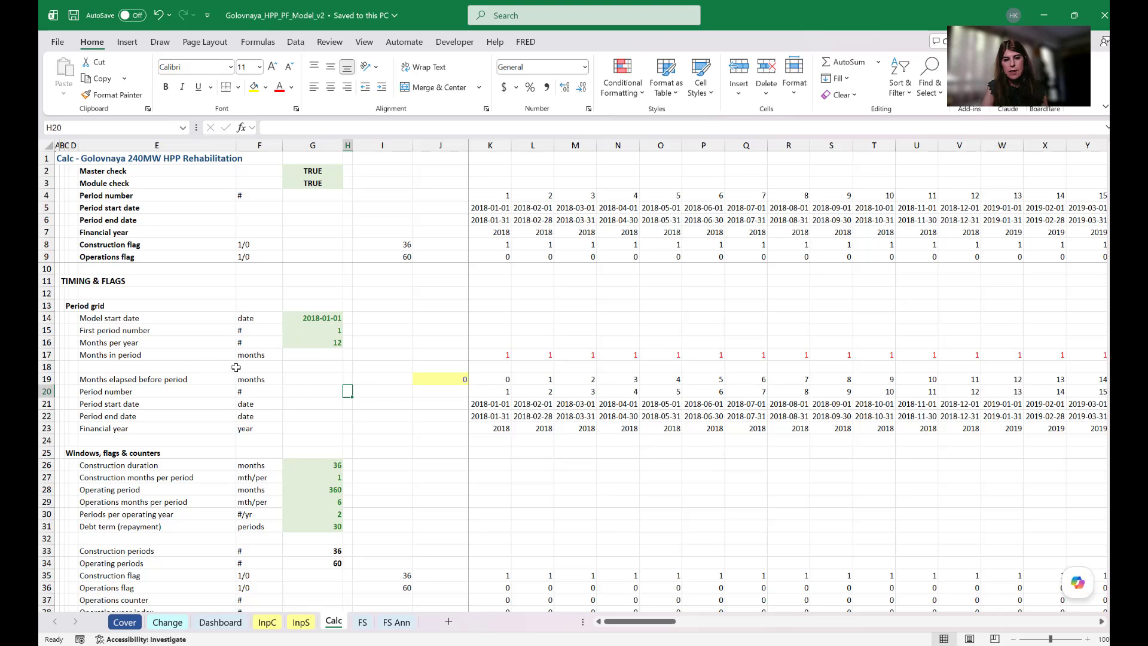
{"action": "scroll", "coordinate": [233, 366], "scroll_direction": "down", "scroll_amount": 2}
{"action": "scroll", "coordinate": [252, 380], "scroll_direction": "down", "scroll_amount": 5}
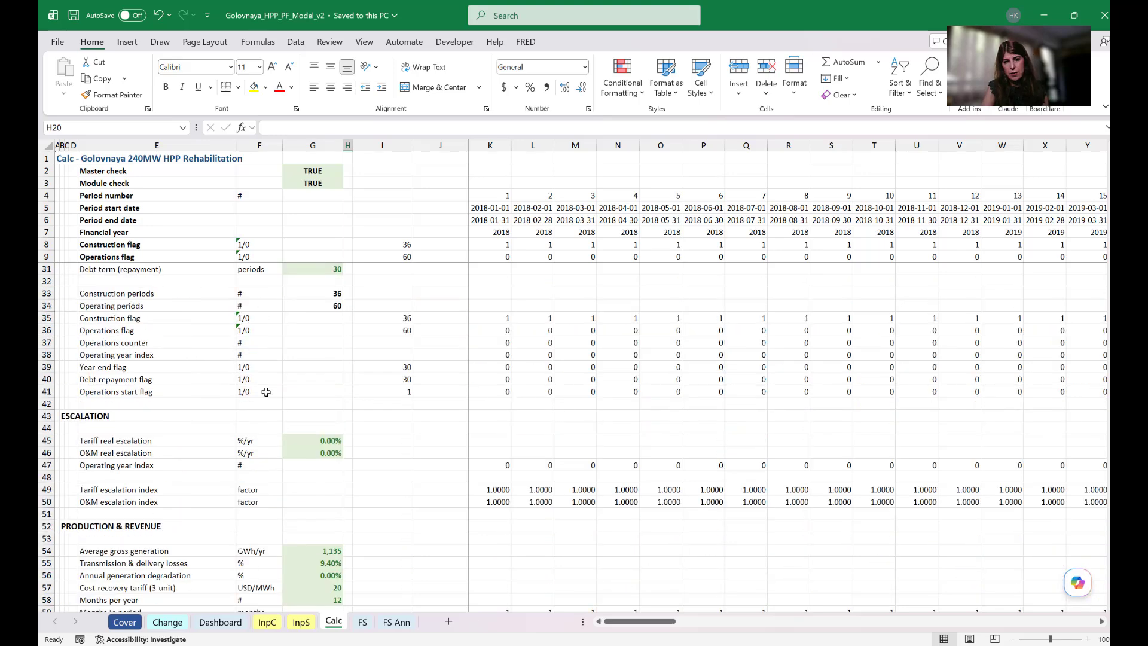
{"action": "left_click", "coordinate": [47, 416]}
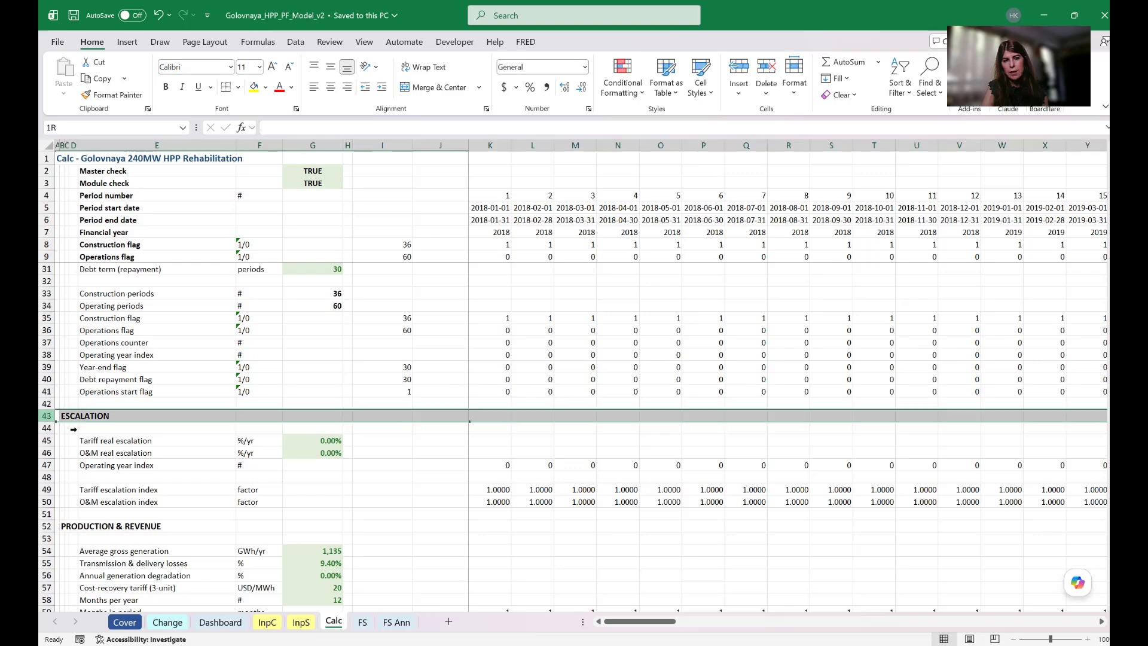
{"action": "scroll", "coordinate": [226, 505], "scroll_direction": "down", "scroll_amount": 7}
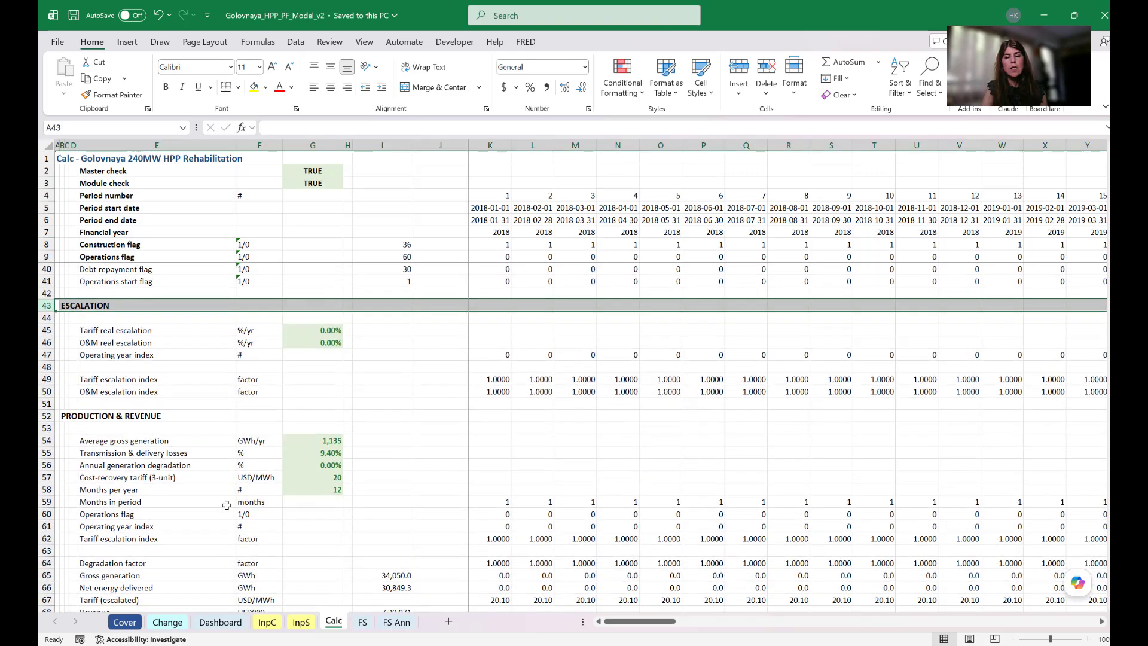
Step: Check the source links of the tax depreciation life and months per year in the CAPEX & Depreciation block
{"action": "scroll", "coordinate": [226, 506], "scroll_direction": "down", "scroll_amount": 8}
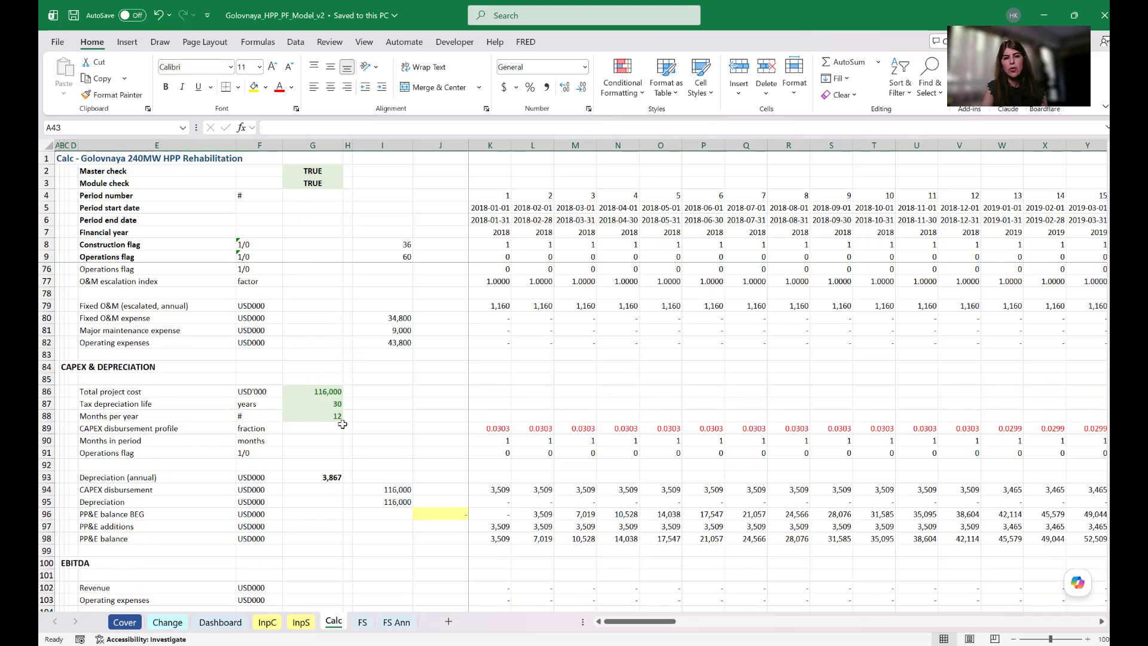
{"action": "left_click", "coordinate": [317, 402]}
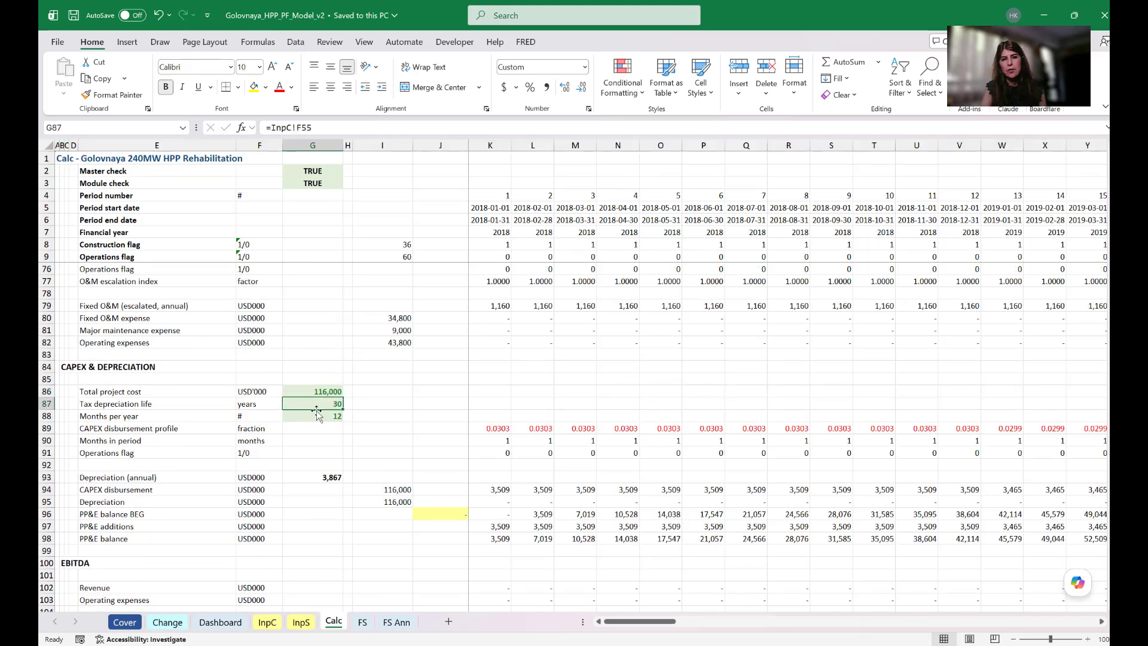
{"action": "left_click", "coordinate": [327, 418]}
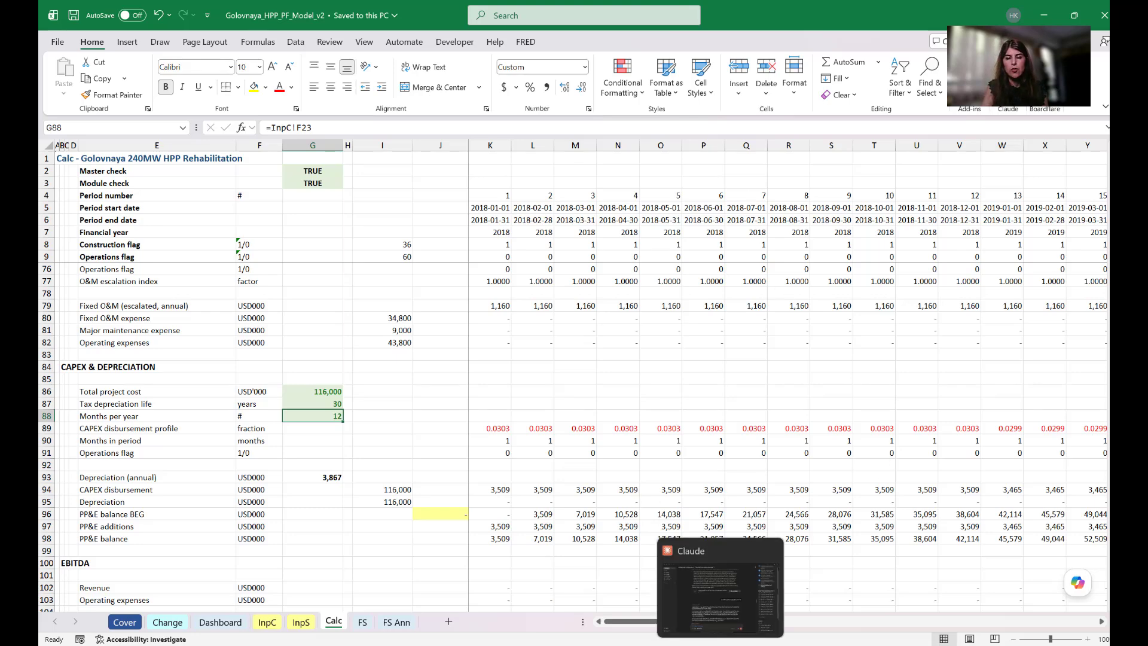
Step: Read Claude's reply about adding the rules to the skill, and return to the v2 workbook's Dashboard sheet
{"action": "left_click", "coordinate": [720, 645]}
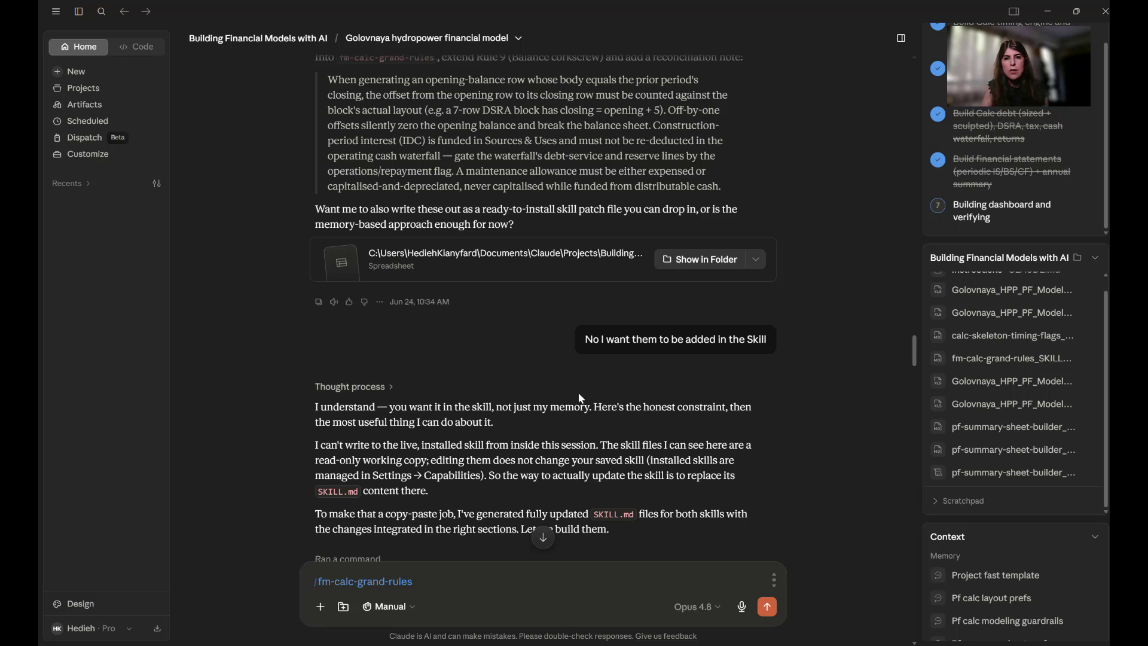
{"action": "scroll", "coordinate": [581, 398], "scroll_direction": "down", "scroll_amount": 2}
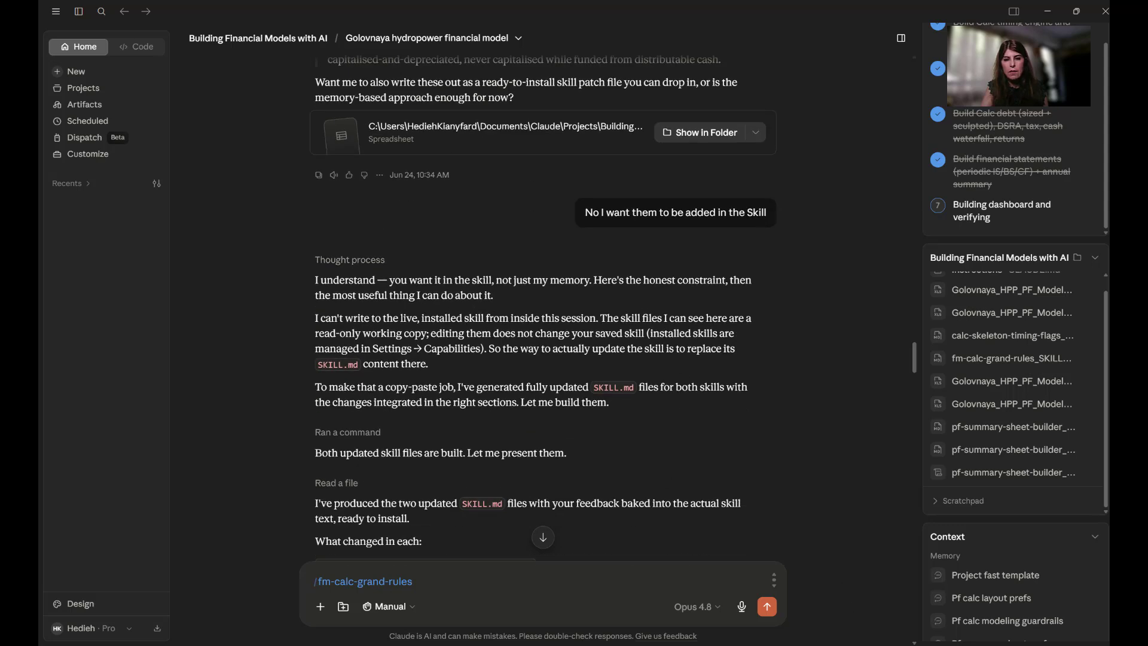
{"action": "left_click", "coordinate": [601, 621]}
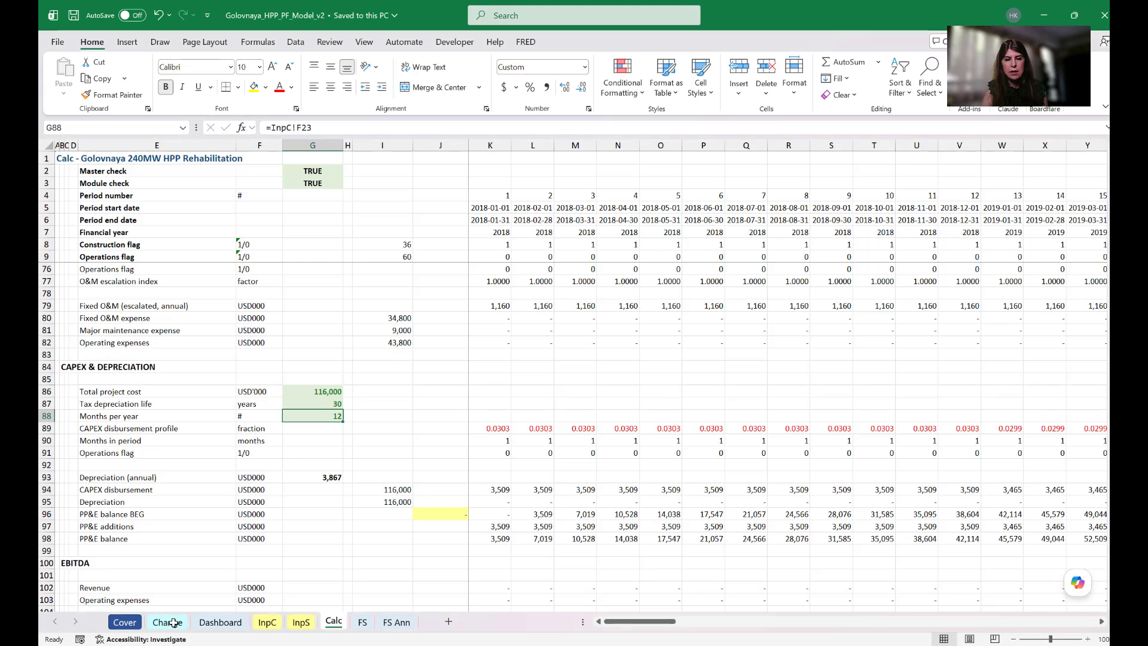
{"action": "left_click", "coordinate": [222, 623]}
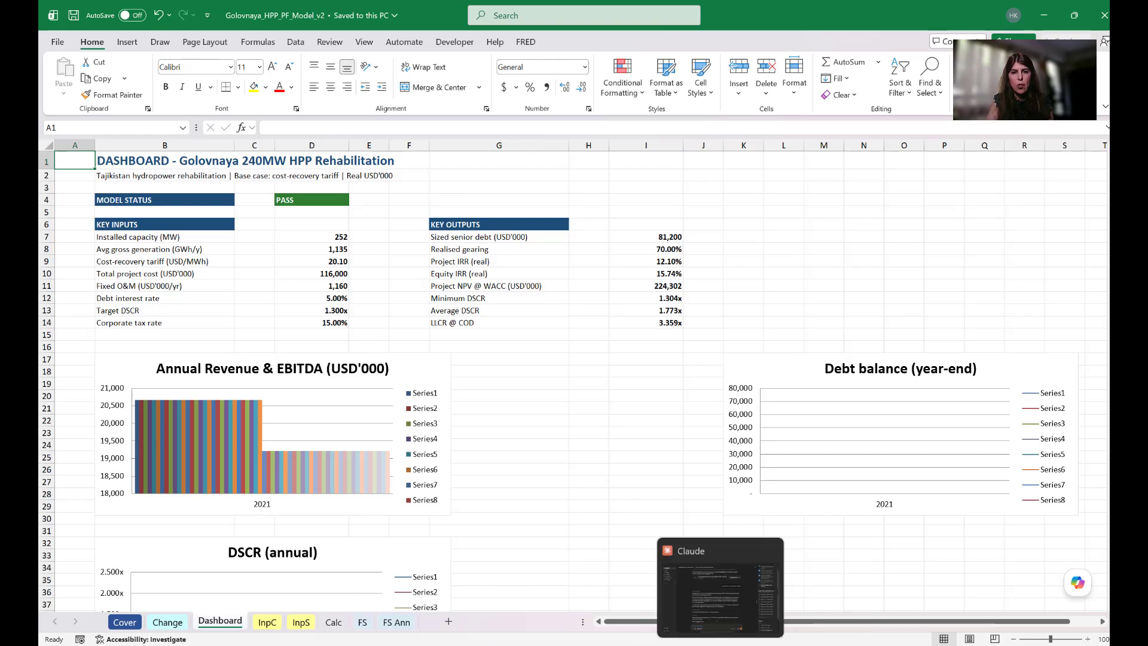
Step: Switch to Claude and read the changes to both SKILL.md files and the request for a version 3 summary sheet
{"action": "left_click", "coordinate": [730, 645]}
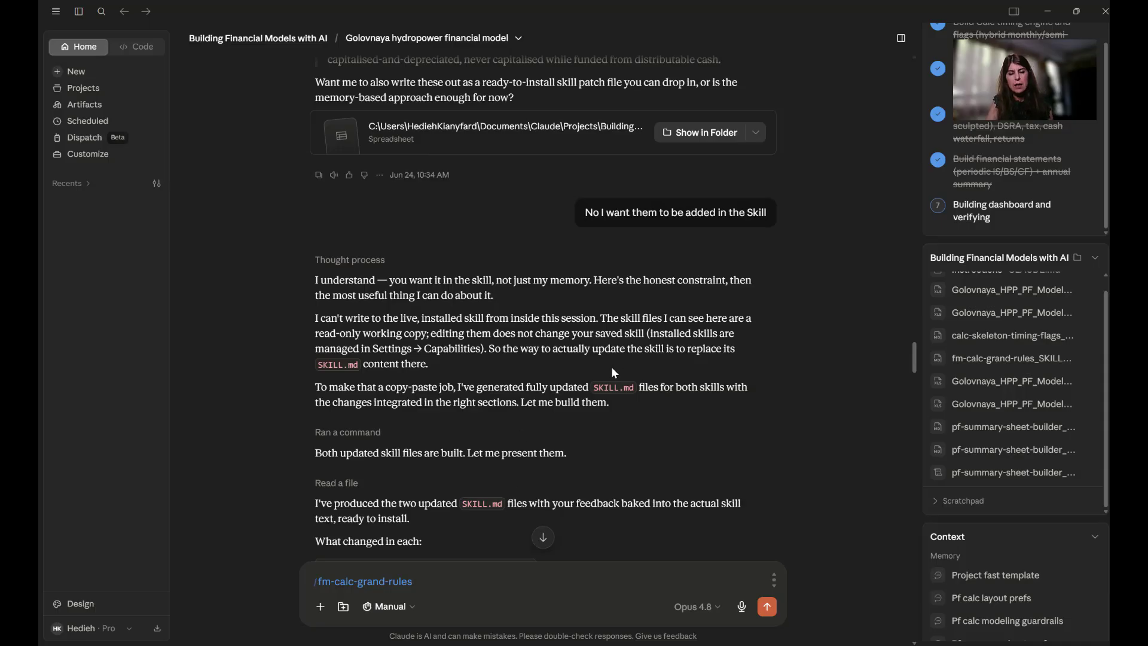
{"action": "scroll", "coordinate": [611, 367], "scroll_direction": "down", "scroll_amount": 2}
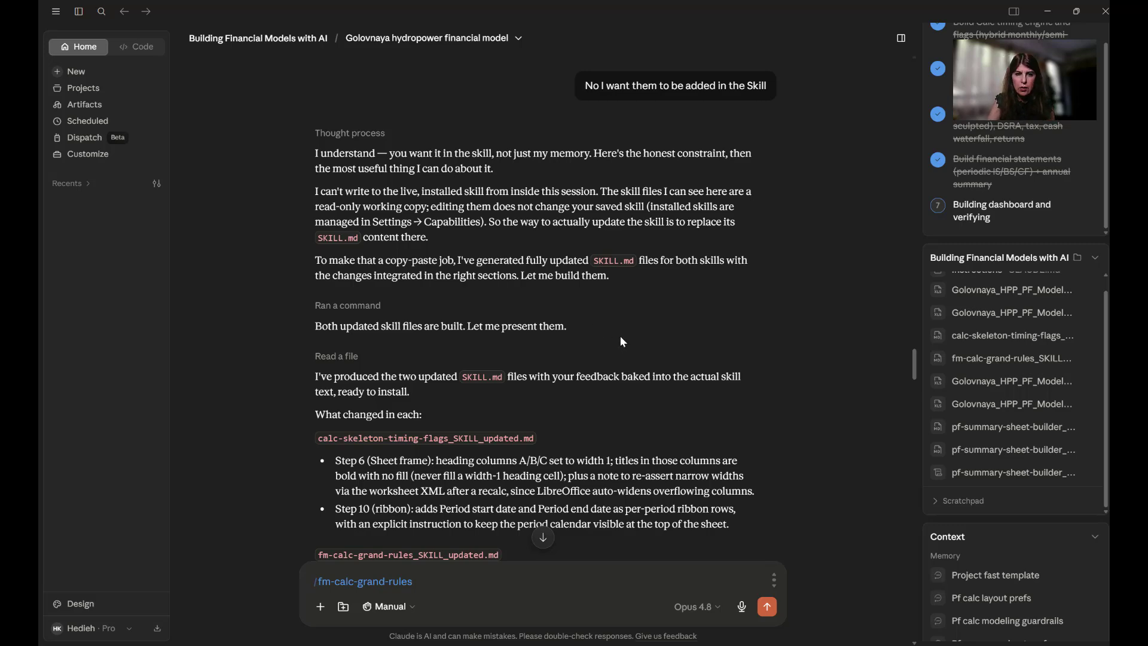
{"action": "scroll", "coordinate": [620, 335], "scroll_direction": "down", "scroll_amount": 5}
{"action": "scroll", "coordinate": [621, 337], "scroll_direction": "down", "scroll_amount": 2}
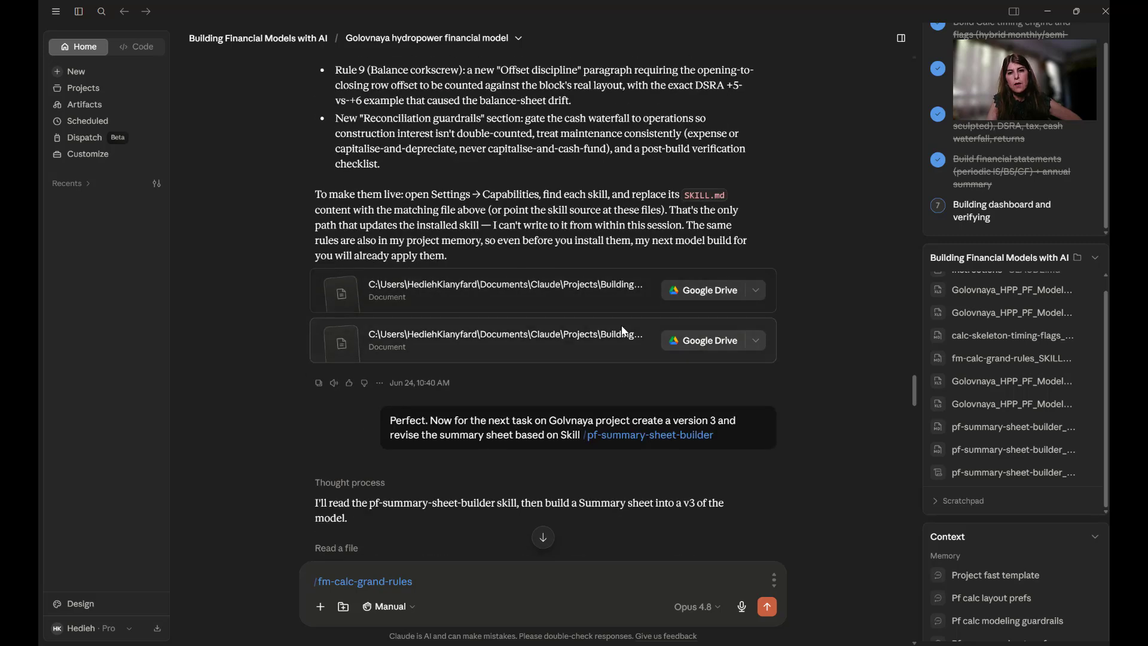
Step: Open the pf-summary-sheet-builder skill from the version 3 request, read its rules and panel structure, and close it
{"action": "mouse_move", "coordinate": [648, 439]}
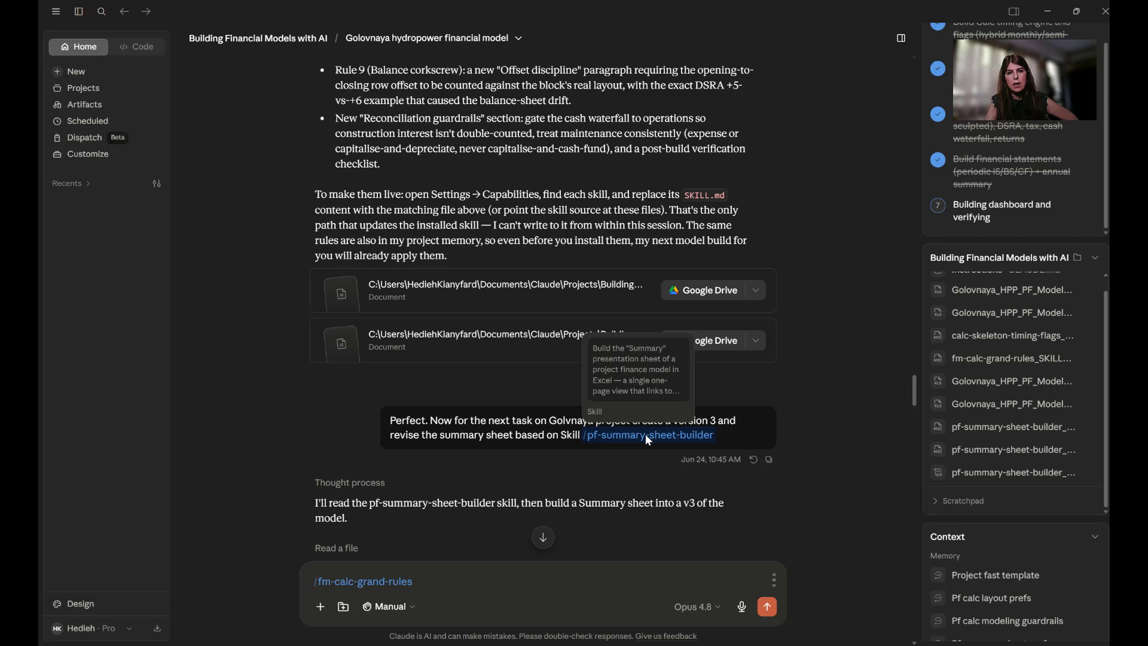
{"action": "left_click", "coordinate": [647, 436]}
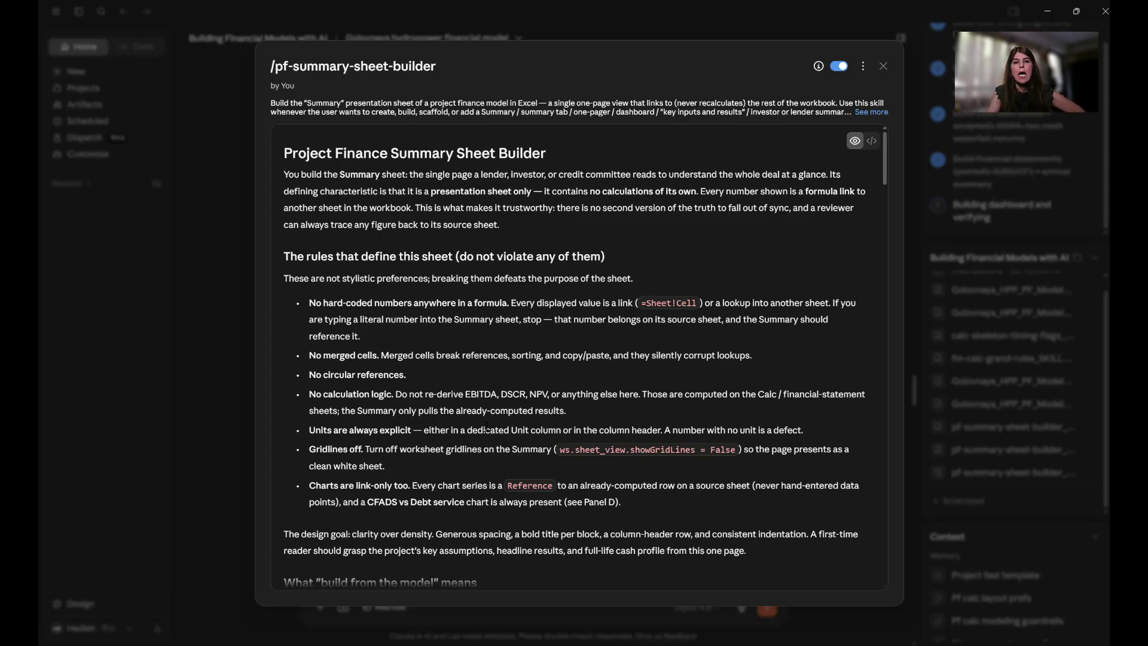
{"action": "scroll", "coordinate": [509, 387], "scroll_direction": "down", "scroll_amount": 5}
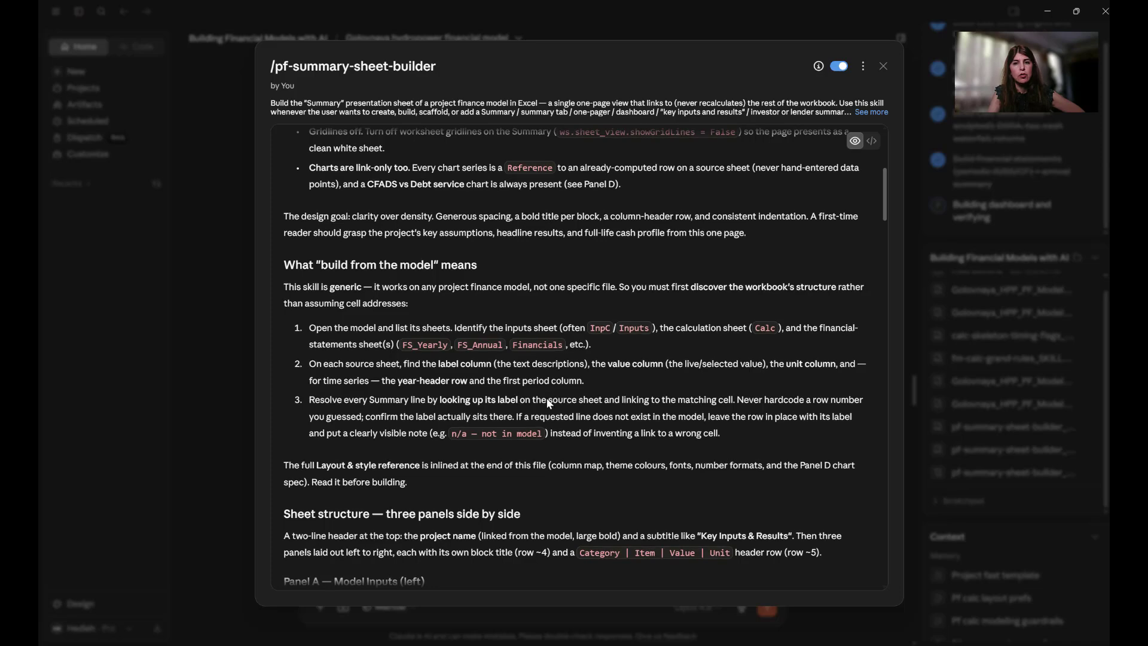
{"action": "scroll", "coordinate": [546, 408], "scroll_direction": "down", "scroll_amount": 5}
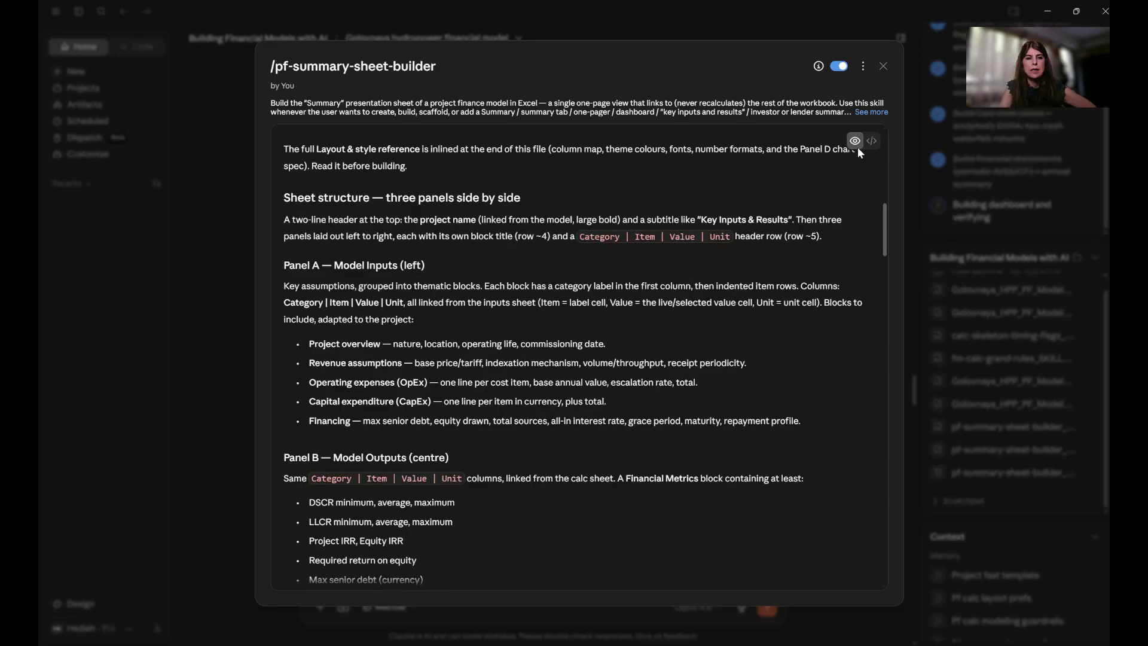
{"action": "scroll", "coordinate": [509, 436], "scroll_direction": "down", "scroll_amount": 10}
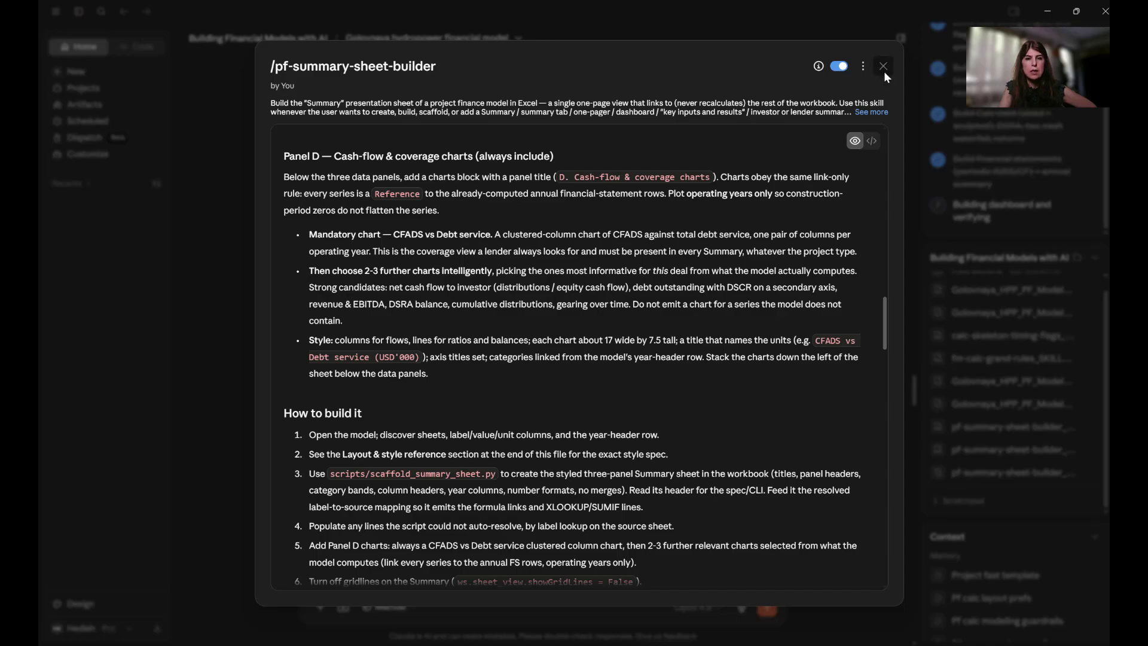
{"action": "left_click", "coordinate": [884, 67]}
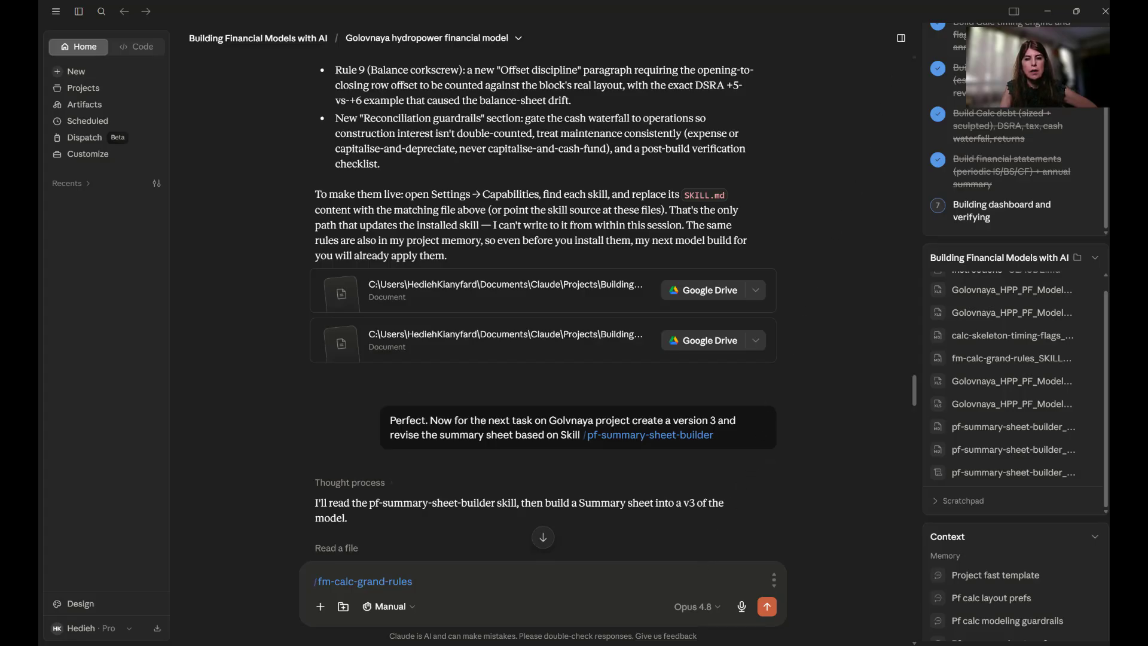
Step: Open Golovnaya_HPP_PF_Model_v3 from the project folder and highlight the Summary sheet's Model Inputs columns A to D
{"action": "mouse_move", "coordinate": [609, 645]}
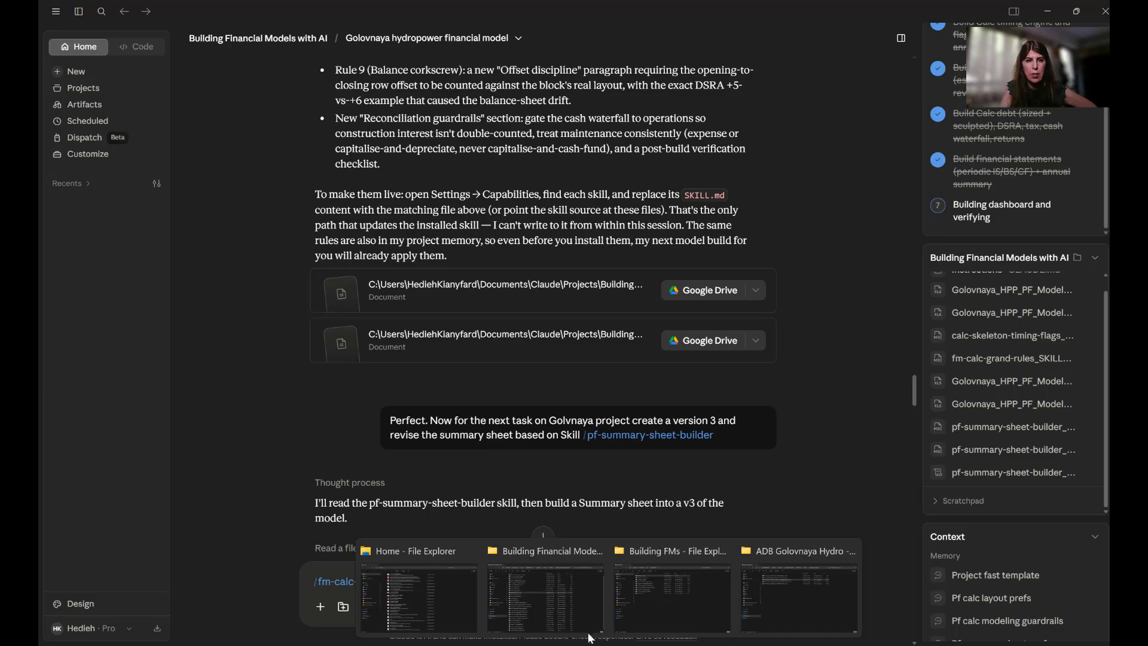
{"action": "left_click", "coordinate": [553, 592]}
{"action": "left_click", "coordinate": [337, 291]}
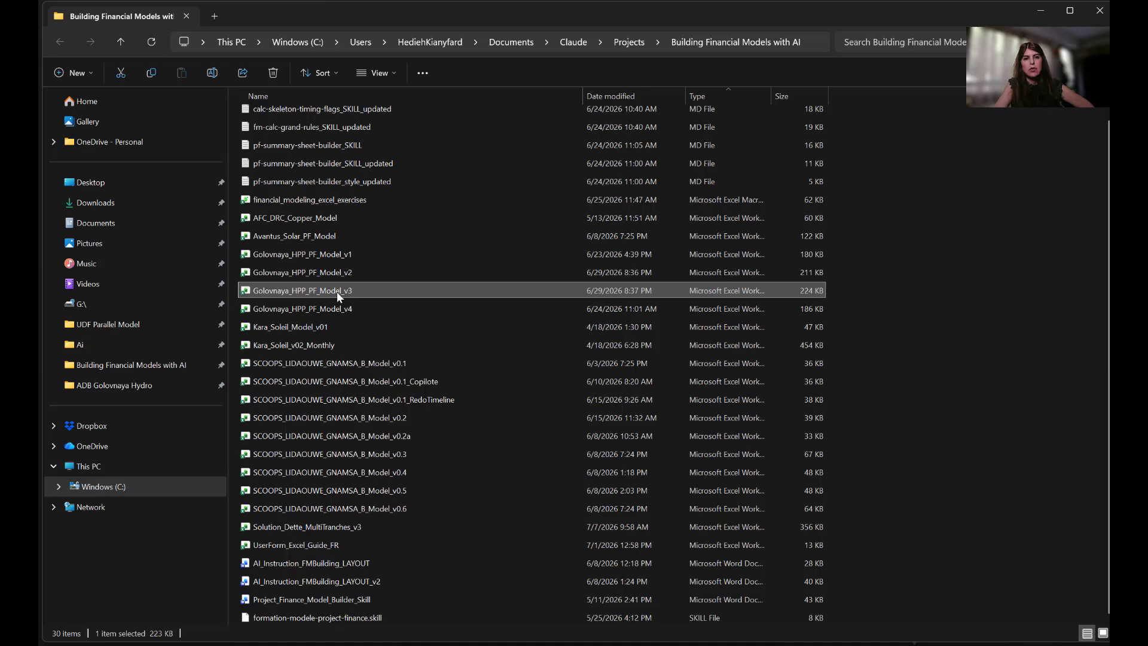
{"action": "double_click", "coordinate": [336, 292]}
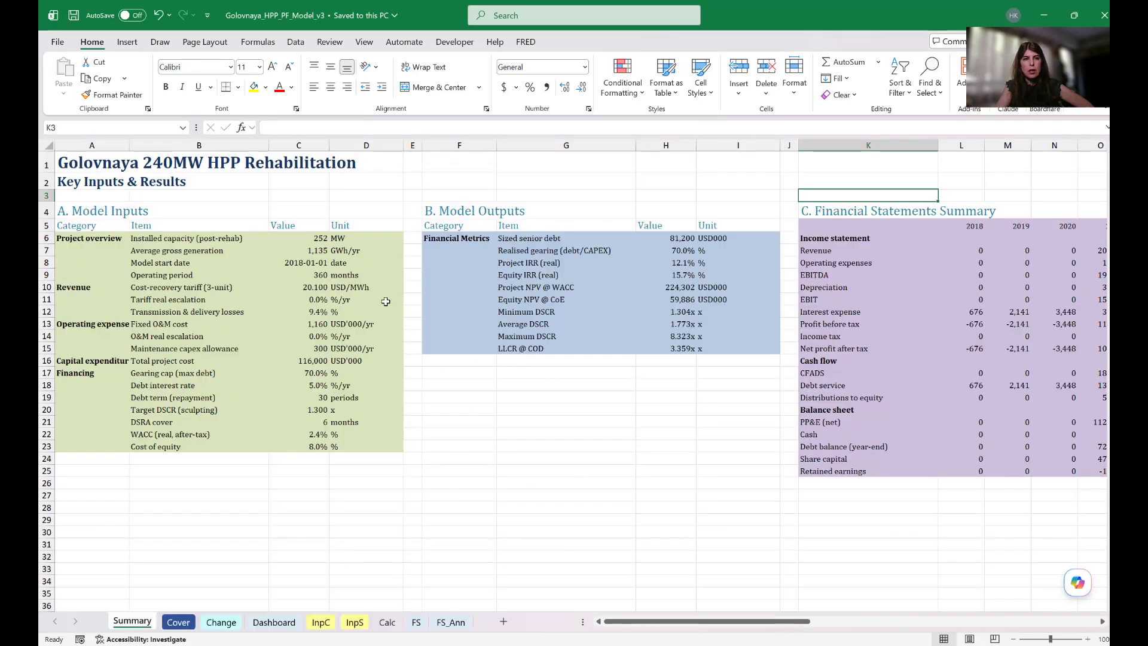
{"action": "left_click", "coordinate": [118, 148]}
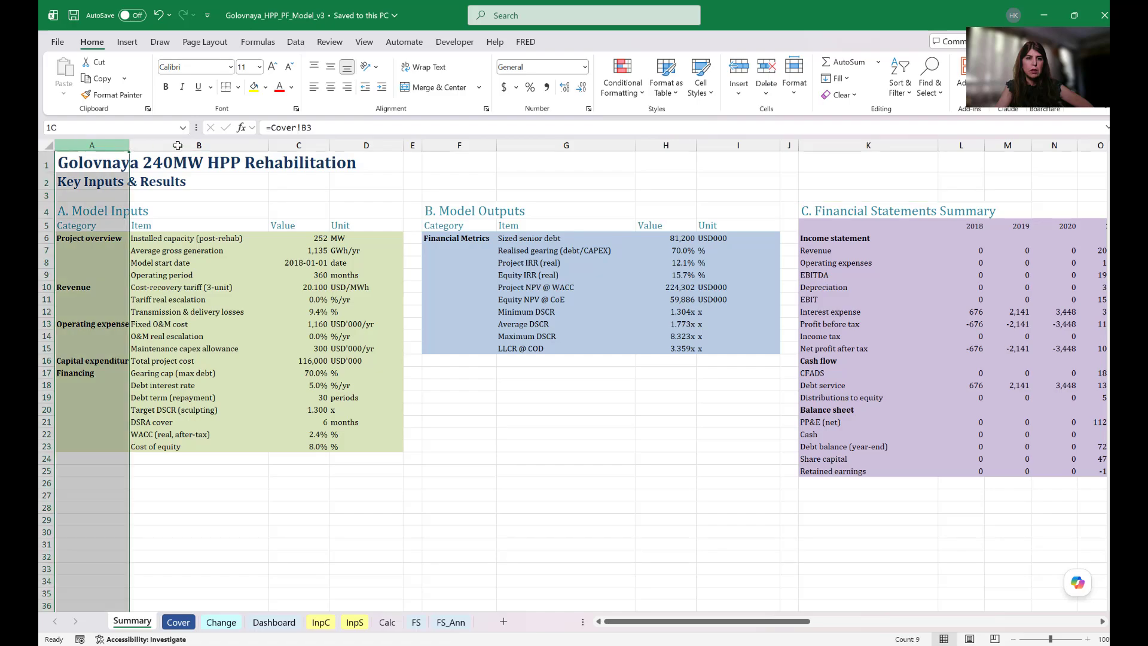
{"action": "left_click_drag", "start_coordinate": [178, 145], "coordinate": [375, 146]}
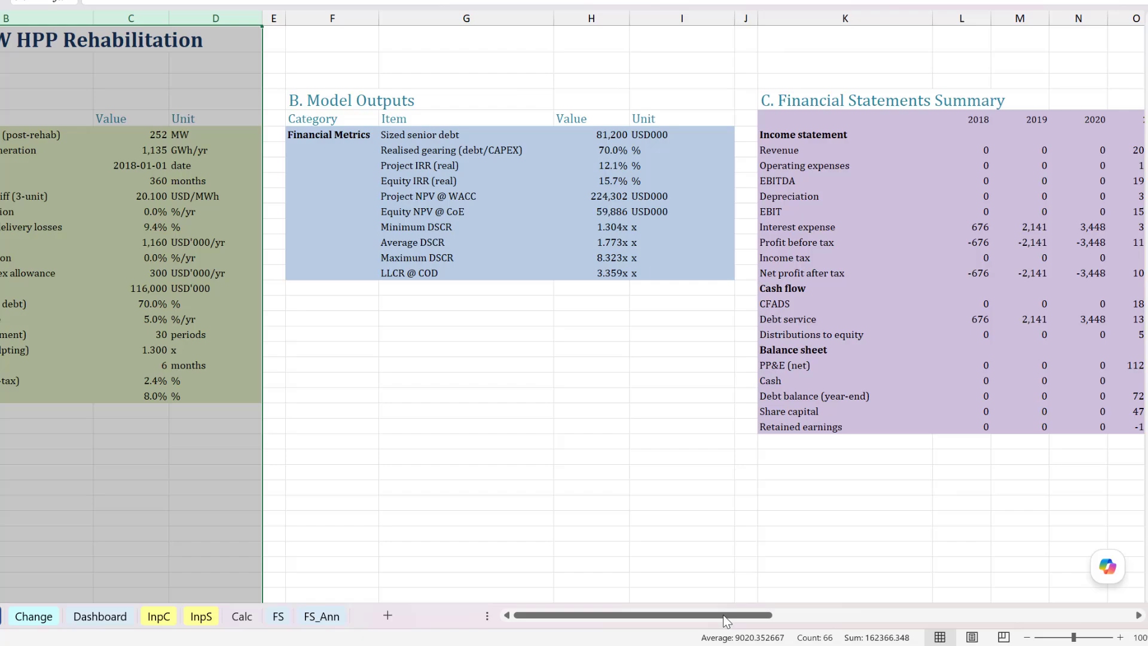
Step: Look across and down the rest of the v3 Summary sheet, and close the workbook
{"action": "left_click_drag", "start_coordinate": [1076, 614], "coordinate": [1076, 614]}
{"action": "left_click_drag", "start_coordinate": [724, 618], "coordinate": [517, 614]}
{"action": "scroll", "coordinate": [257, 409], "scroll_direction": "down", "scroll_amount": 8}
{"action": "scroll", "coordinate": [257, 408], "scroll_direction": "down", "scroll_amount": 3}
{"action": "scroll", "coordinate": [258, 408], "scroll_direction": "up", "scroll_amount": 9}
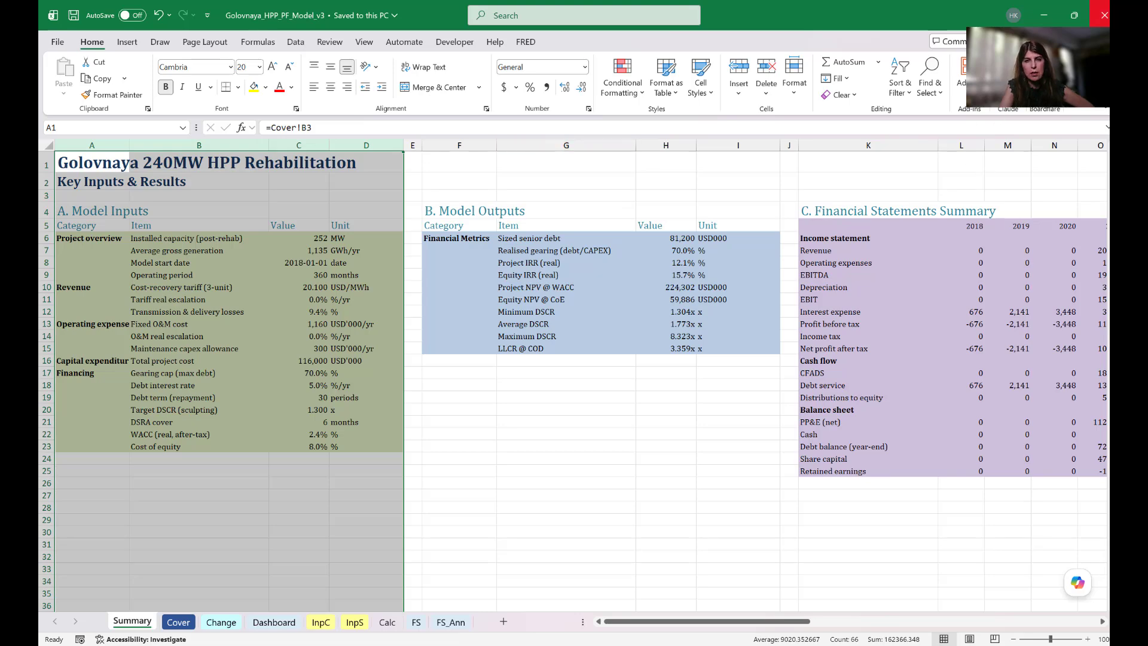
{"action": "left_click", "coordinate": [1104, 15]}
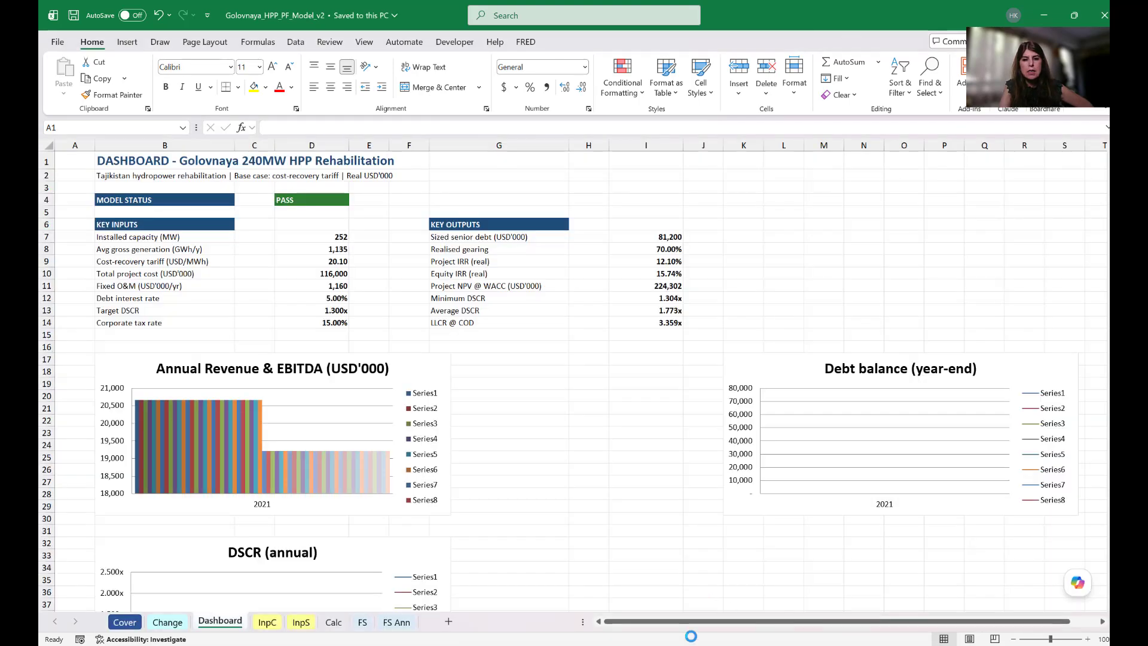
Step: Open the Golovnaya_HPP_PF_Model_v4 workbook from the Building Financial Models with AI folder
{"action": "mouse_move", "coordinate": [609, 643]}
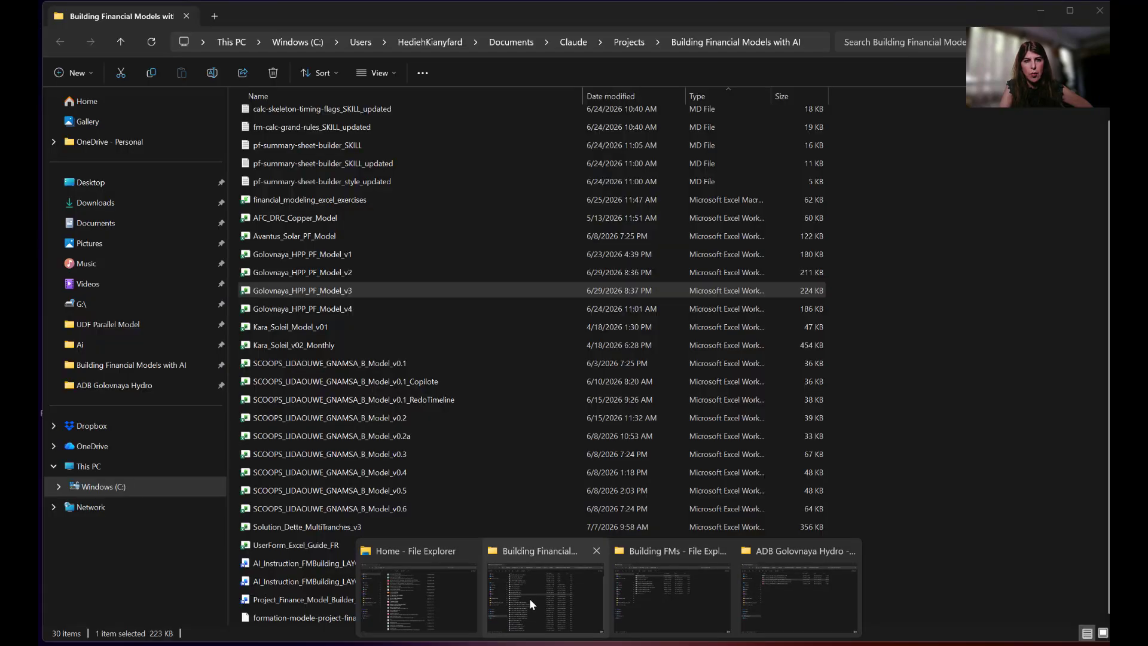
{"action": "left_click", "coordinate": [531, 598]}
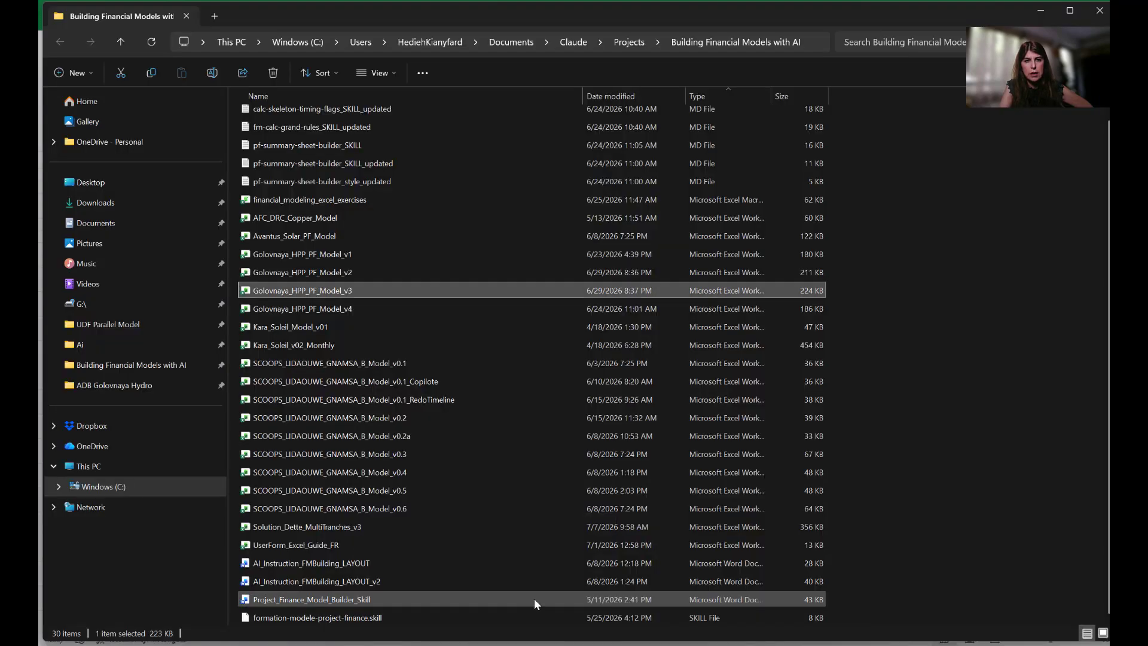
{"action": "left_click", "coordinate": [310, 310]}
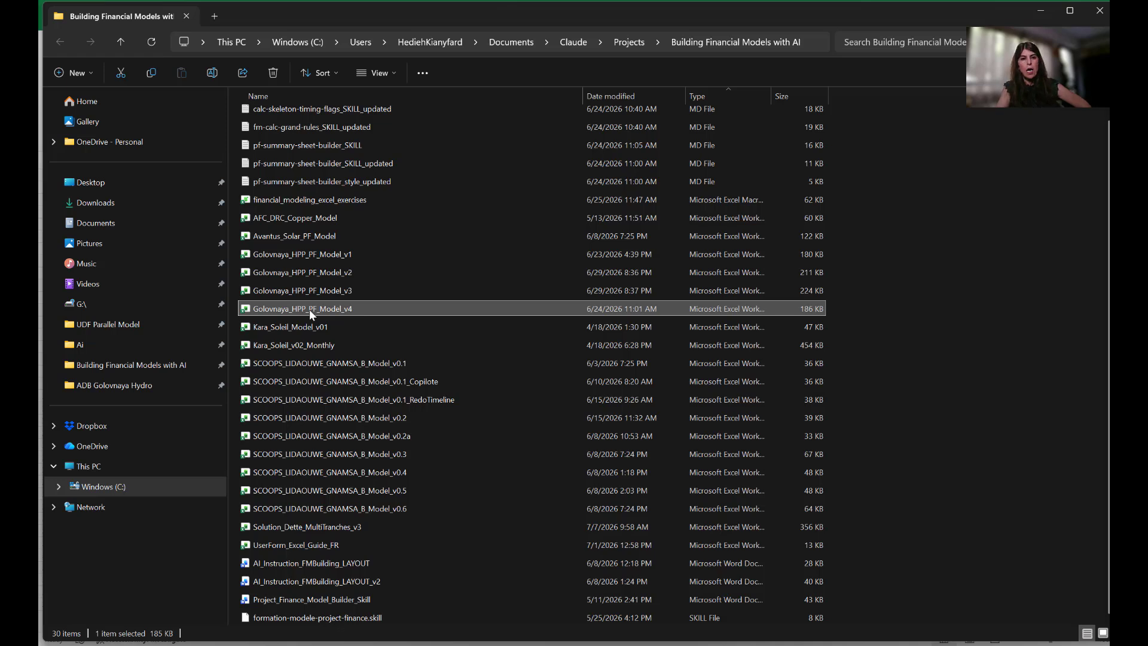
{"action": "double_click", "coordinate": [310, 310]}
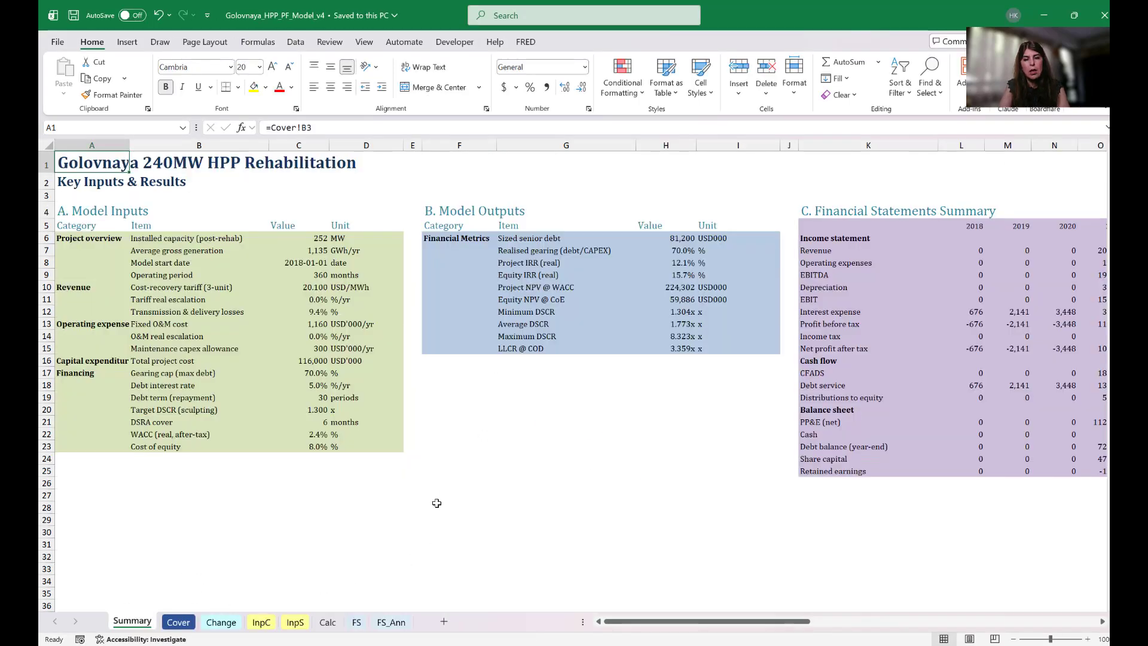
Step: Review the v4 Summary sheet's cash-flow and coverage charts, including CFADS vs Debt service, investor distributions, and Debt outstanding & DSCR
{"action": "scroll", "coordinate": [455, 458], "scroll_direction": "down", "scroll_amount": 2}
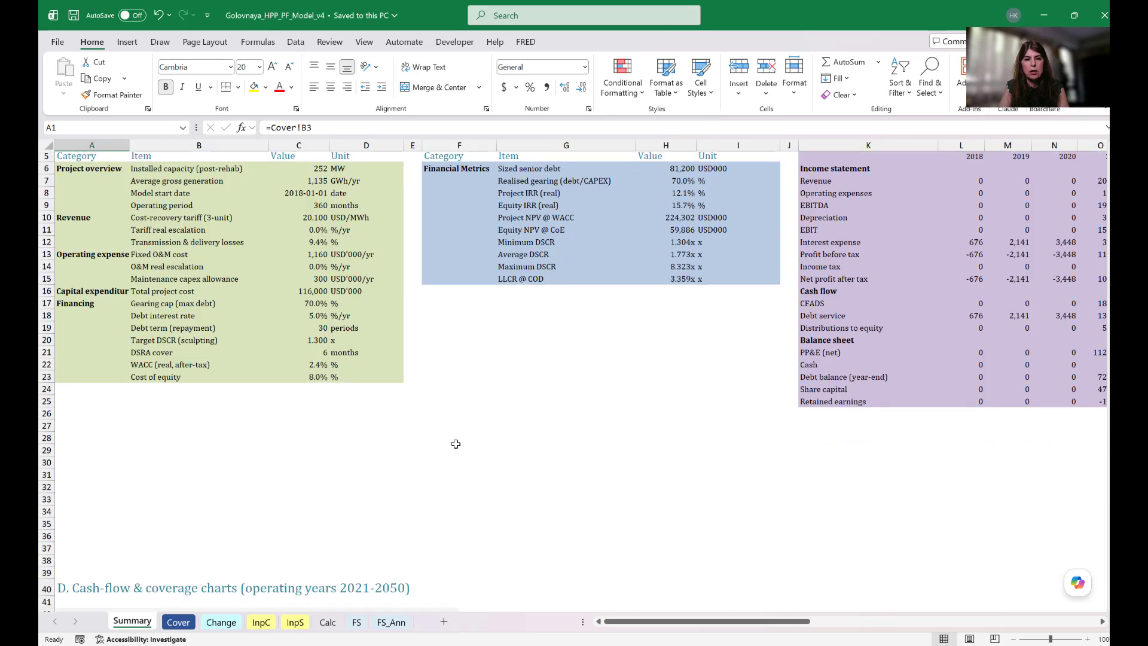
{"action": "scroll", "coordinate": [455, 443], "scroll_direction": "down", "scroll_amount": 11}
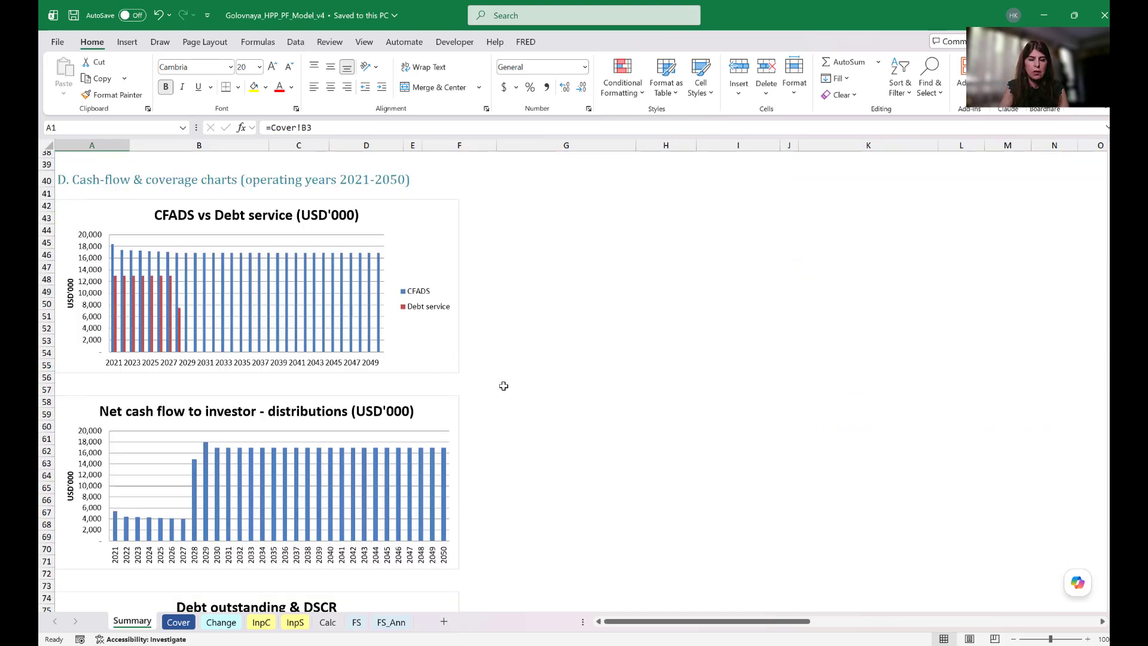
{"action": "scroll", "coordinate": [504, 386], "scroll_direction": "down", "scroll_amount": 1}
{"action": "scroll", "coordinate": [503, 386], "scroll_direction": "down", "scroll_amount": 3}
{"action": "scroll", "coordinate": [504, 385], "scroll_direction": "up", "scroll_amount": 4}
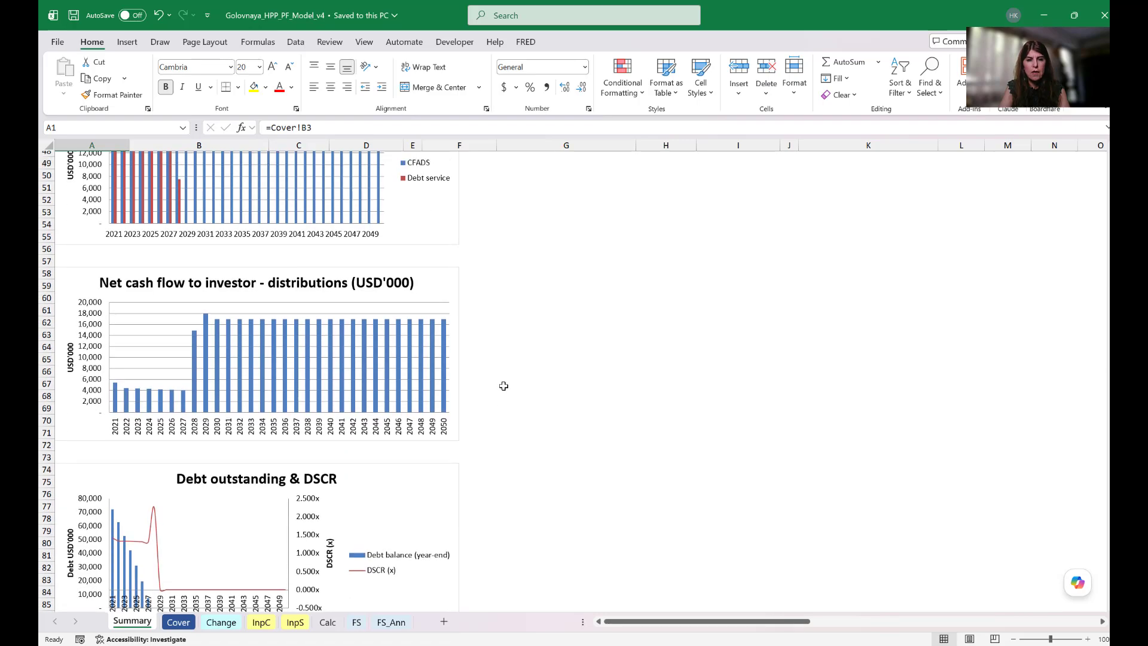
{"action": "scroll", "coordinate": [503, 386], "scroll_direction": "up", "scroll_amount": 13}
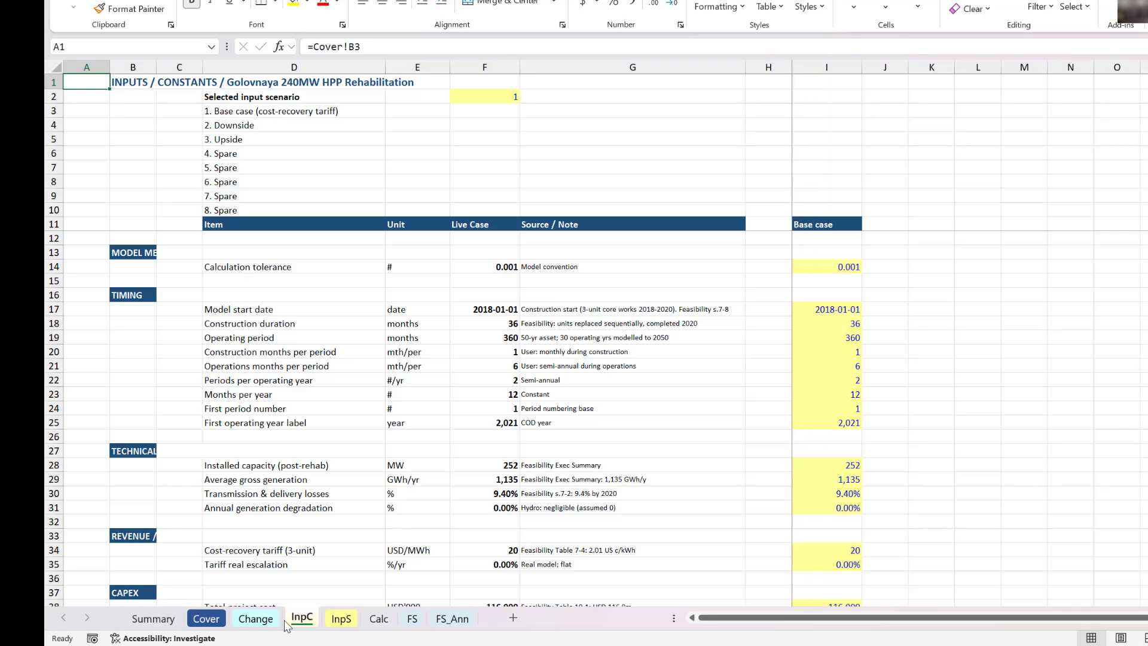
Step: Review the InpS time-series inputs, return to the InpC sheet, and start a message in the Claude add-in
{"action": "left_click", "coordinate": [352, 620]}
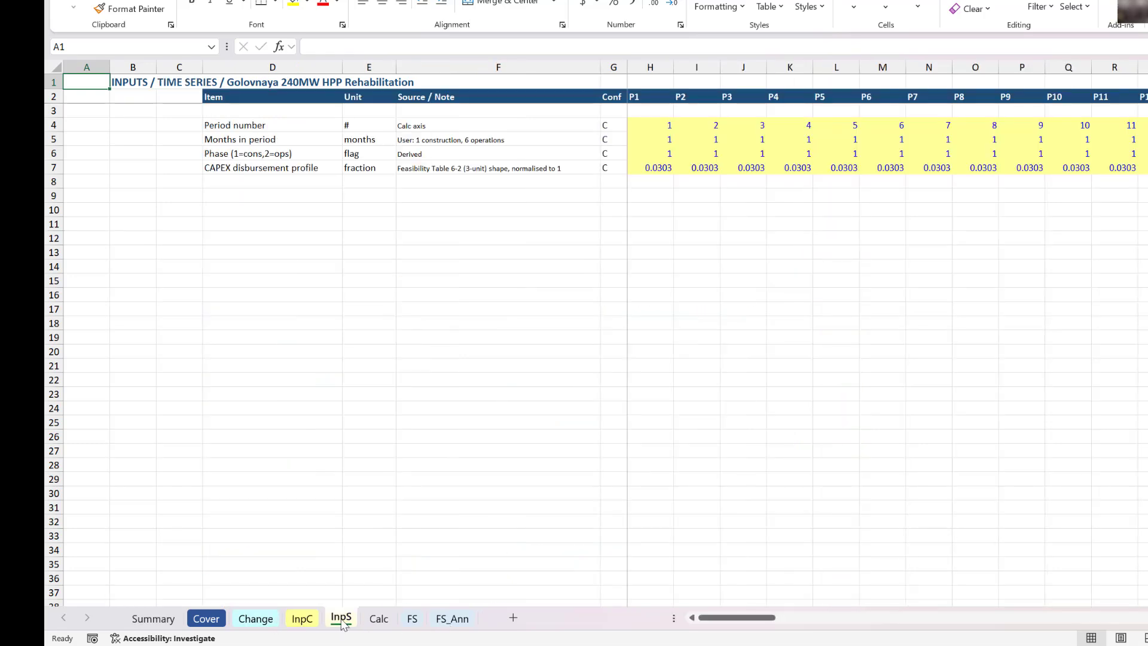
{"action": "left_click", "coordinate": [310, 619]}
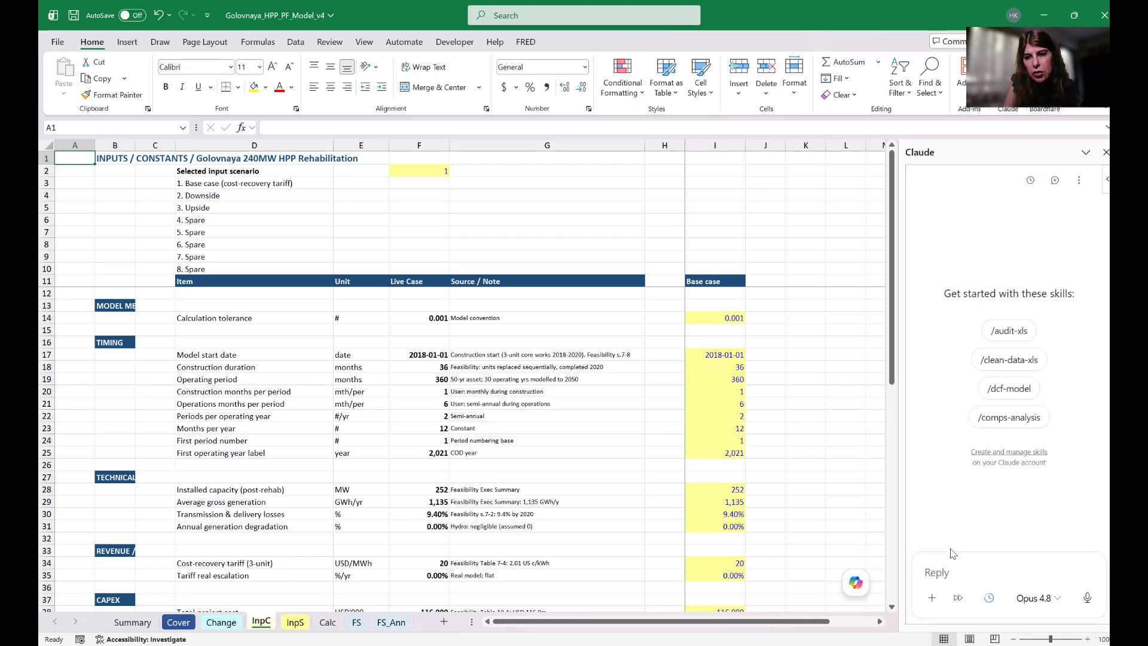
{"action": "left_click", "coordinate": [964, 566]}
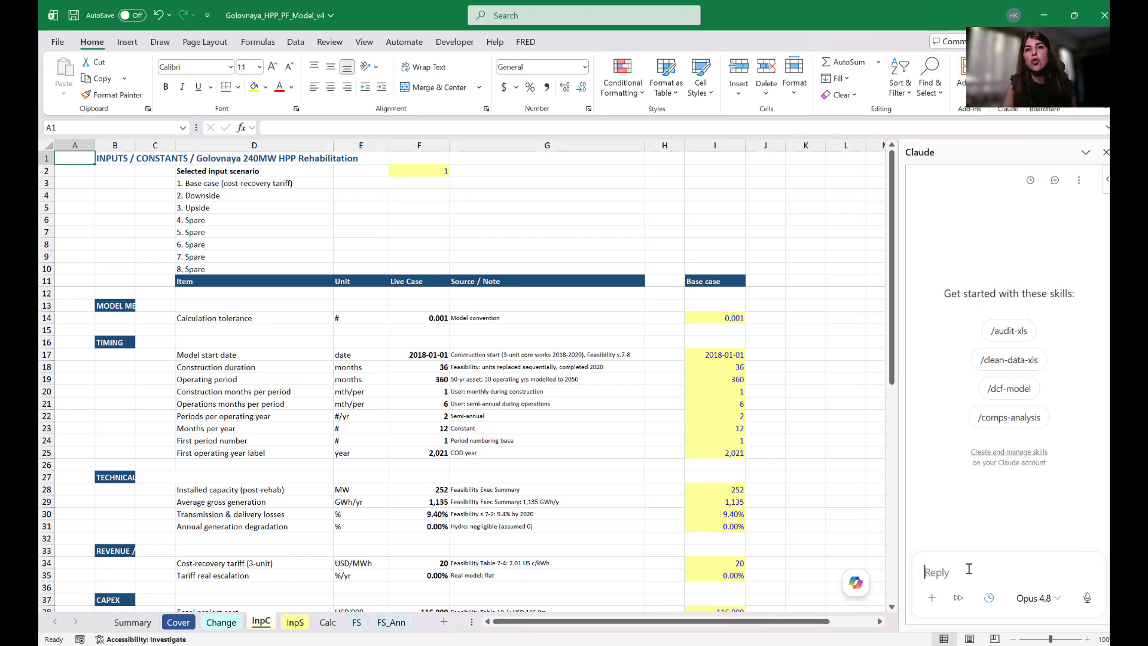